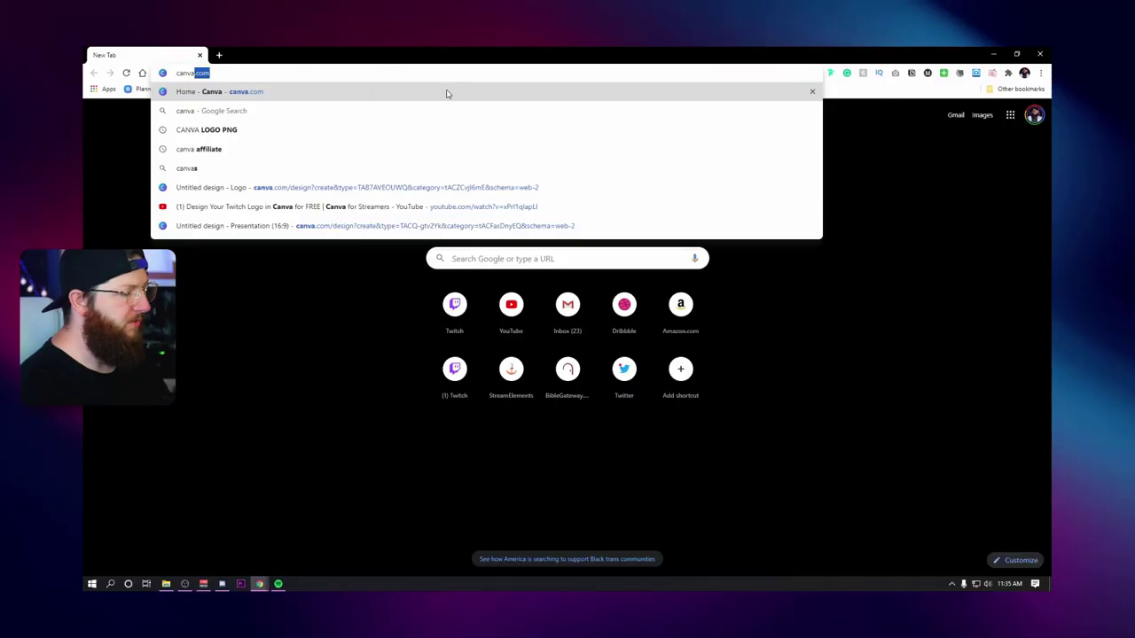
# Step: Load canva.com from Chrome's address bar
pyautogui.press('Return')
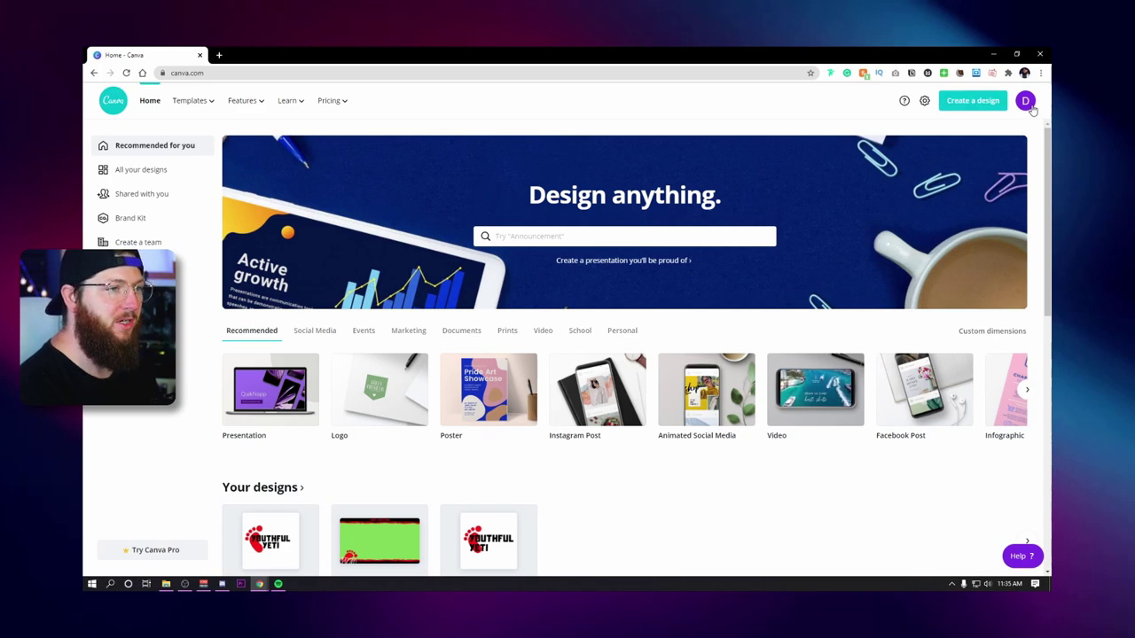
# Step: Open and then dismiss the account menu on the Canva home page
pyautogui.click(1026, 103)
pyautogui.click(808, 113)
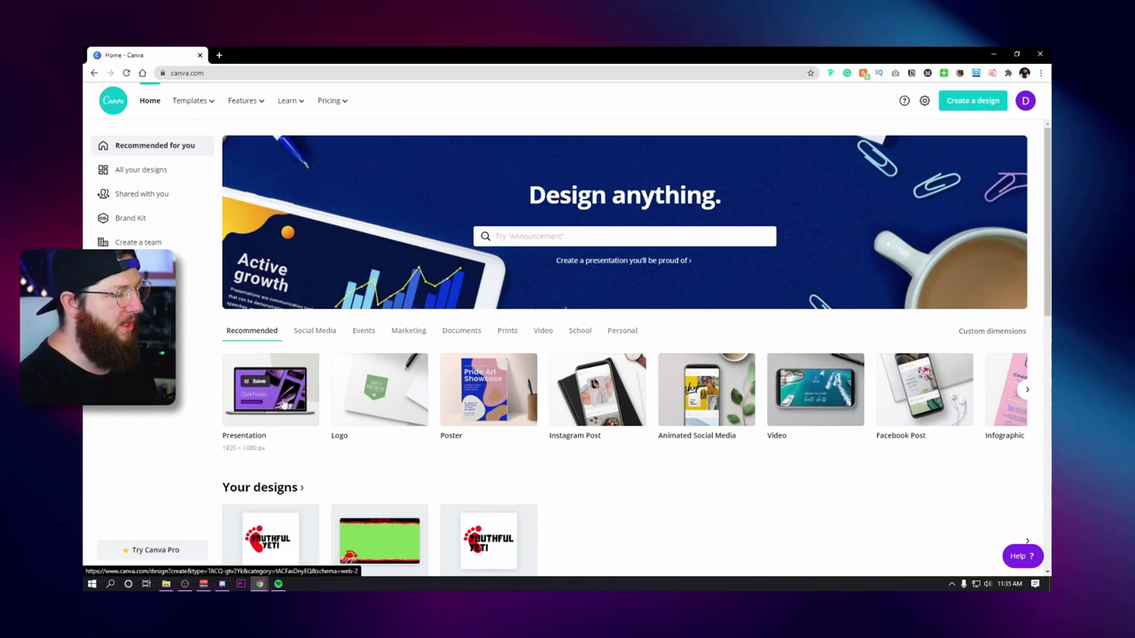
# Step: Start a blank 16:9 presentation and show all Cool Presentation templates
pyautogui.click(284, 401)
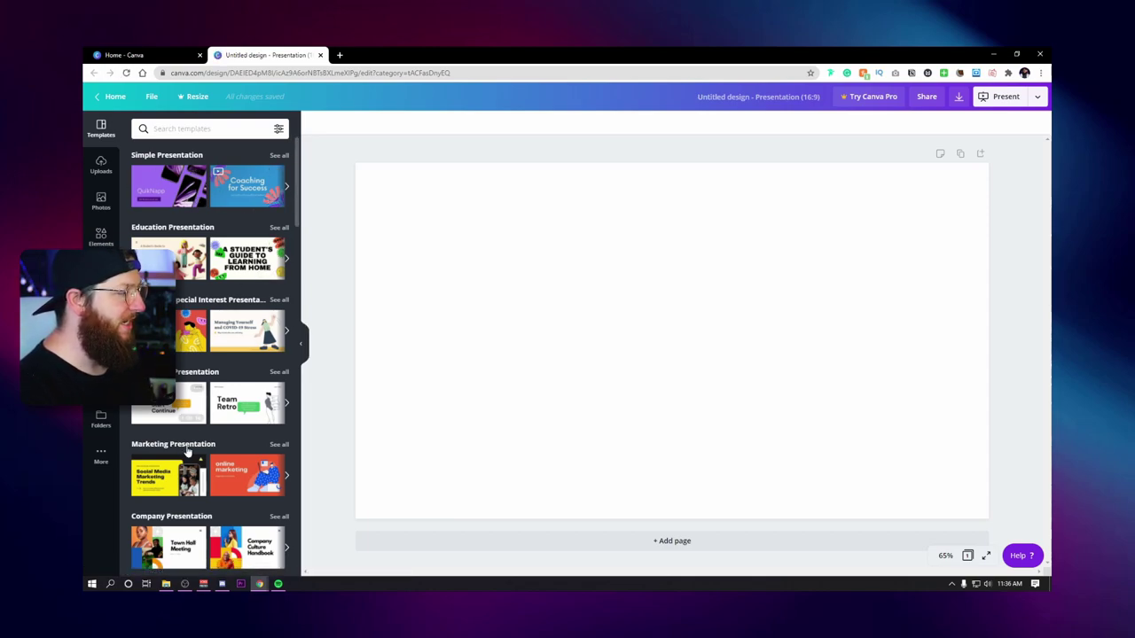
pyautogui.scroll(-5, 188, 452)
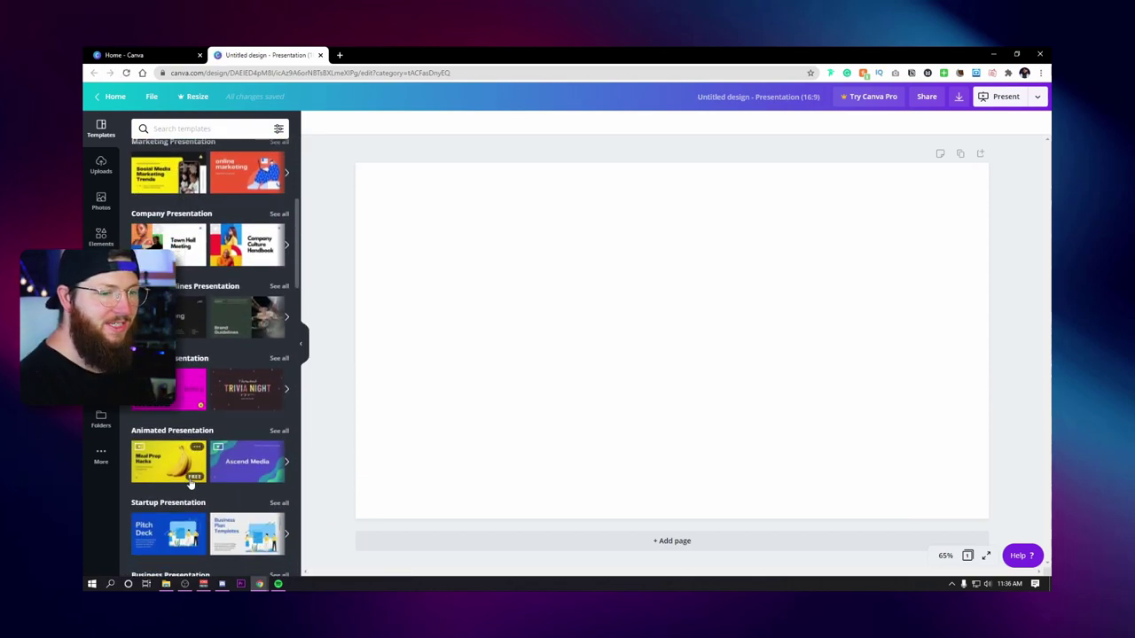
pyautogui.scroll(-2, 190, 483)
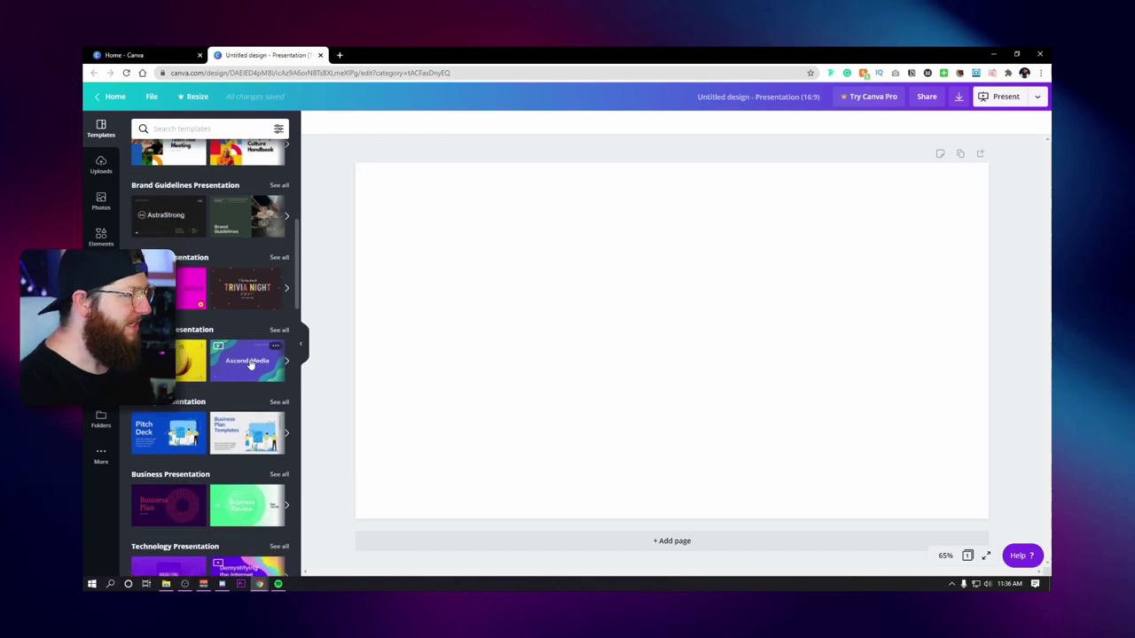
pyautogui.scroll(-4, 187, 461)
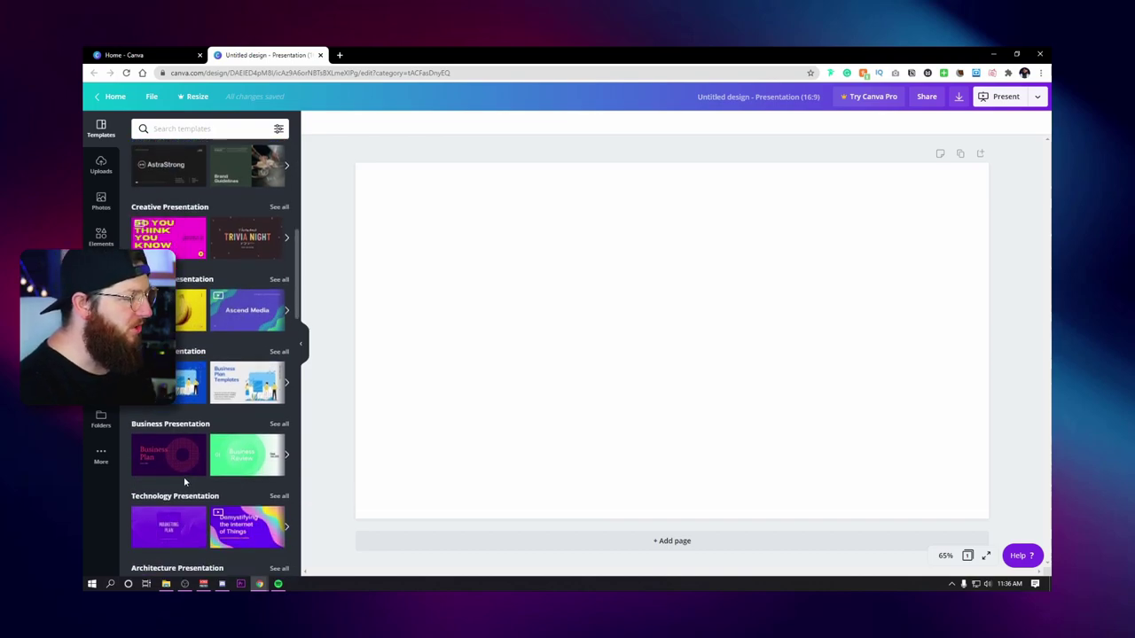
pyautogui.scroll(-3, 209, 493)
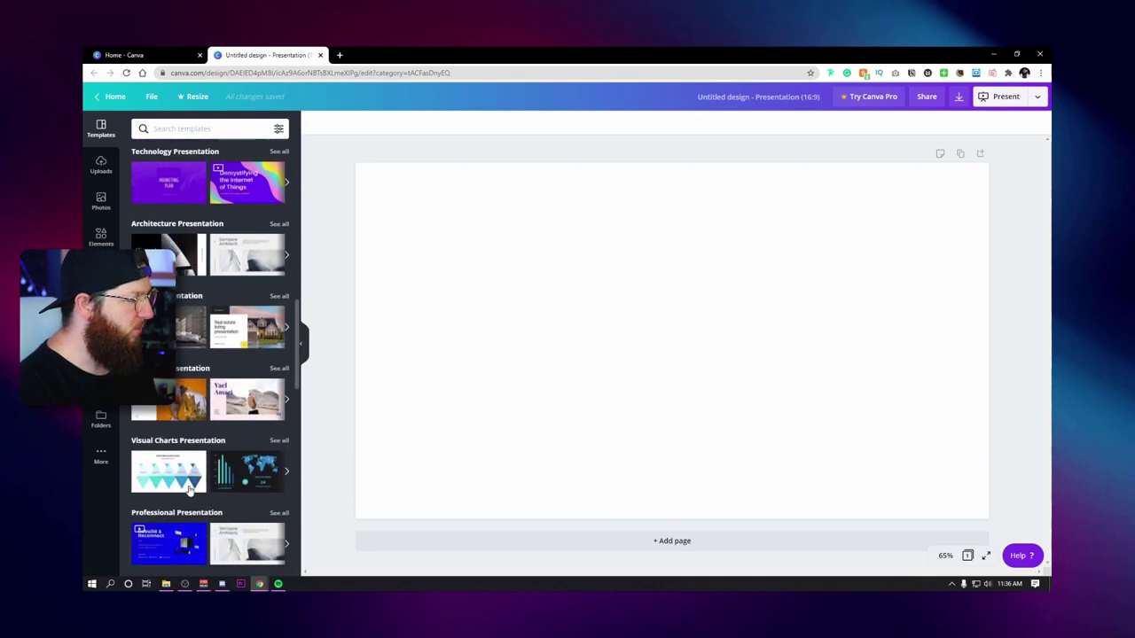
pyautogui.scroll(-3, 253, 454)
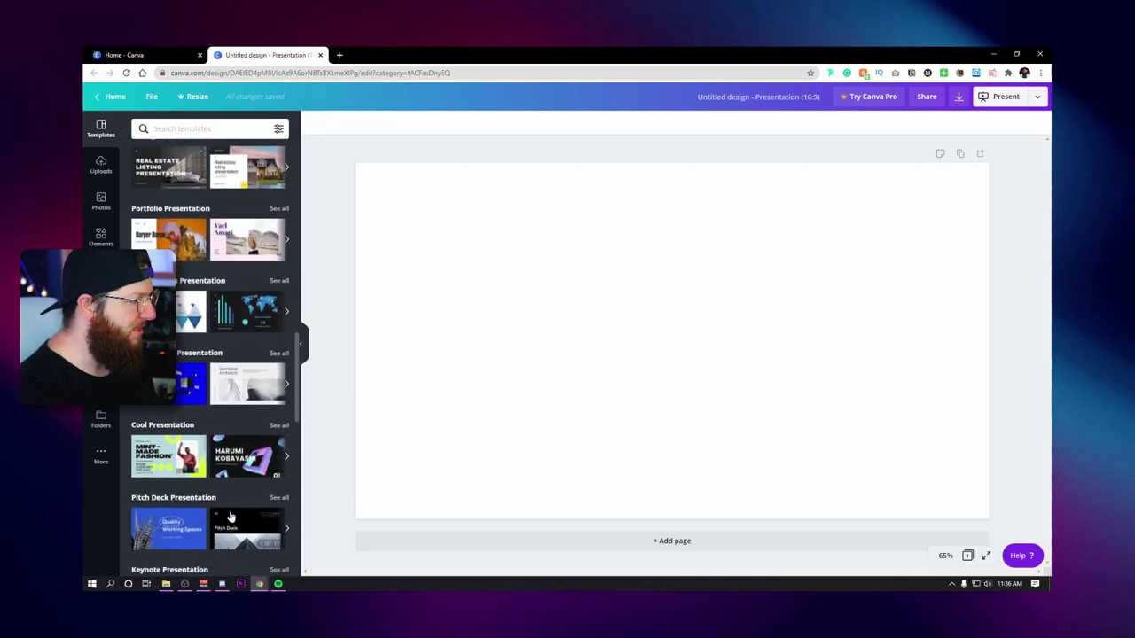
pyautogui.scroll(6, 233, 505)
pyautogui.scroll(-5, 234, 505)
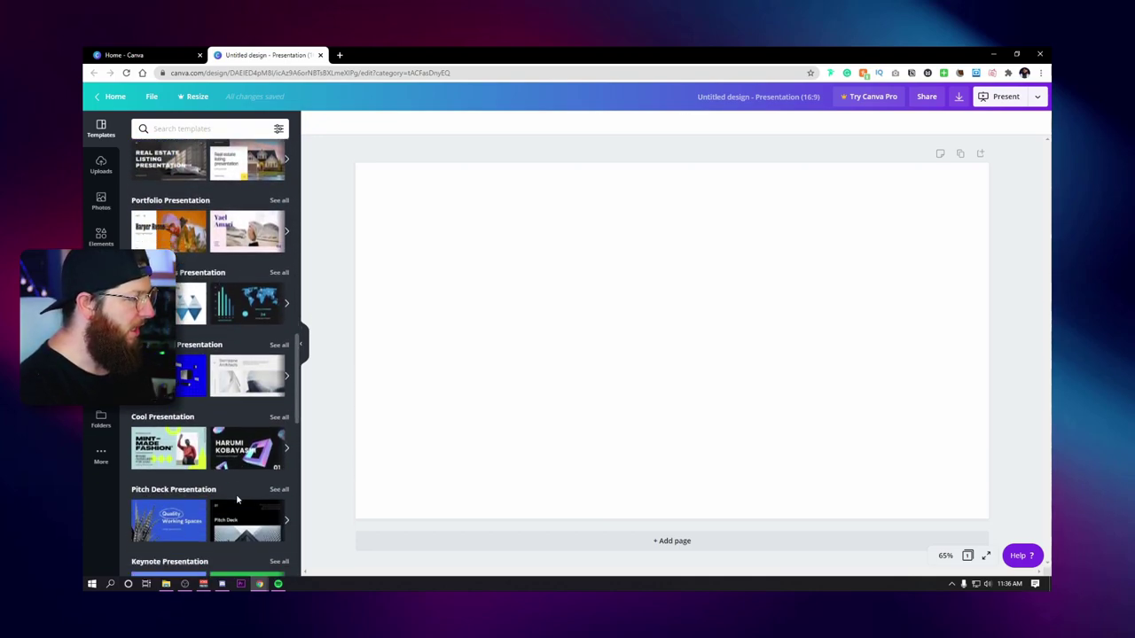
pyautogui.click(277, 375)
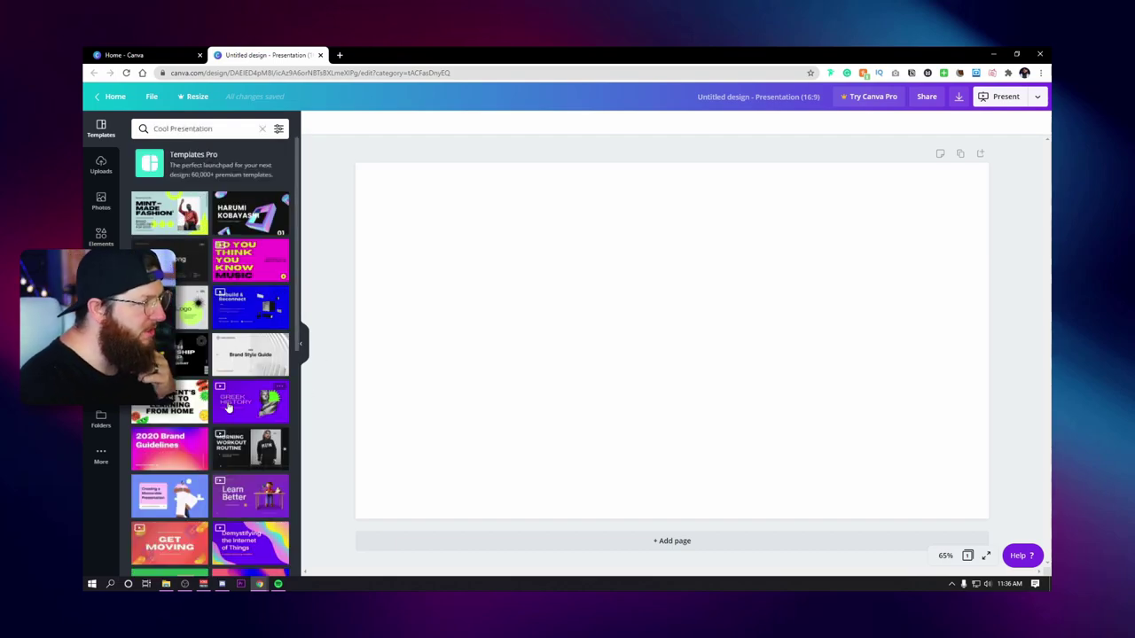
# Step: Apply all 20 pages of the Black and White Modern Clip Art Events template
pyautogui.click(191, 355)
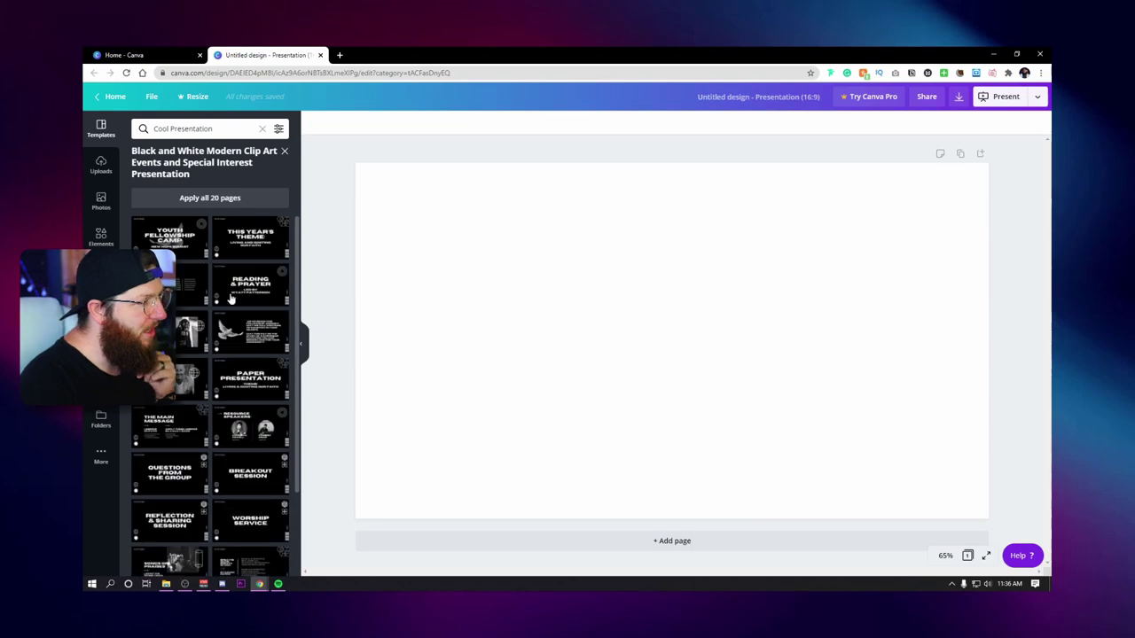
pyautogui.click(211, 199)
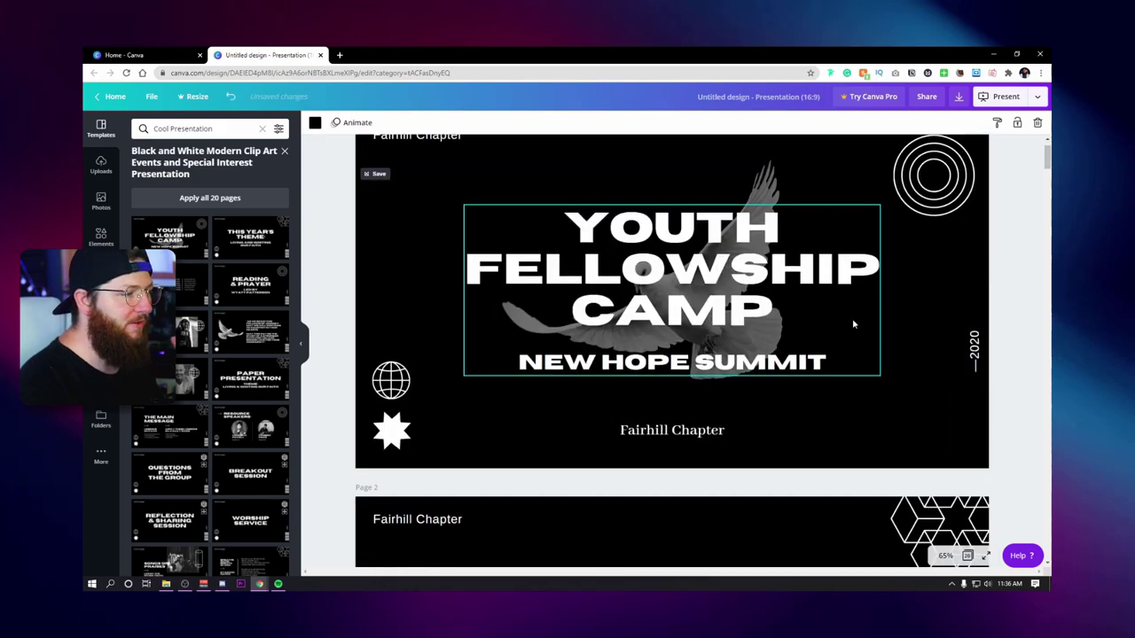
pyautogui.scroll(-6, 975, 334)
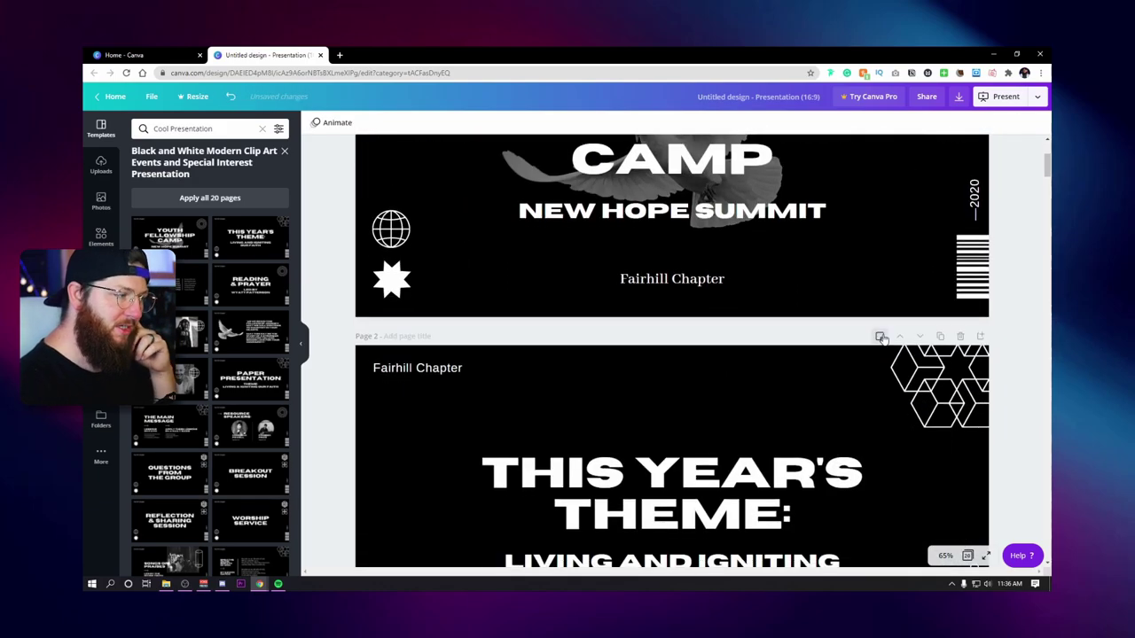
pyautogui.scroll(-5, 889, 337)
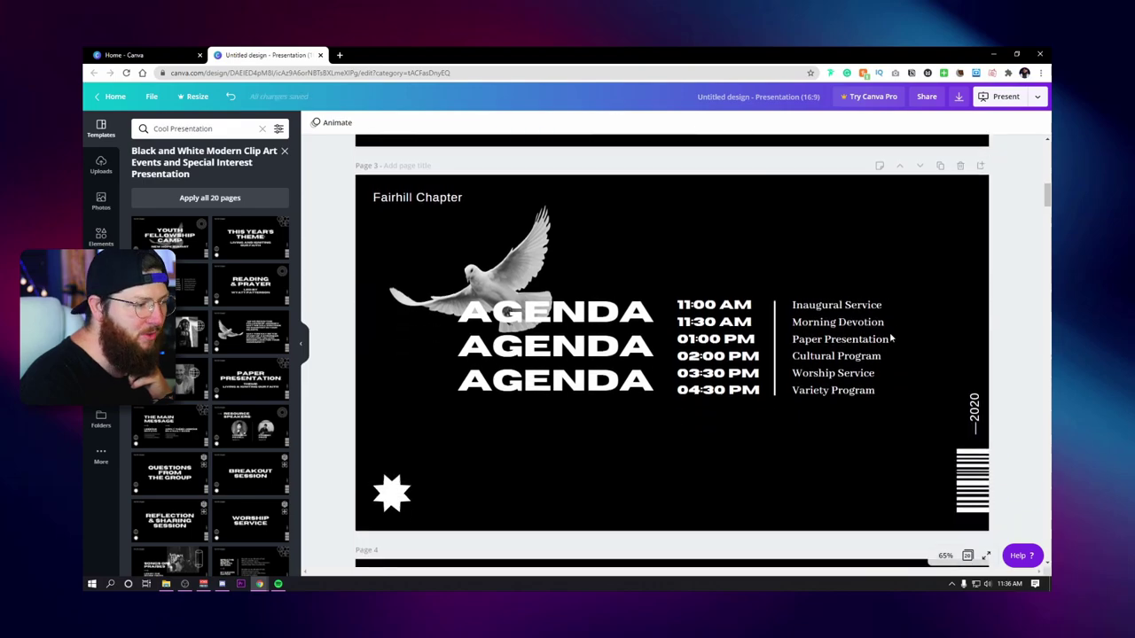
pyautogui.scroll(3, 890, 337)
pyautogui.scroll(2, 890, 337)
pyautogui.scroll(-2, 507, 372)
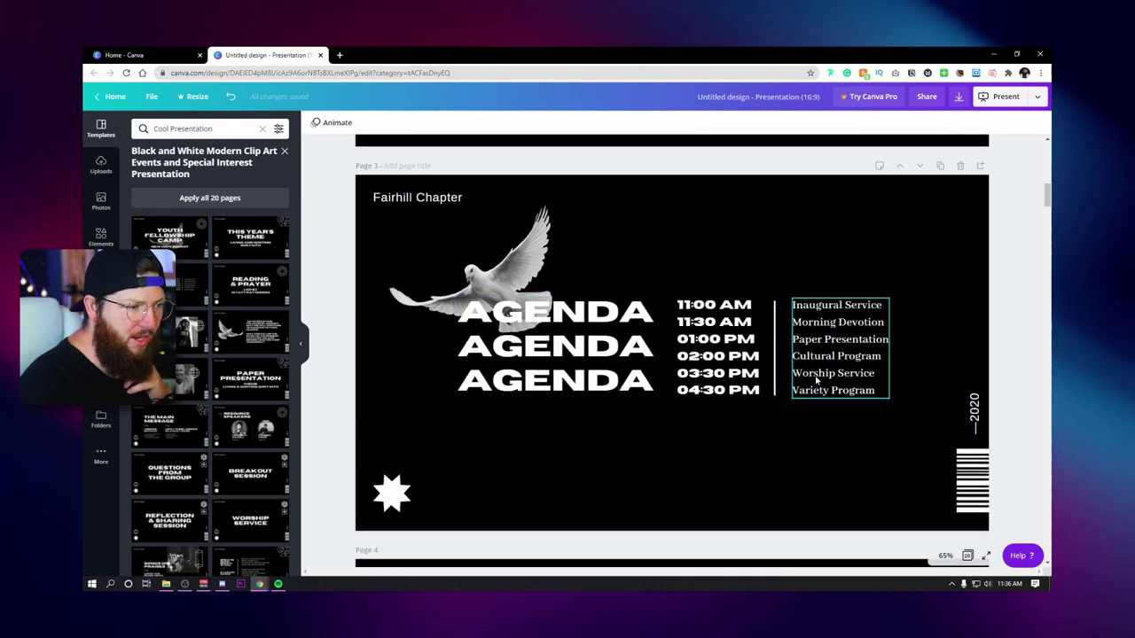
pyautogui.scroll(-3, 805, 438)
pyautogui.scroll(-7, 805, 438)
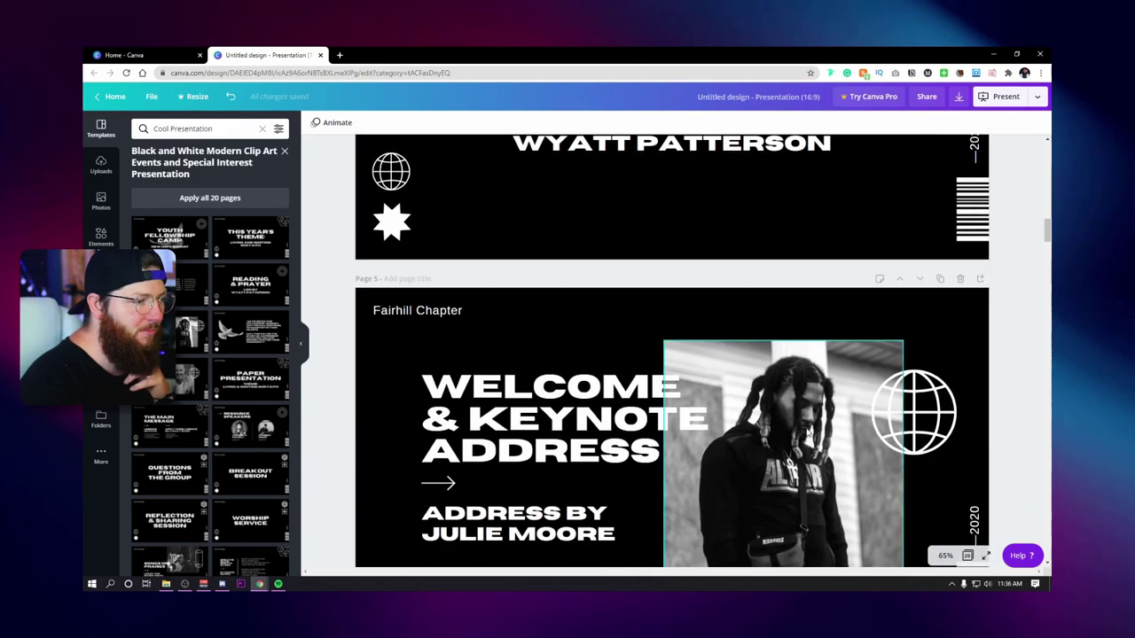
# Step: Close the template preview and undo the template, leaving one blank page
pyautogui.scroll(2, 808, 432)
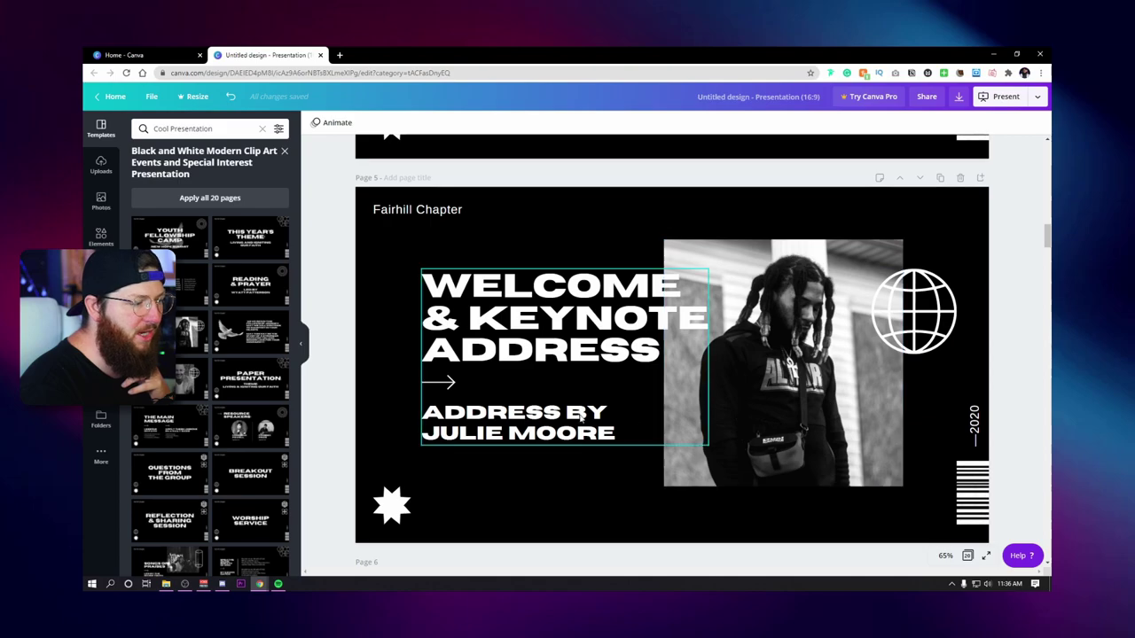
pyautogui.scroll(-1, 841, 392)
pyautogui.scroll(1, 916, 387)
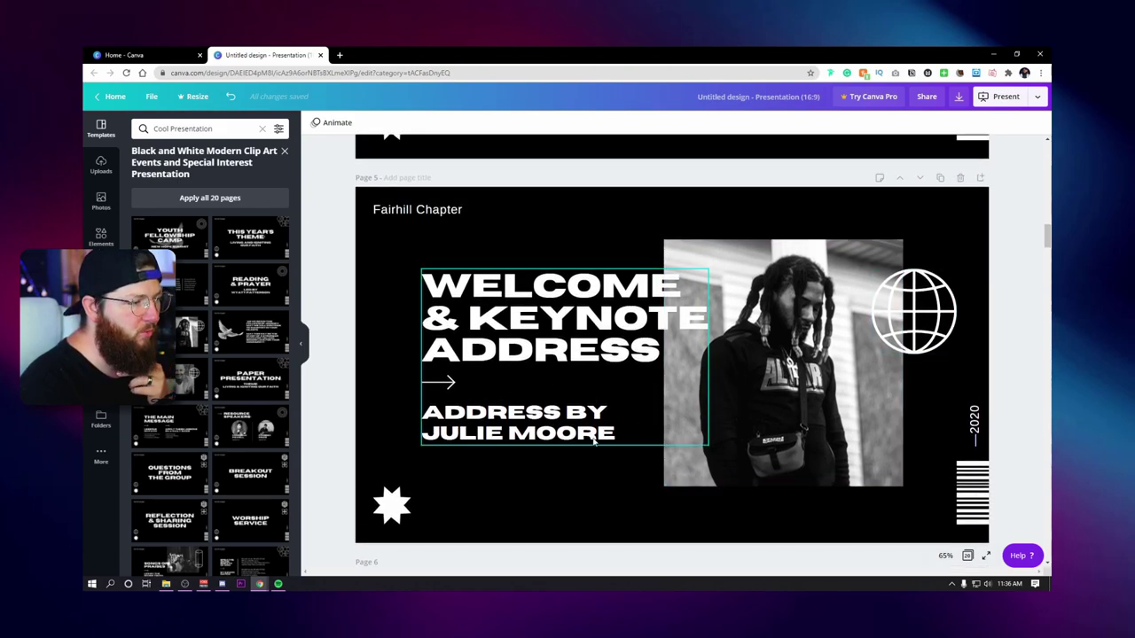
pyautogui.scroll(-8, 594, 440)
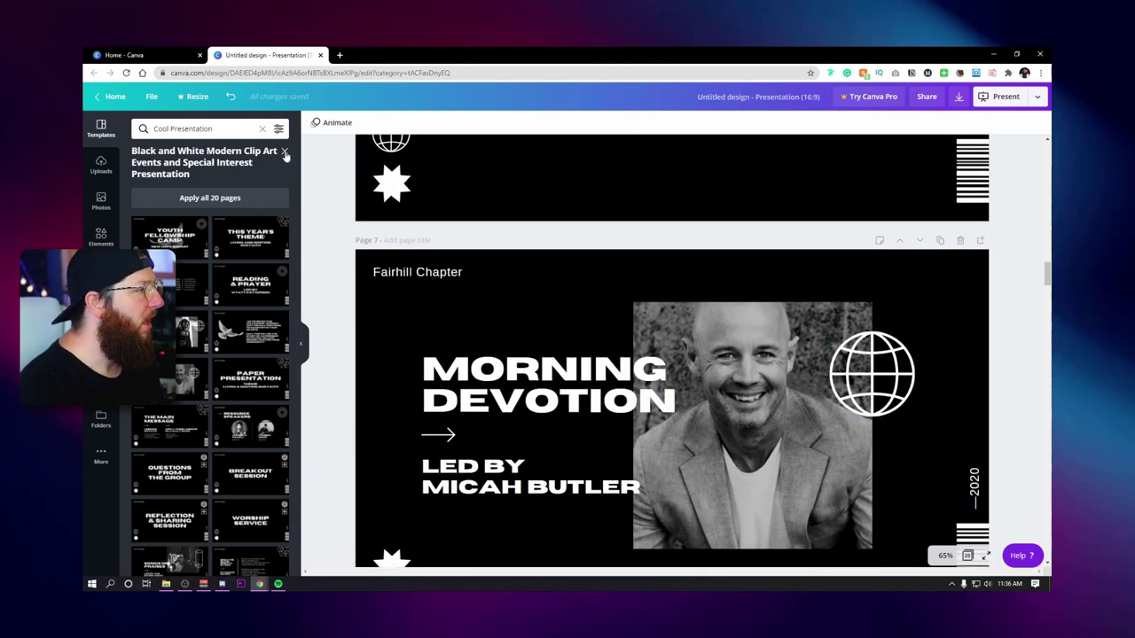
pyautogui.click(284, 152)
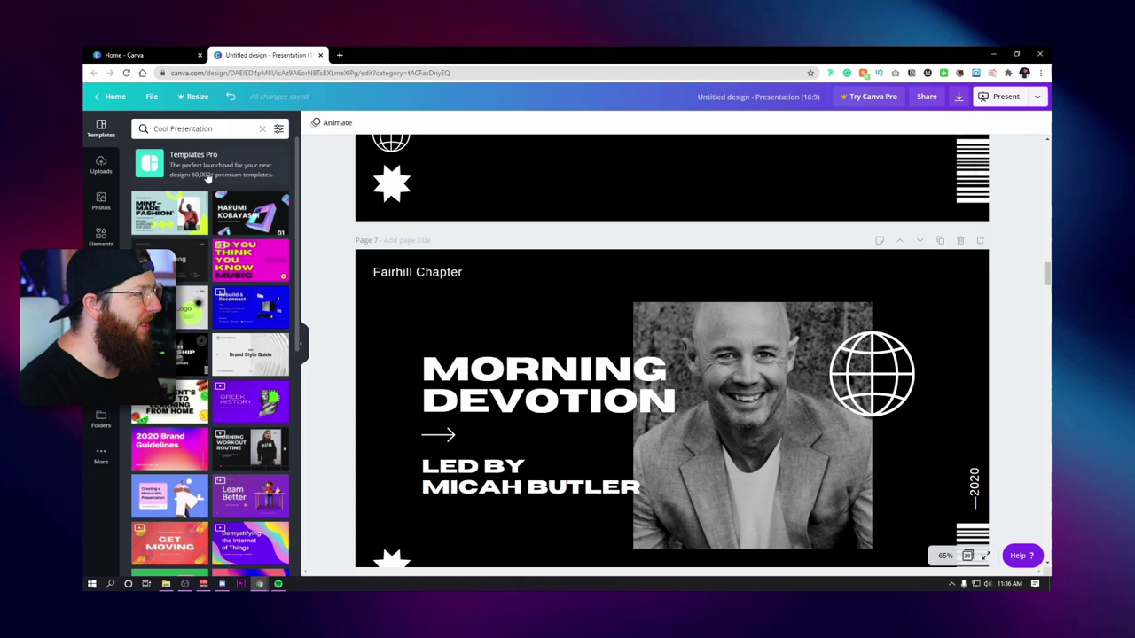
pyautogui.click(231, 99)
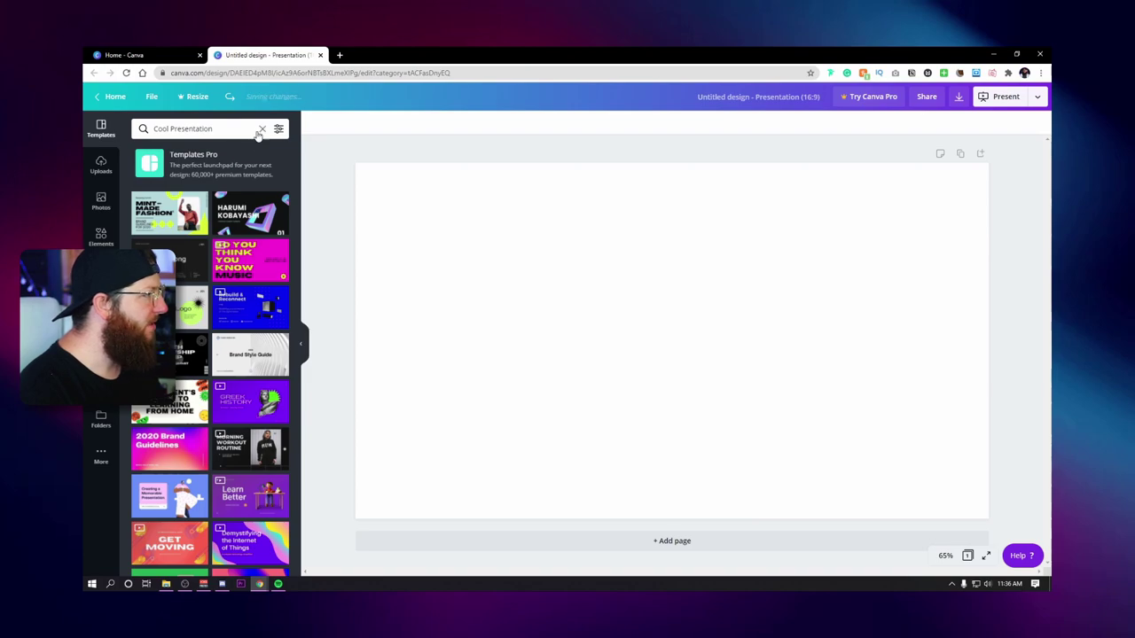
# Step: Clear the template search and list all Animated Presentation templates
pyautogui.click(261, 130)
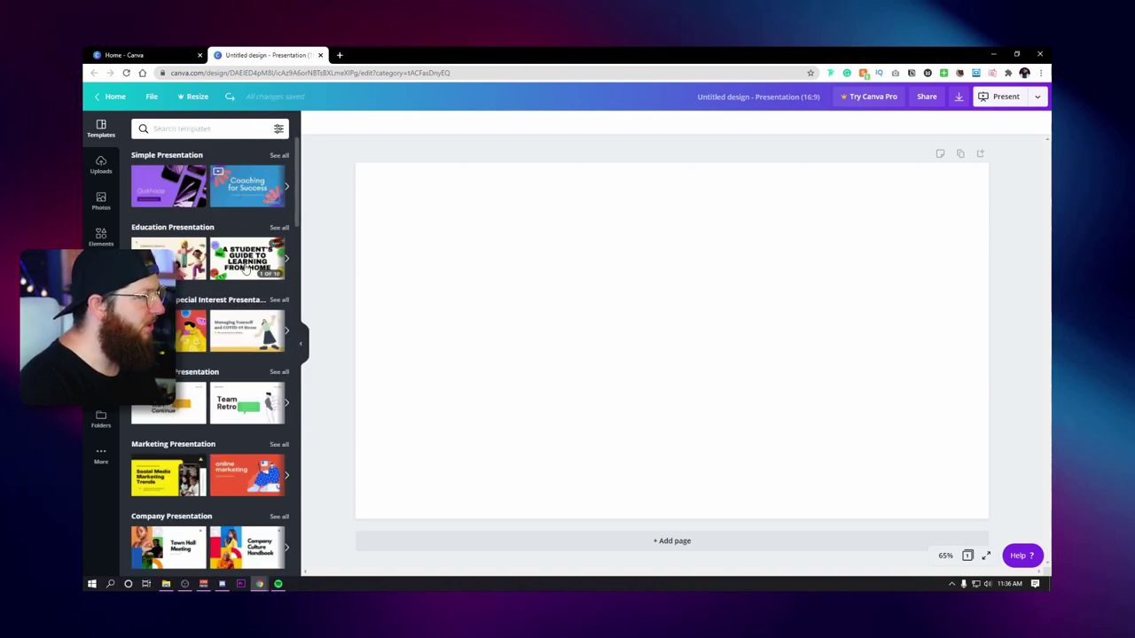
pyautogui.scroll(-4, 247, 269)
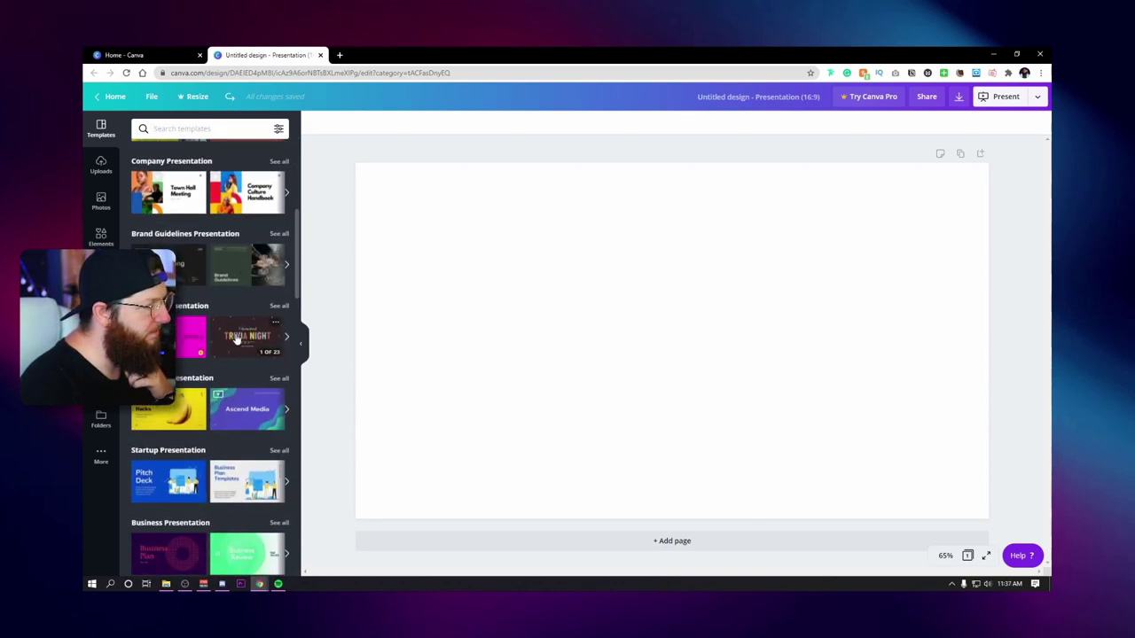
pyautogui.scroll(-2, 235, 339)
pyautogui.click(279, 230)
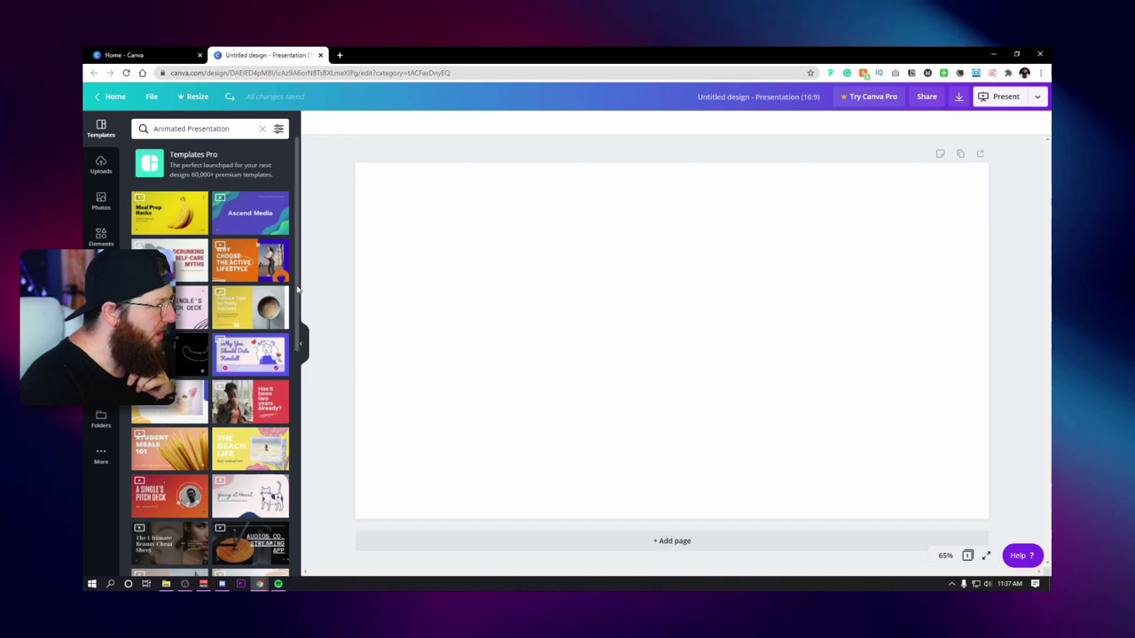
pyautogui.scroll(-3, 297, 288)
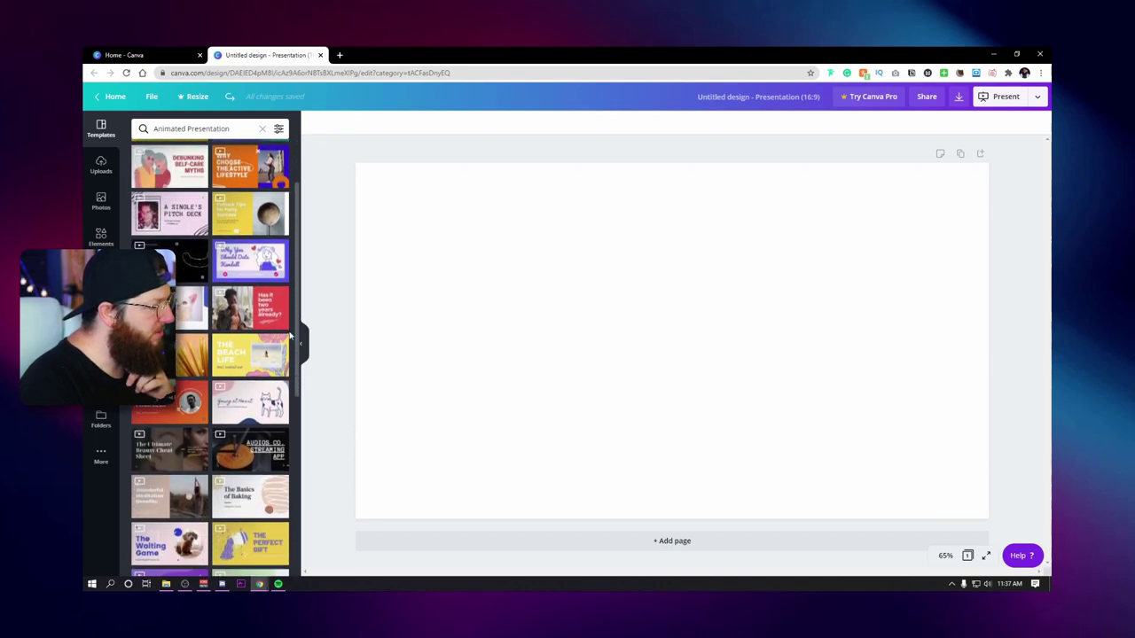
pyautogui.scroll(-5, 286, 354)
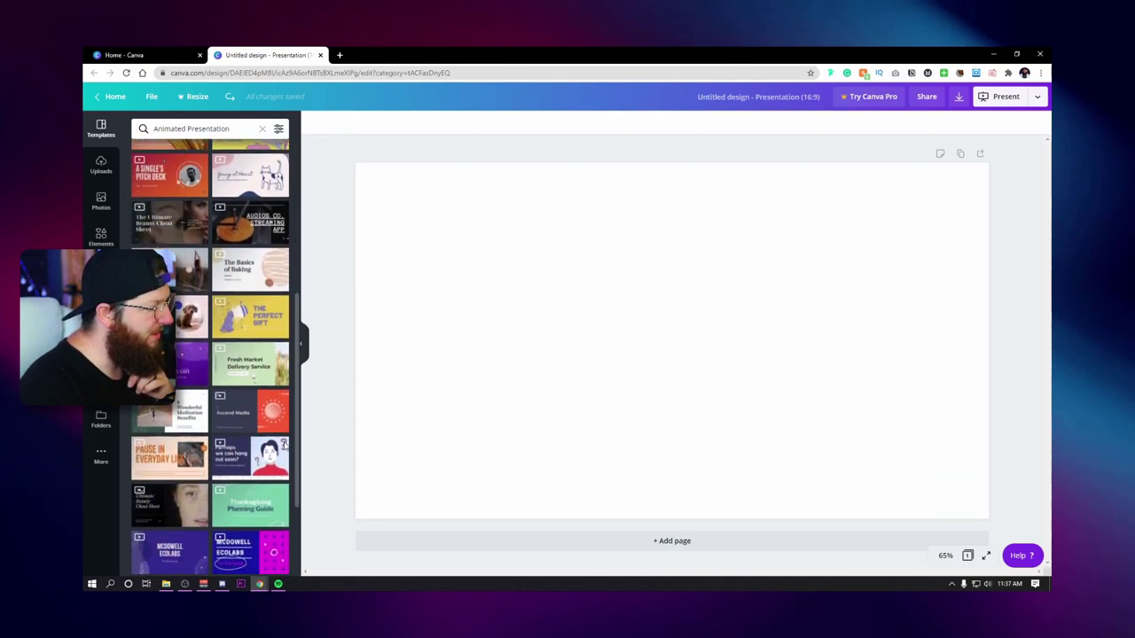
pyautogui.scroll(-2, 283, 452)
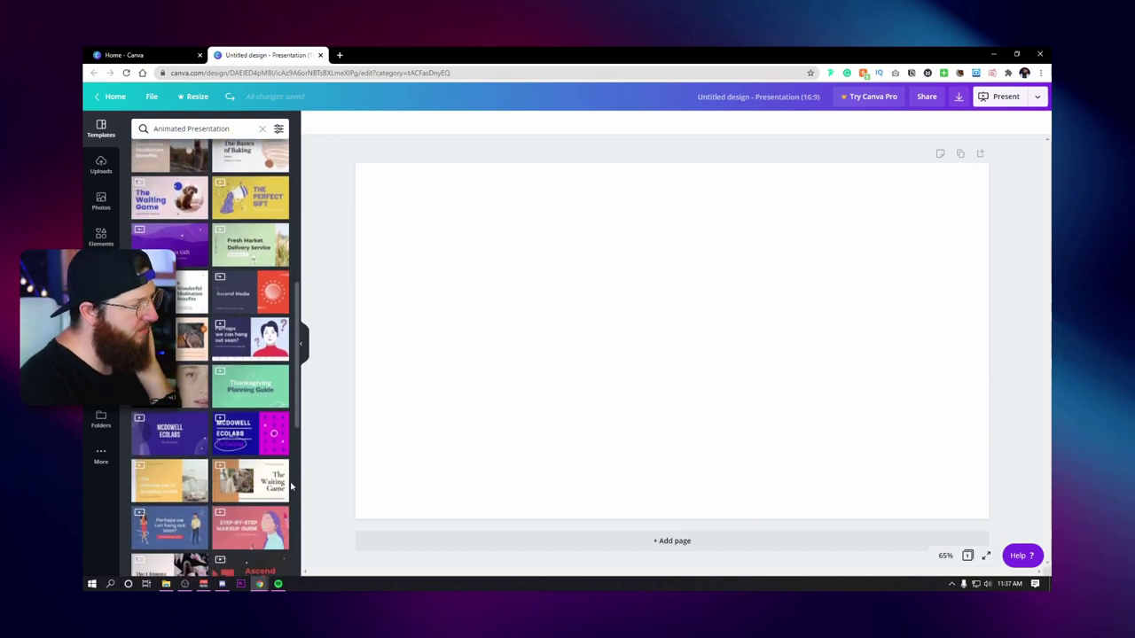
# Step: Apply all 10 pages of the Purple and Pink Startup Business template and select page 3
pyautogui.click(255, 428)
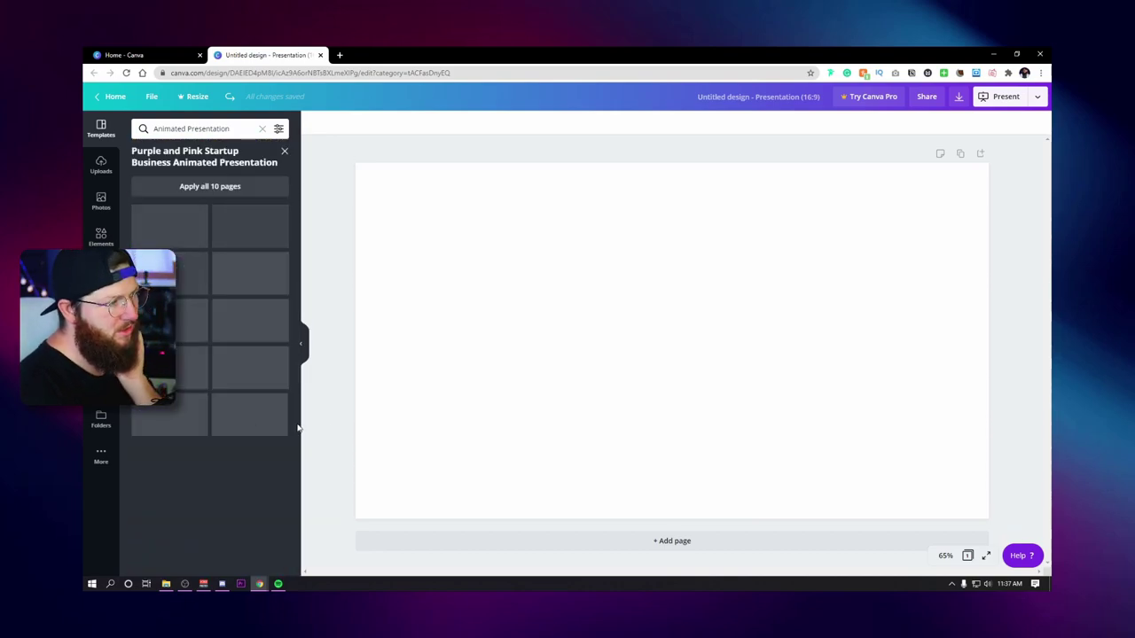
pyautogui.click(216, 187)
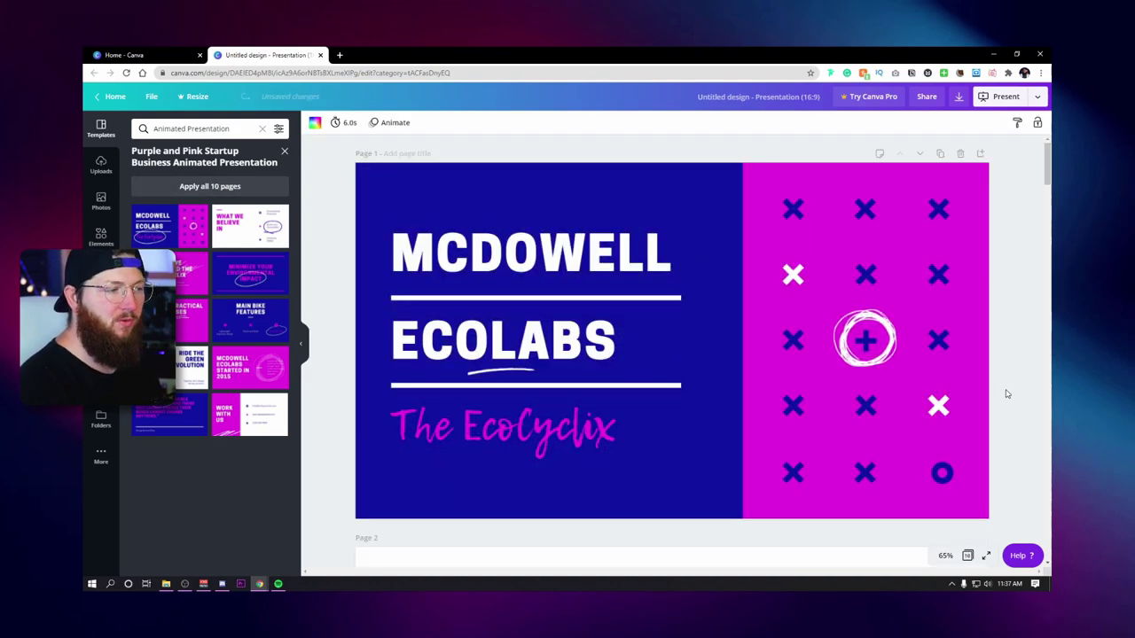
pyautogui.scroll(-2, 1018, 388)
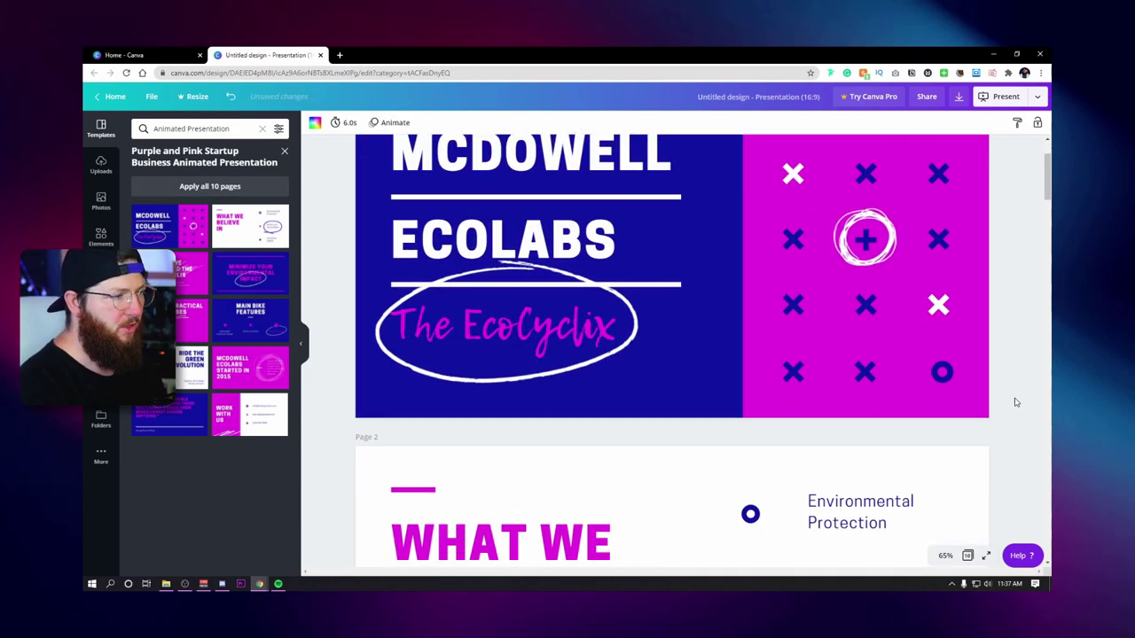
pyautogui.scroll(-4, 902, 334)
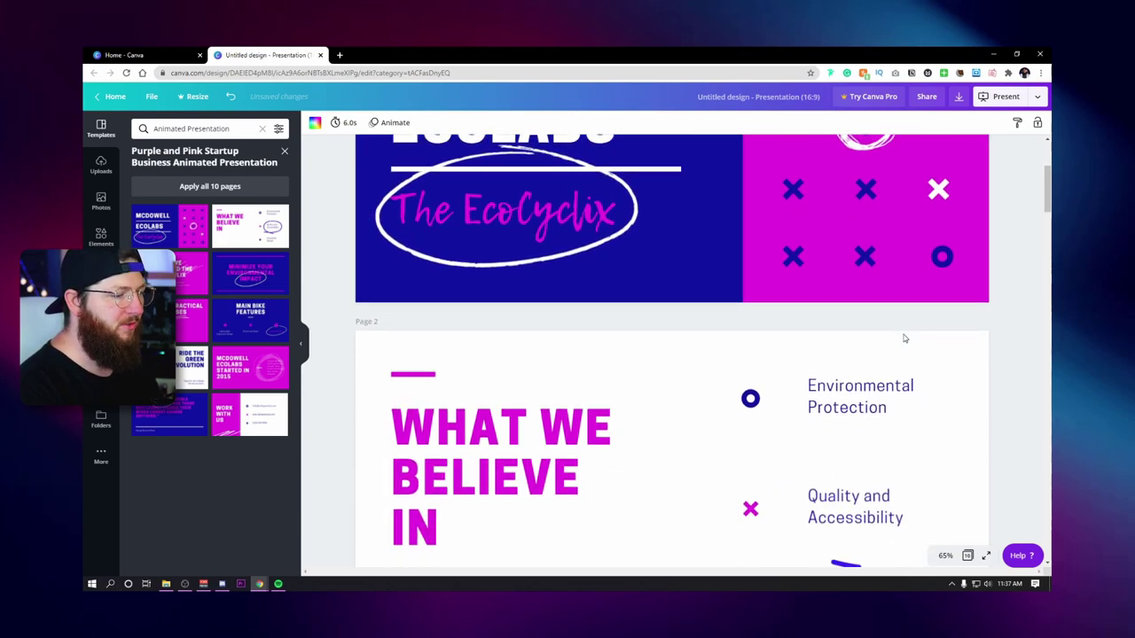
pyautogui.scroll(-4, 913, 351)
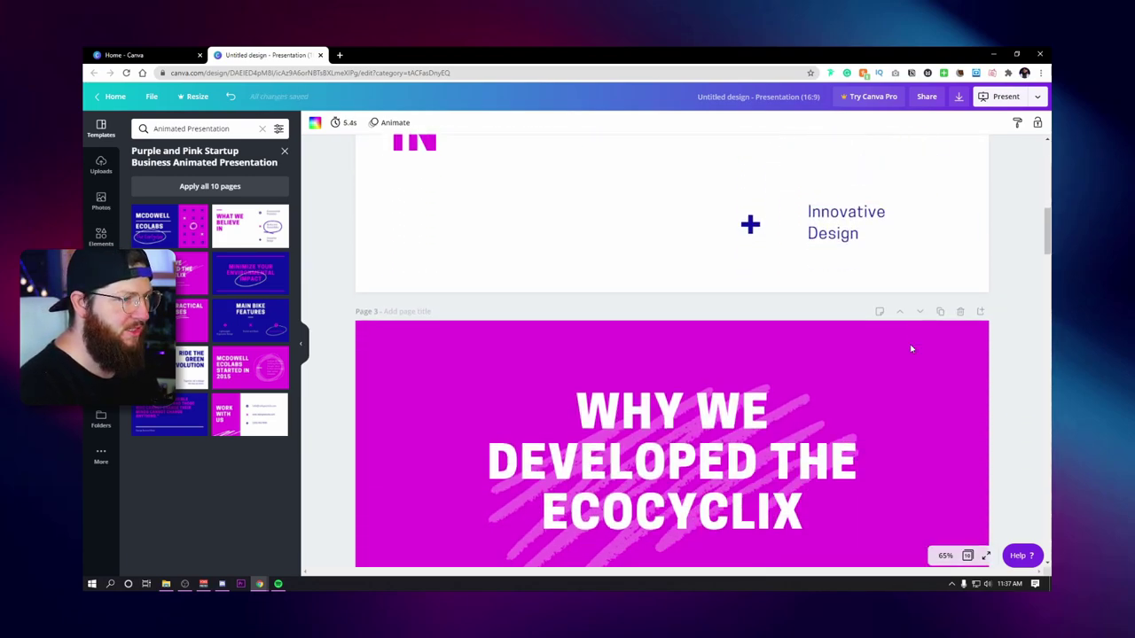
pyautogui.scroll(1, 927, 356)
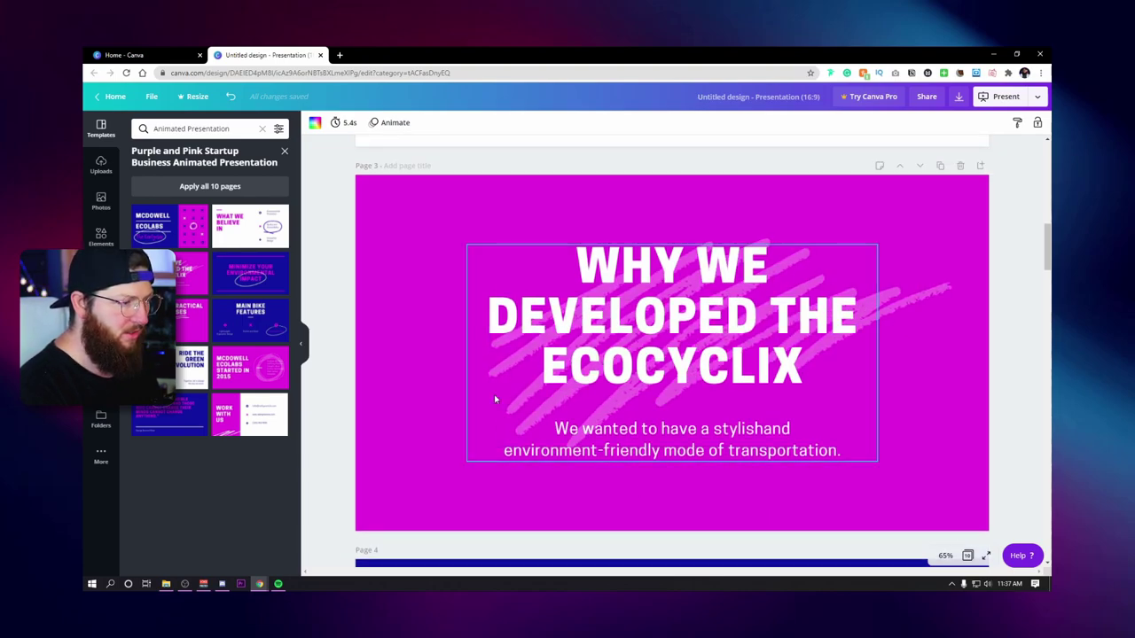
pyautogui.click(425, 208)
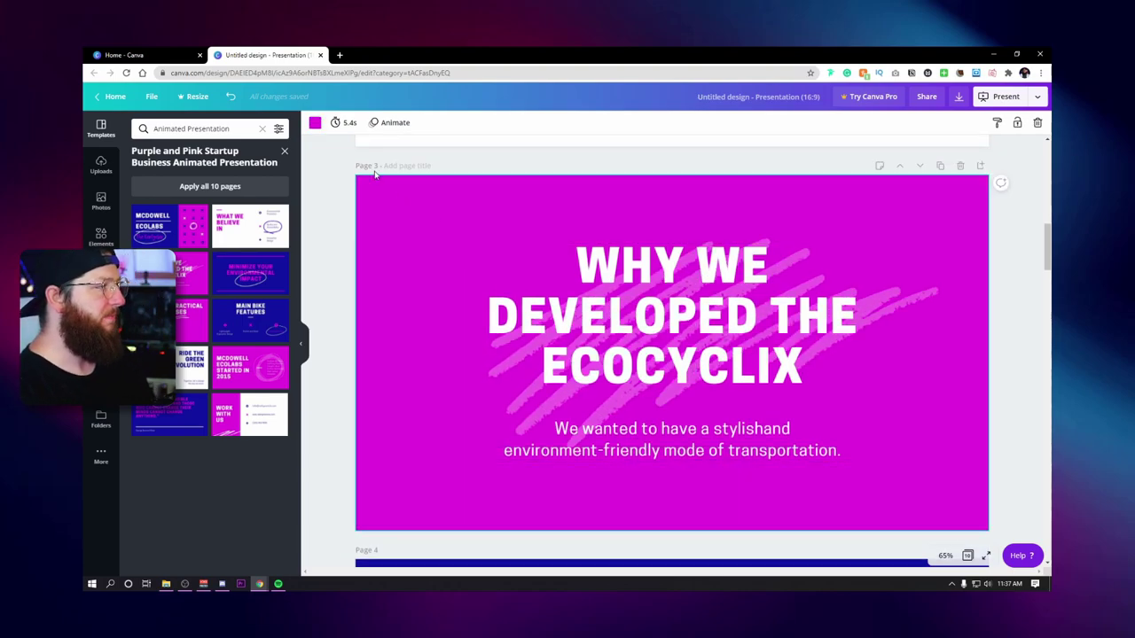
# Step: Make page 3's background black and retype the title as STARTING SOON
pyautogui.click(315, 126)
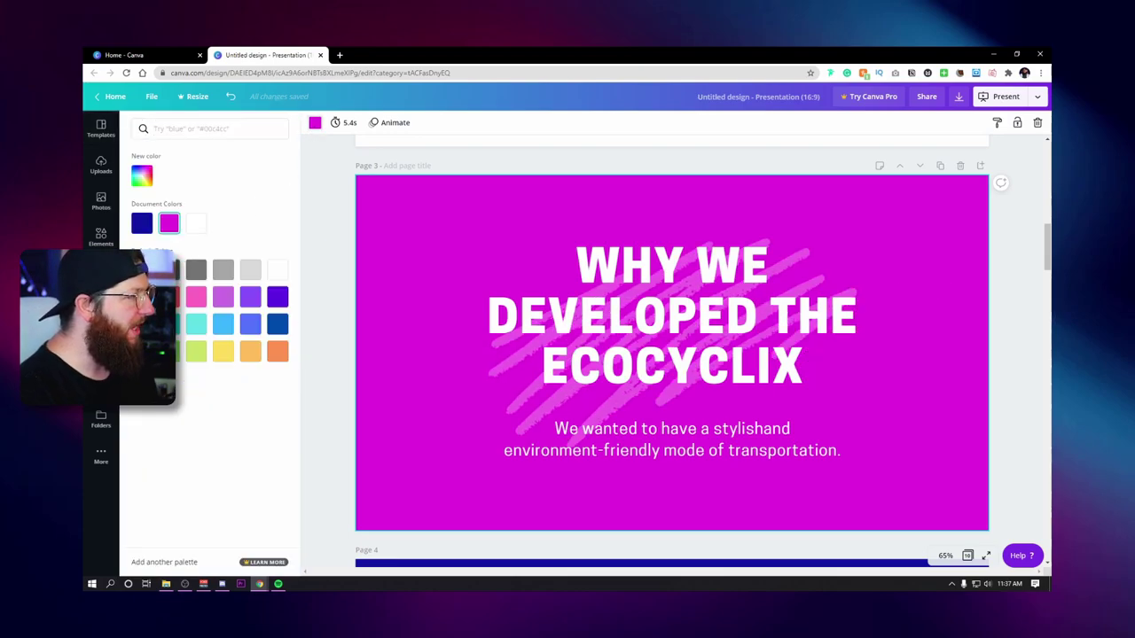
pyautogui.click(142, 268)
pyautogui.click(679, 319)
pyautogui.doubleClick(684, 324)
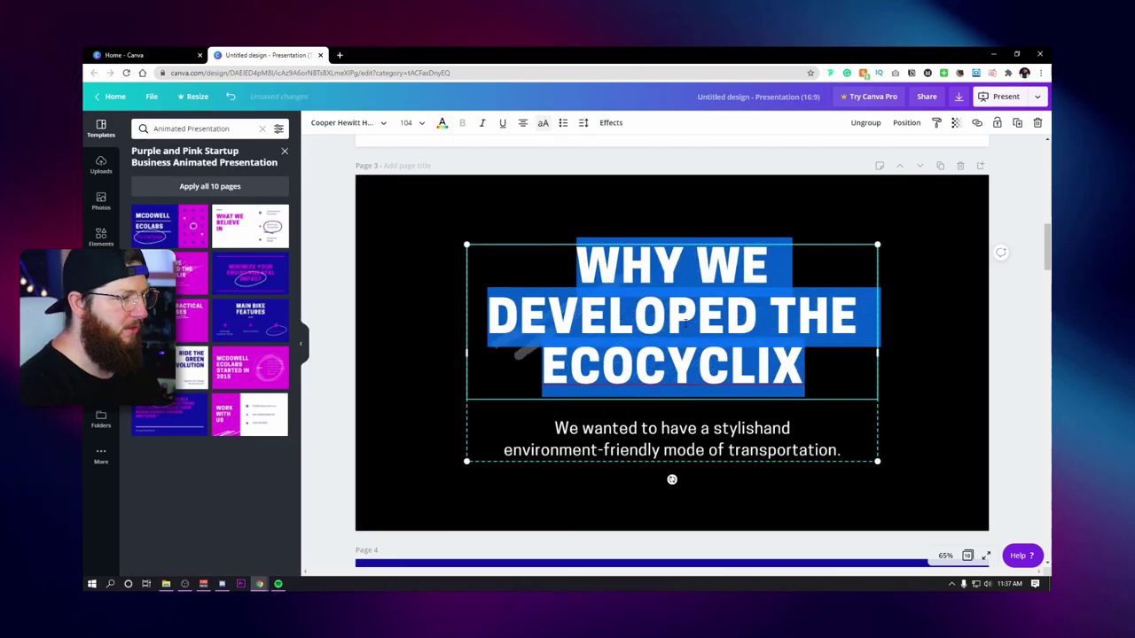
pyautogui.write('ST')
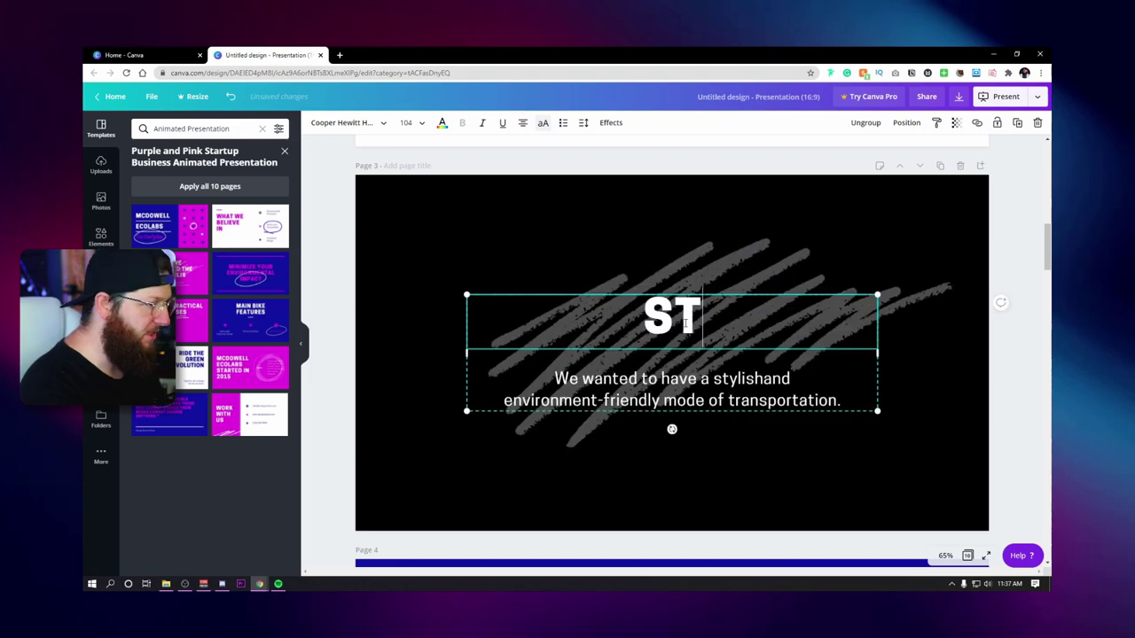
pyautogui.write('ARTING')
pyautogui.press('Return')
pyautogui.write('SOON')
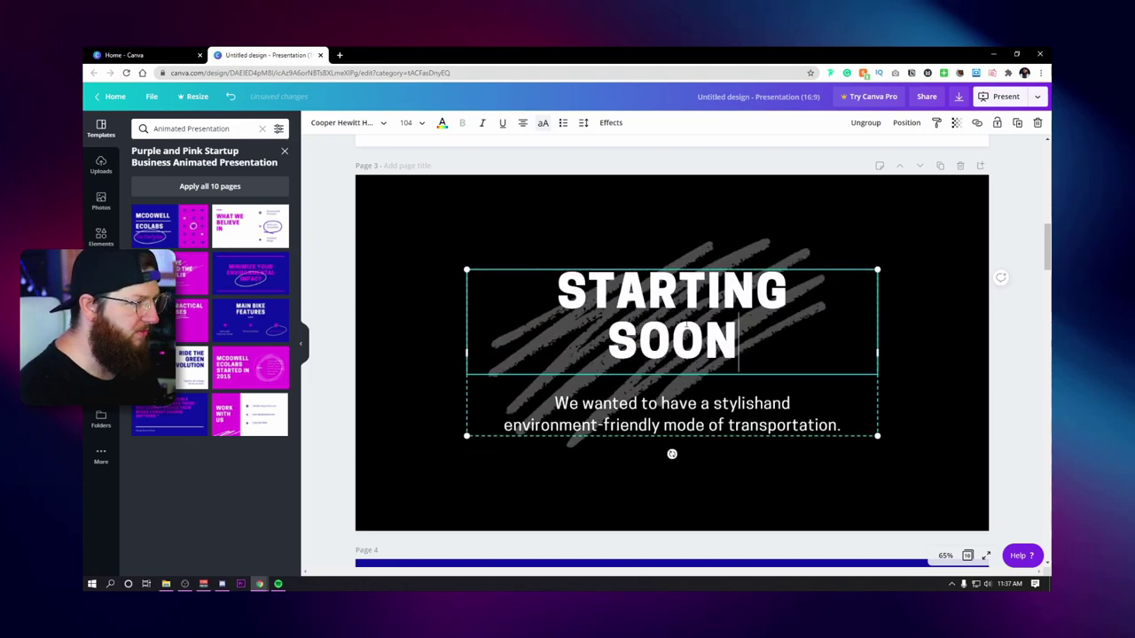
# Step: Set the STARTING SOON title to Adumu Regular at size 144
pyautogui.hotkey('ctrl', 'a')
pyautogui.click(367, 126)
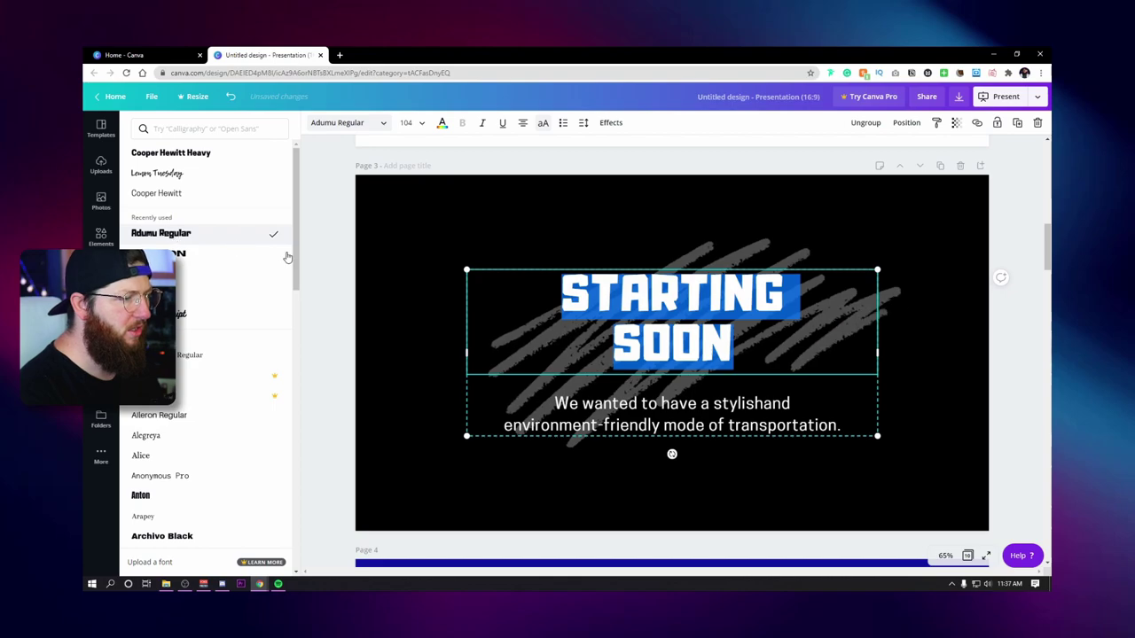
pyautogui.click(418, 126)
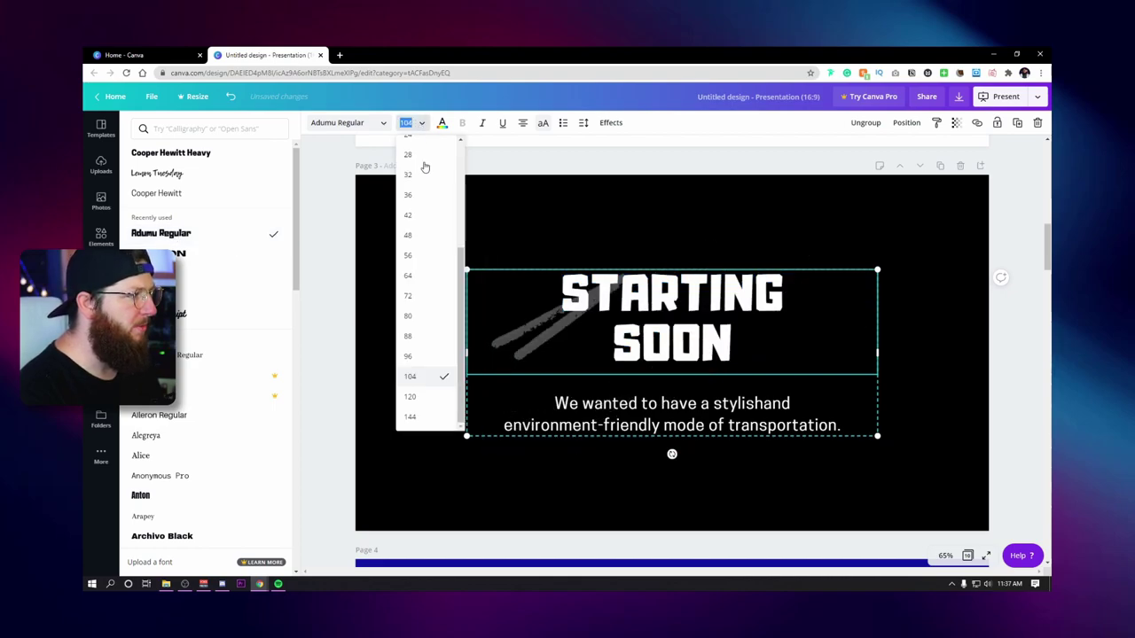
pyautogui.click(429, 418)
# Step: Delete the subtitle text box beneath the title
pyautogui.click(849, 450)
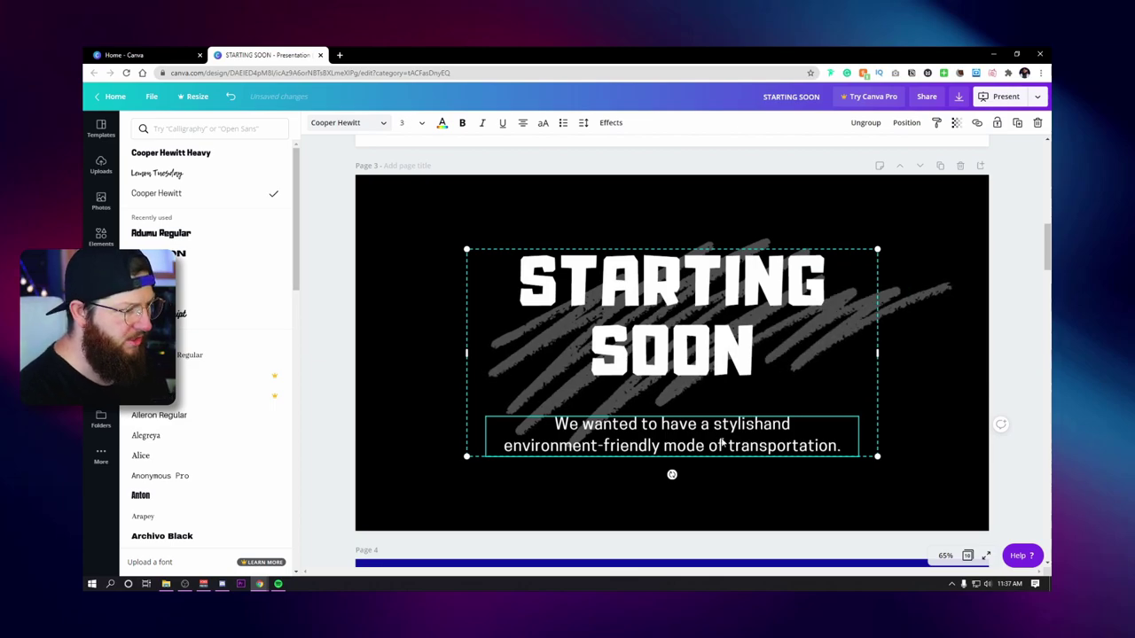
pyautogui.hotkey('ctrl', 'BackSpace')
pyautogui.hotkey('ctrl', 'BackSpace')
pyautogui.hotkey('ctrl', 'BackSpace')
pyautogui.hotkey('ctrl', 'BackSpace')
pyautogui.hotkey('ctrl', 'BackSpace')
pyautogui.hotkey('ctrl', 'shift', 'Left')
pyautogui.hotkey('ctrl', 'shift', 'Left')
pyautogui.hotkey('ctrl', 'shift', 'Left')
pyautogui.hotkey('shift', 'Home')
pyautogui.press('BackSpace')
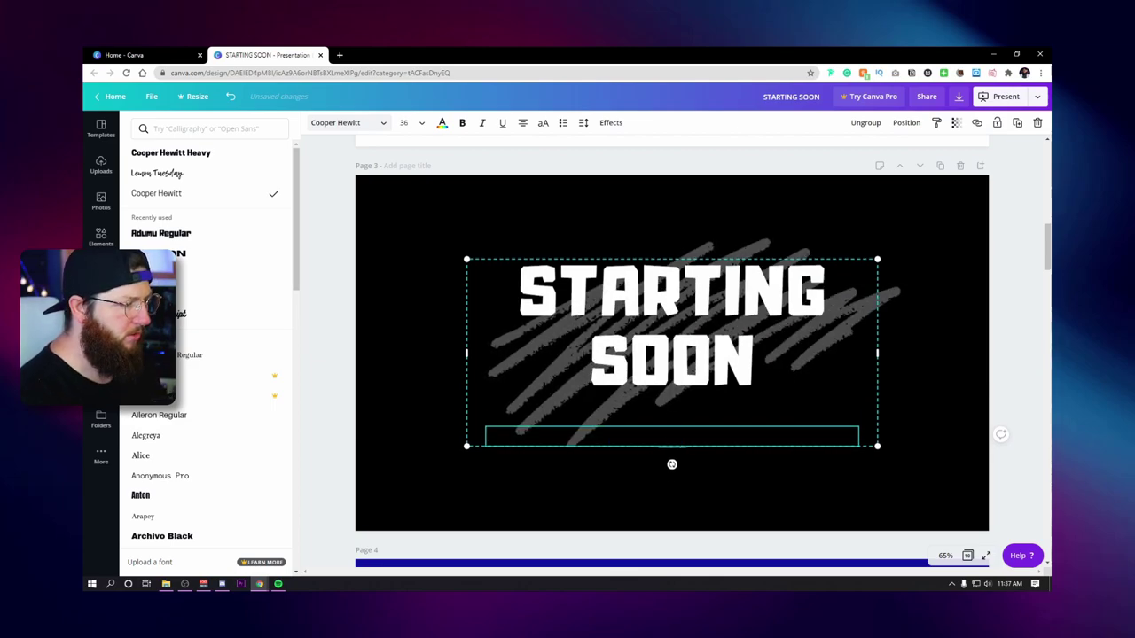
pyautogui.press('Escape')
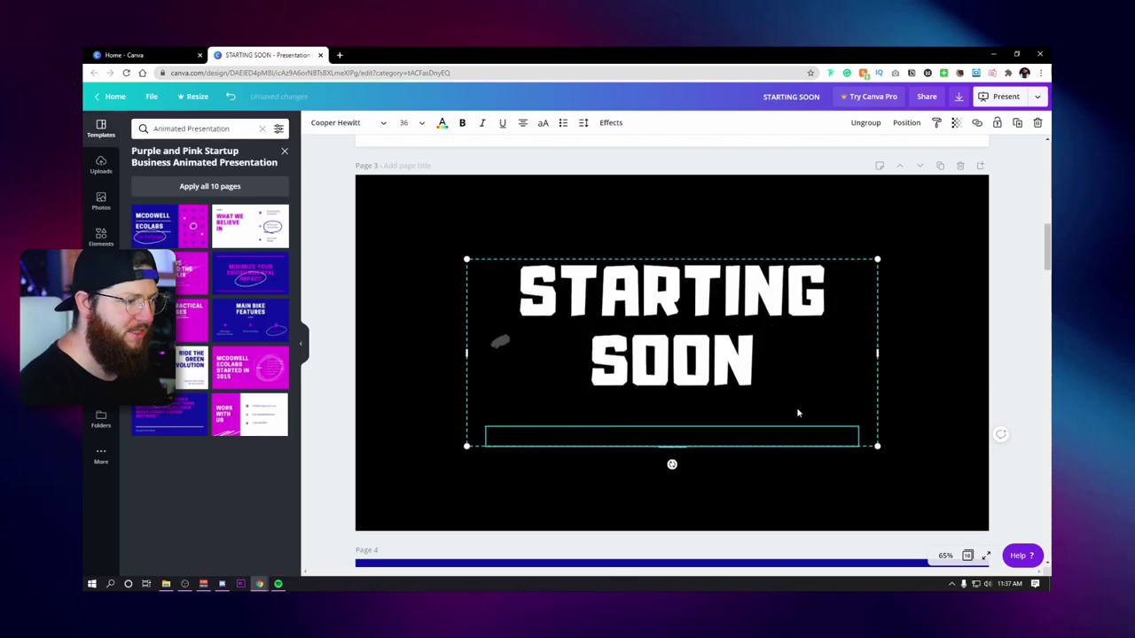
# Step: Move the STARTING SOON title slightly lower on the slide
pyautogui.click(1034, 319)
pyautogui.moveTo(709, 295); pyautogui.dragTo(698, 311)
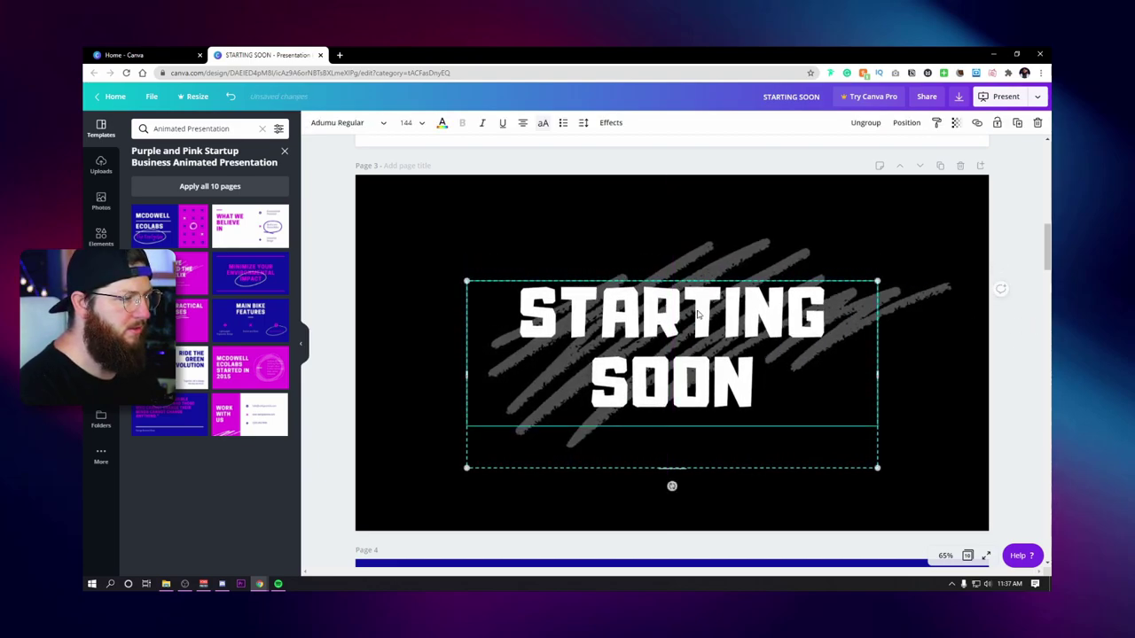
pyautogui.click(551, 162)
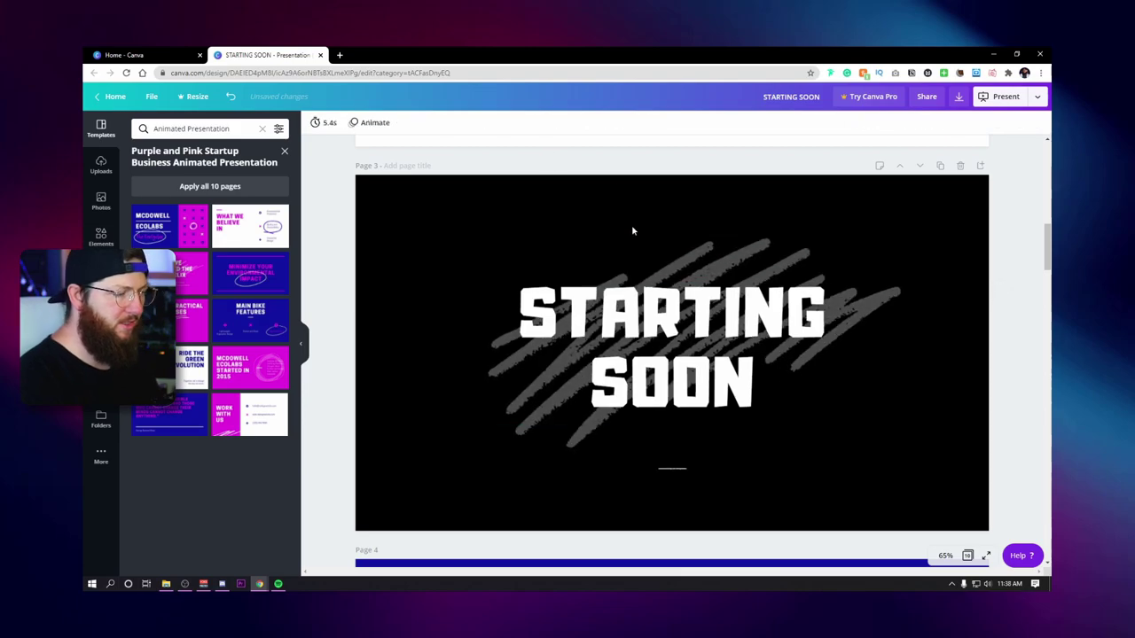
pyautogui.click(101, 236)
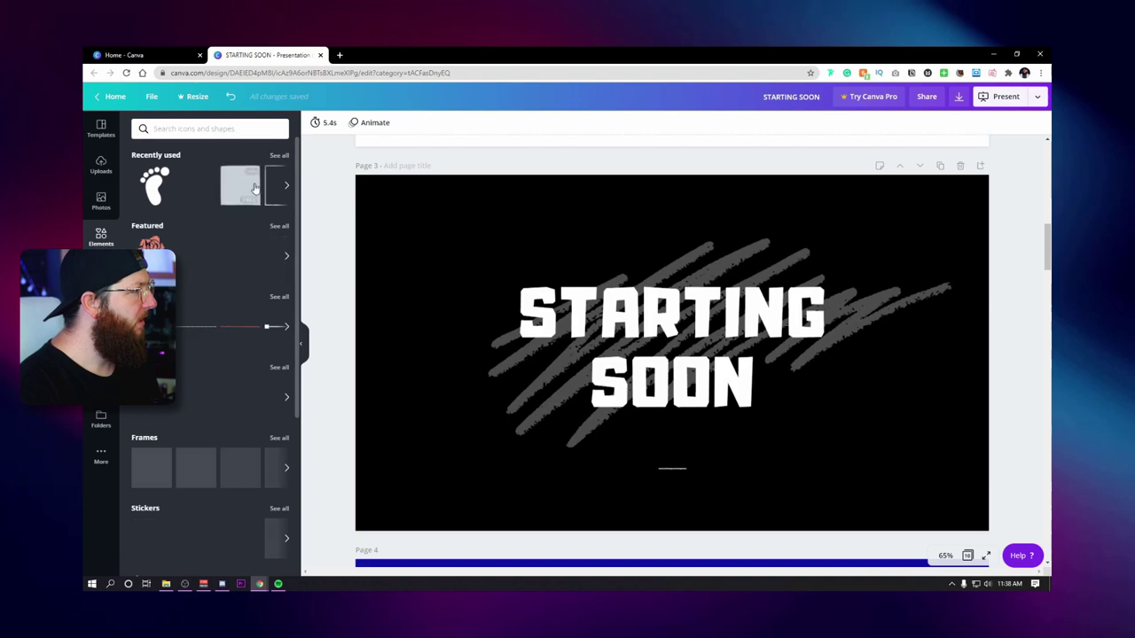
# Step: Add a foot icon at page 3's lower left, coloured red, shrunk and slightly tilted
pyautogui.click(152, 183)
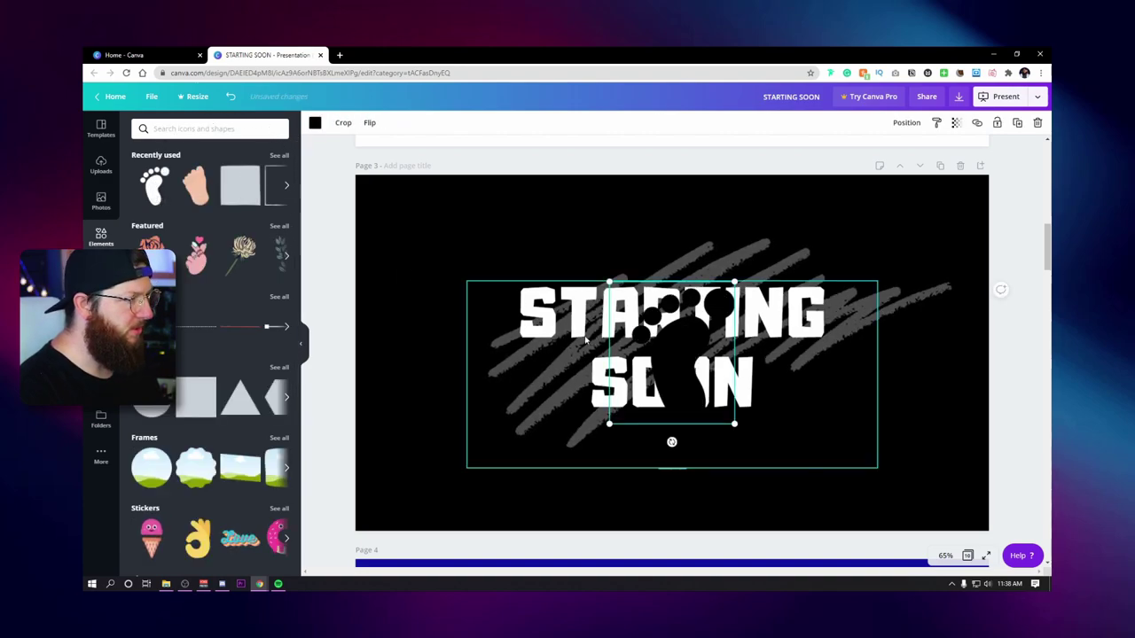
pyautogui.moveTo(661, 354); pyautogui.dragTo(459, 438)
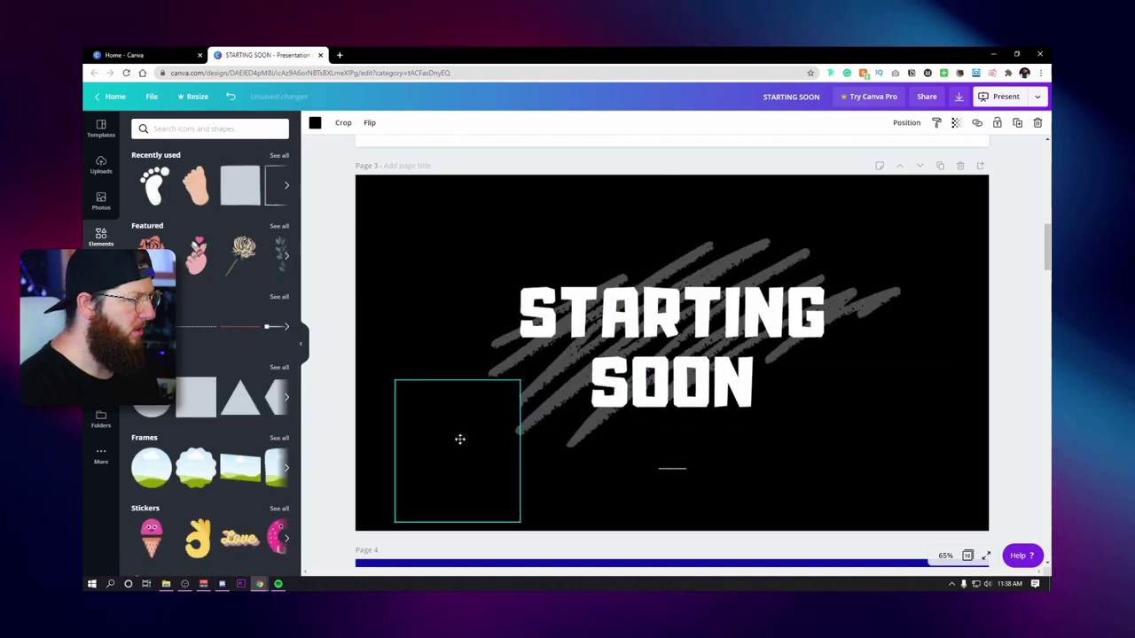
pyautogui.click(316, 124)
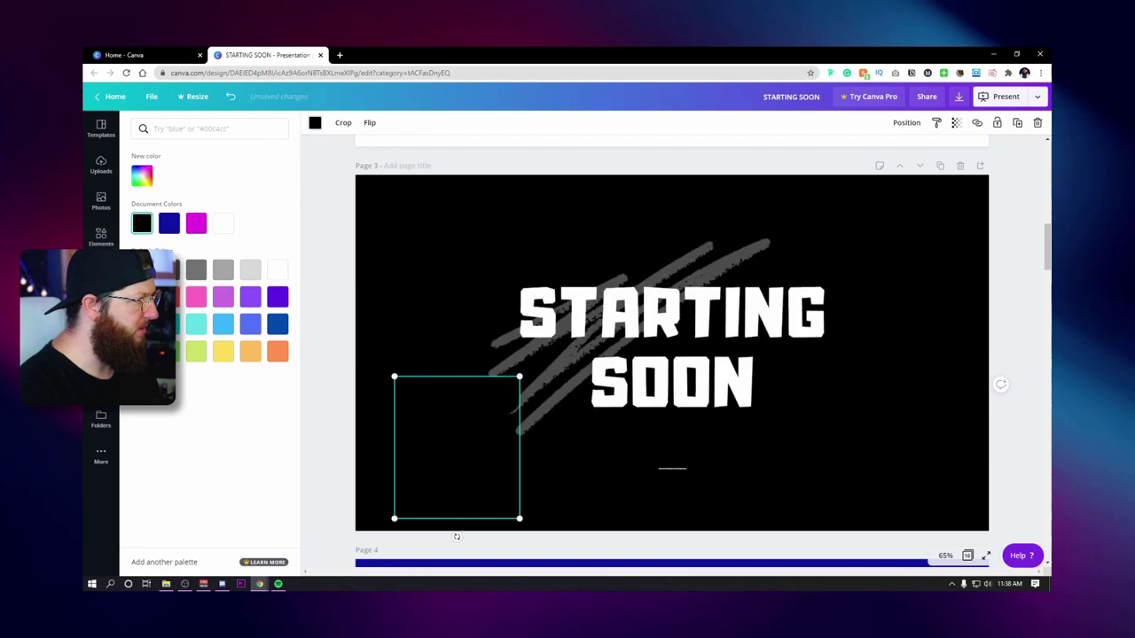
pyautogui.click(169, 297)
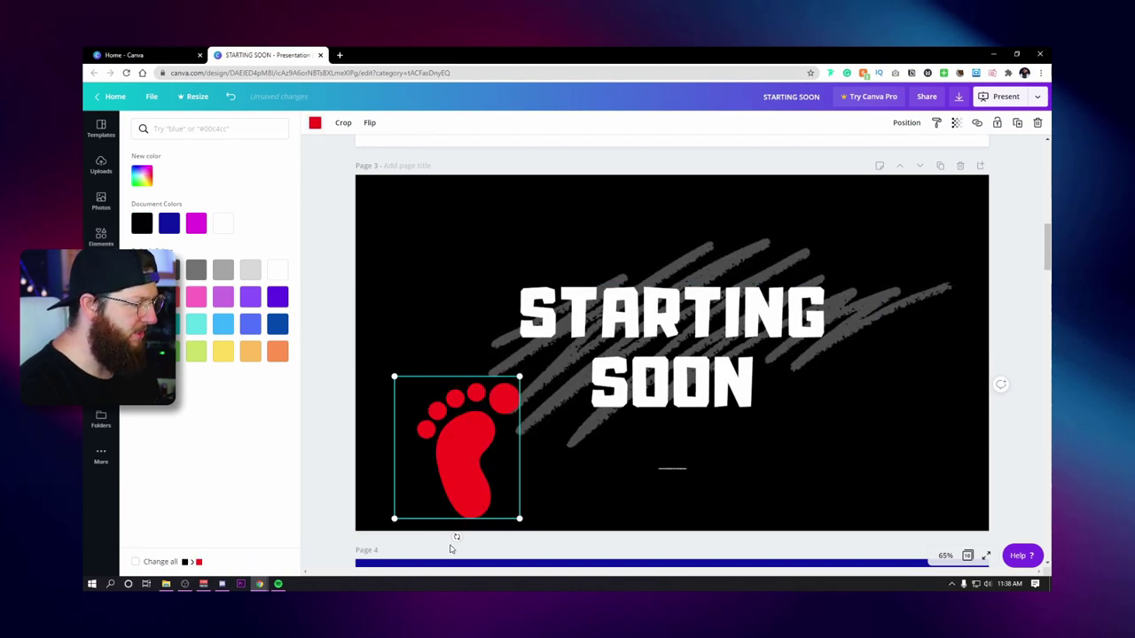
pyautogui.moveTo(457, 536); pyautogui.dragTo(492, 529)
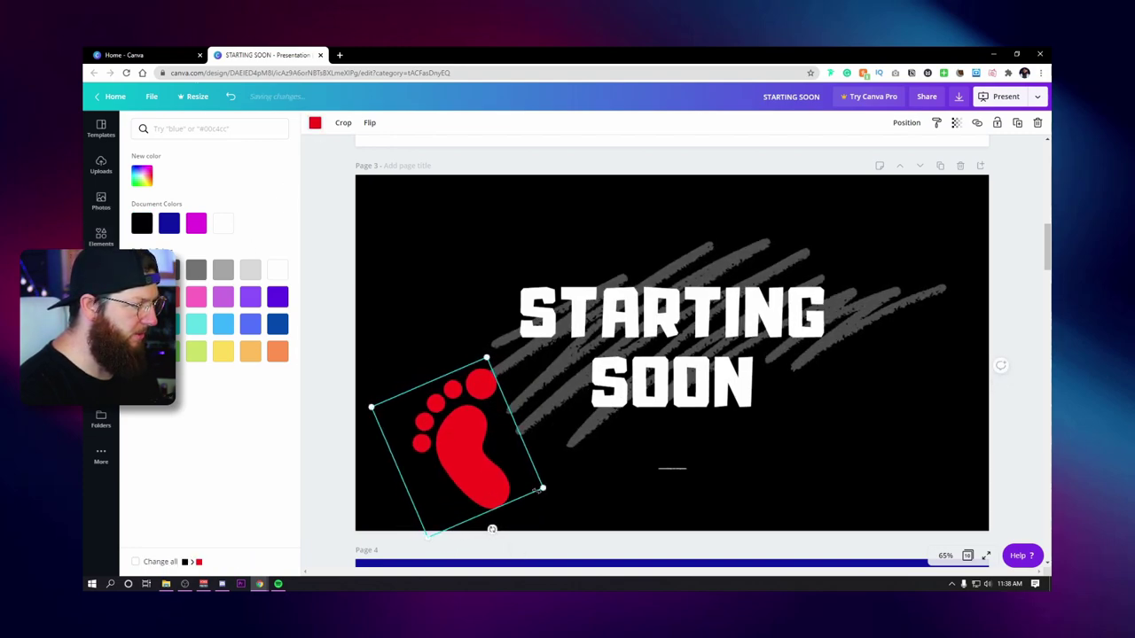
pyautogui.moveTo(543, 488); pyautogui.dragTo(493, 495)
pyautogui.moveTo(459, 530)
pyautogui.mouseDown()
pyautogui.moveTo(431, 539)
pyautogui.moveTo(448, 532)
pyautogui.mouseUp()
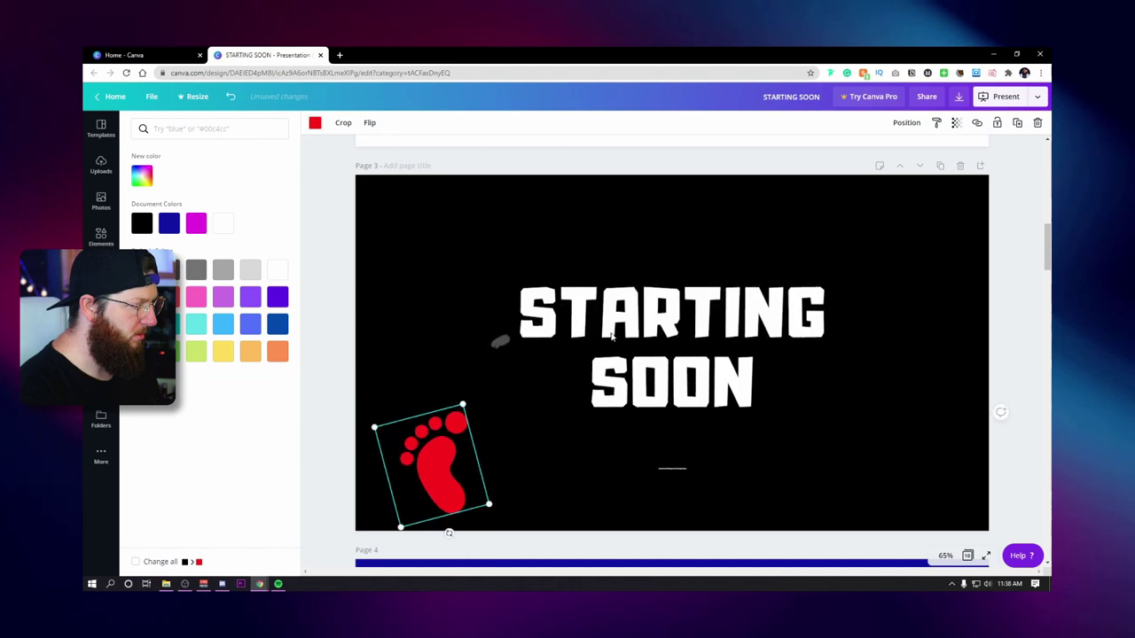
# Step: Duplicate the red foot beside STARTING, flip it horizontally and send it backward
pyautogui.click(1018, 125)
pyautogui.moveTo(428, 443); pyautogui.dragTo(532, 309)
pyautogui.rightClick(532, 308)
pyautogui.click(526, 305)
pyautogui.click(371, 126)
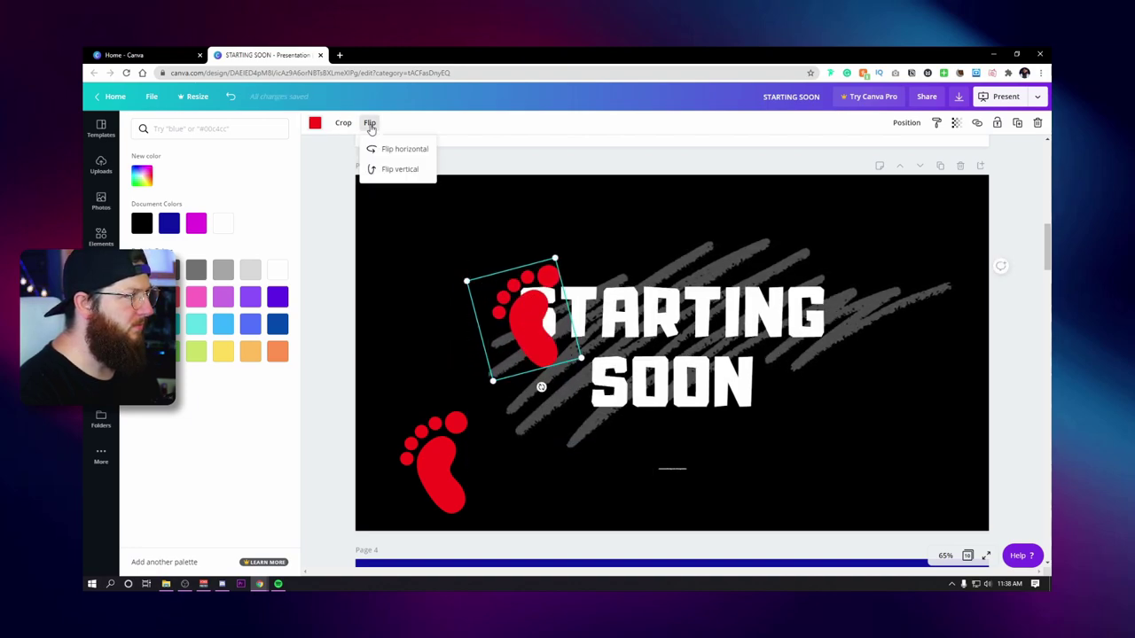
pyautogui.click(390, 150)
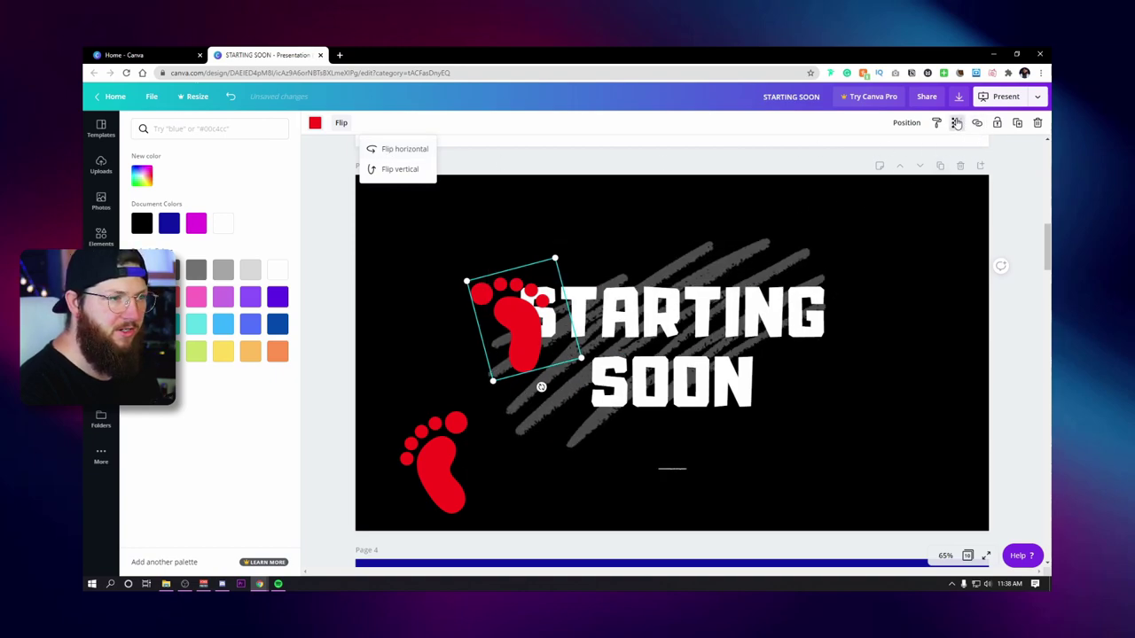
pyautogui.click(906, 122)
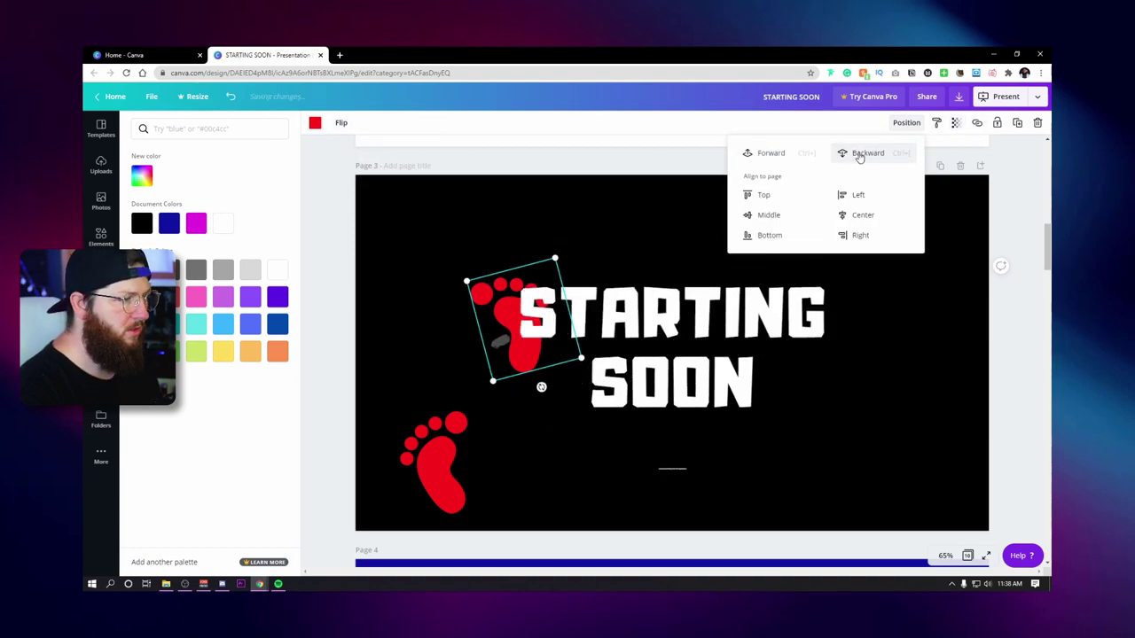
pyautogui.click(575, 167)
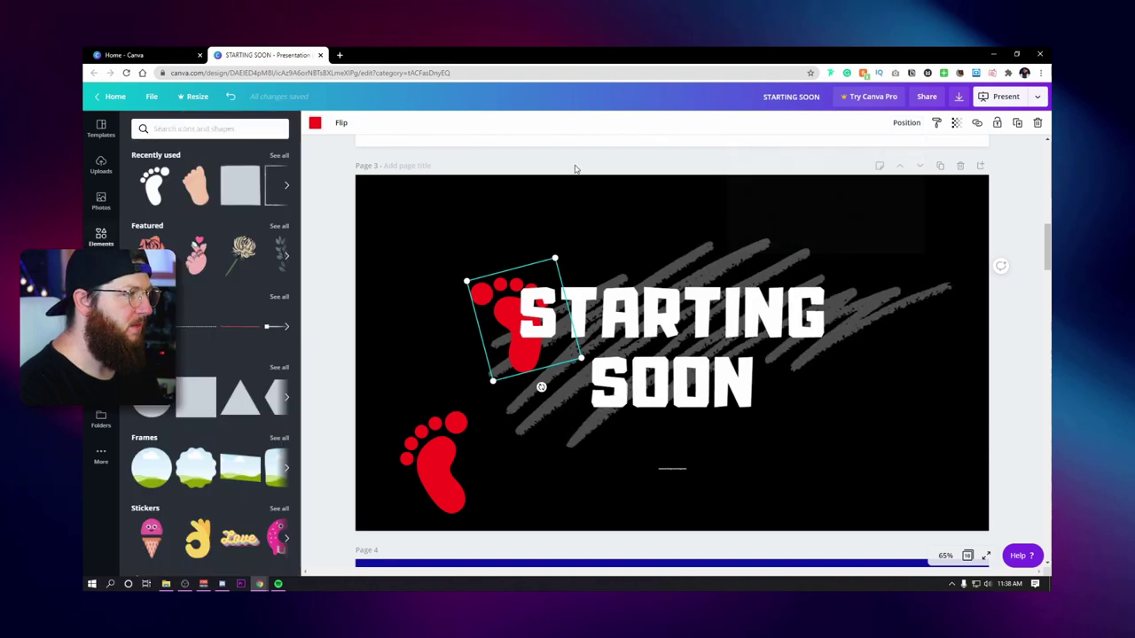
# Step: Duplicate the lower footprint to the top-left and nudge the bottom one left
pyautogui.click(437, 469)
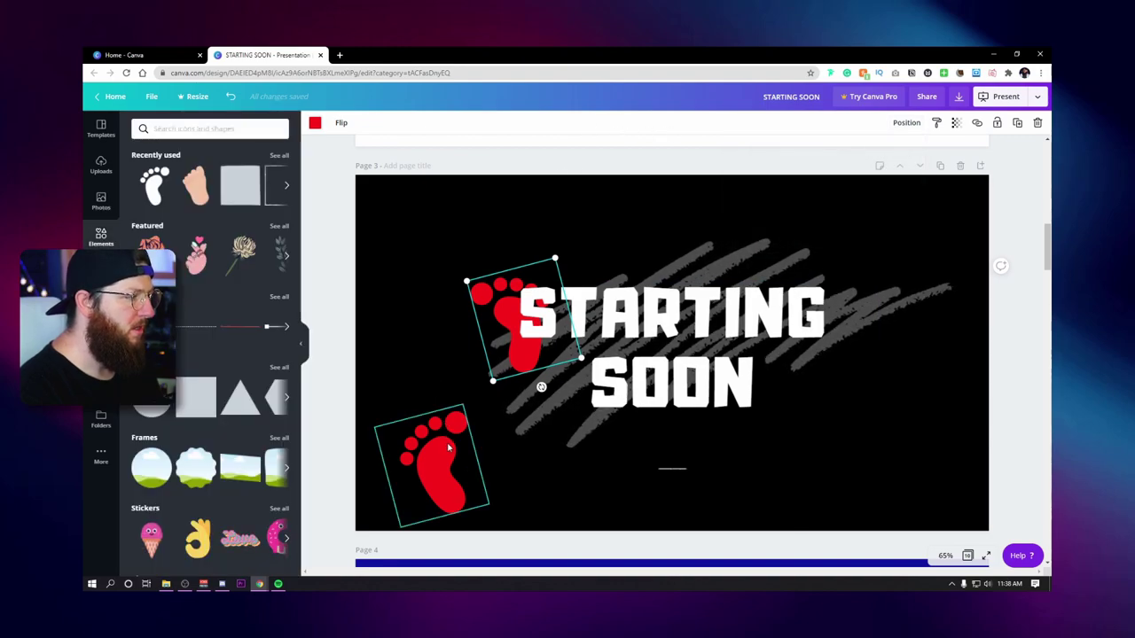
pyautogui.click(1018, 124)
pyautogui.moveTo(431, 450); pyautogui.dragTo(409, 140)
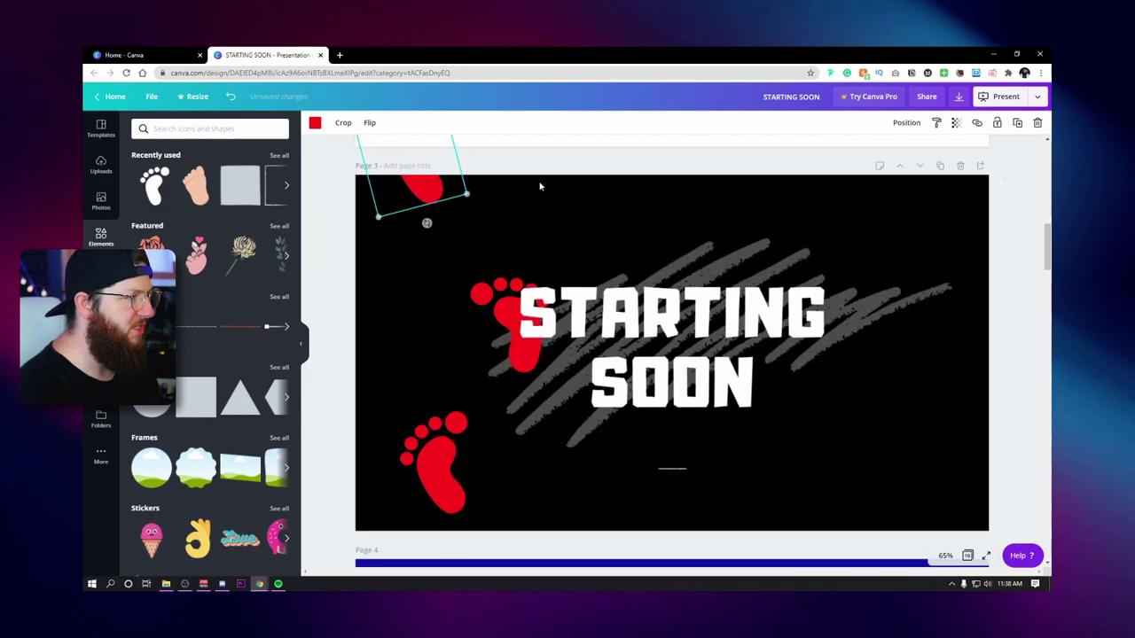
pyautogui.click(603, 157)
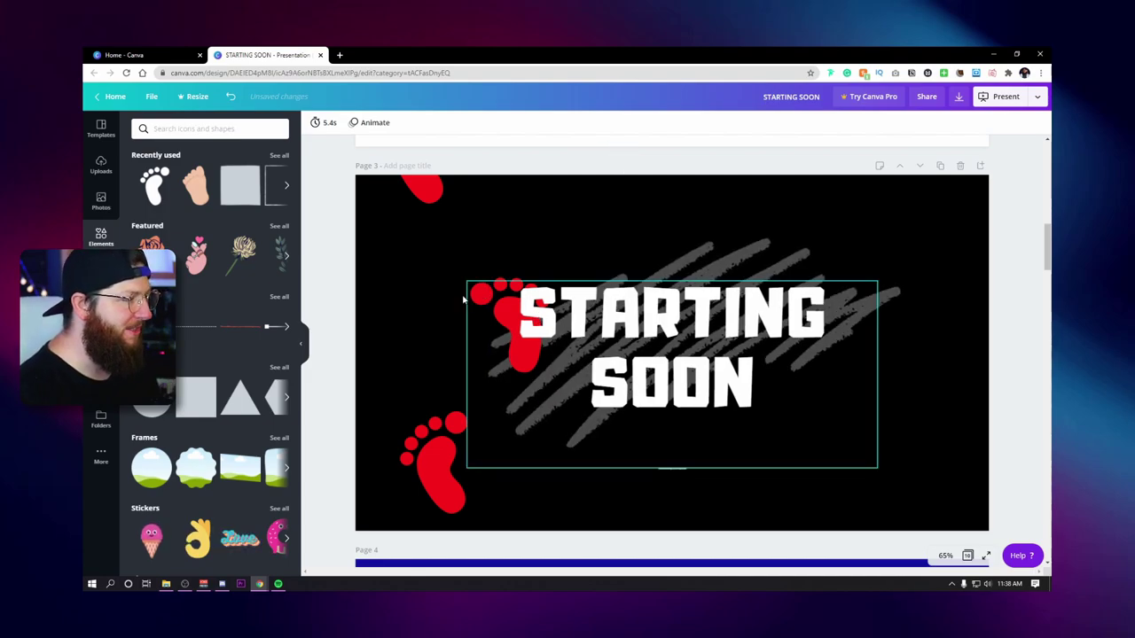
pyautogui.moveTo(424, 450); pyautogui.dragTo(404, 452)
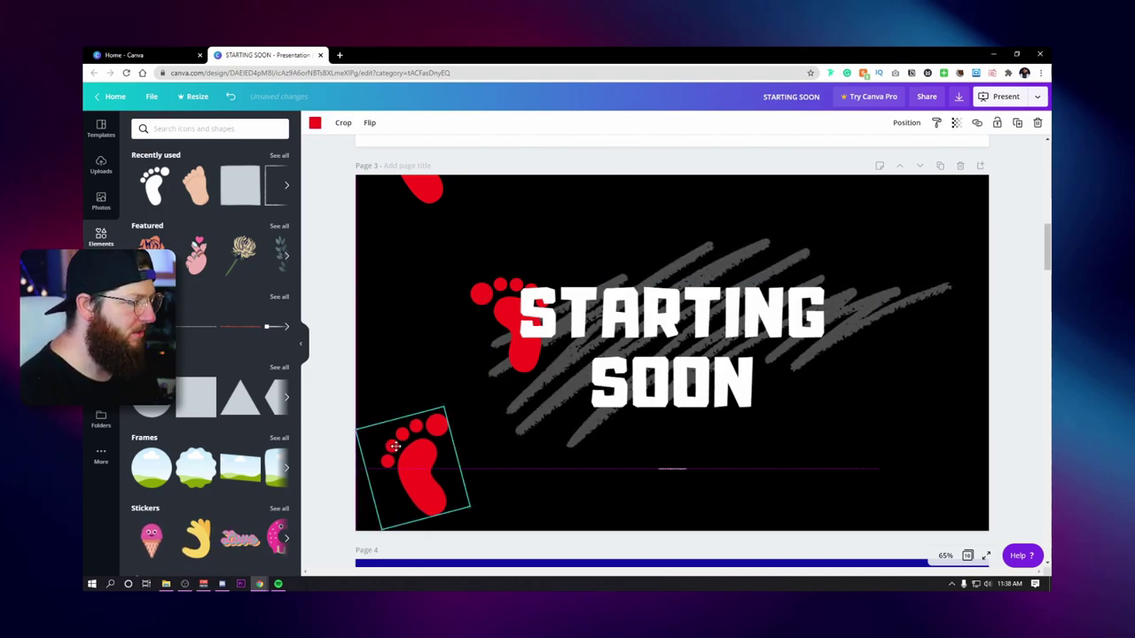
pyautogui.click(479, 299)
pyautogui.click(698, 159)
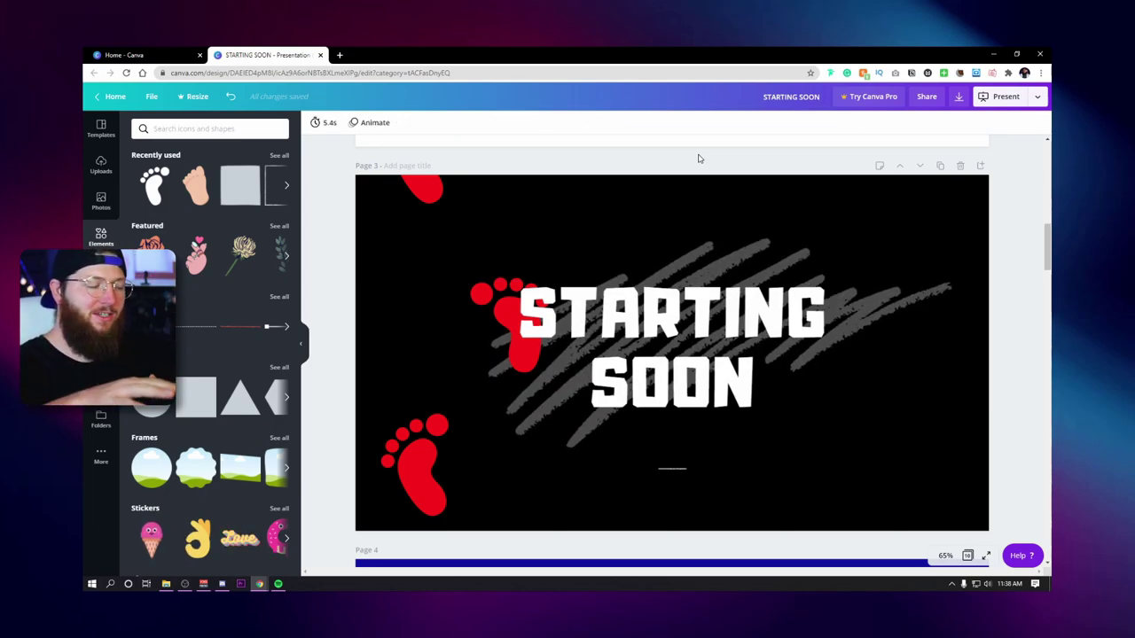
# Step: Enlarge both red footprints and move the top one up beside the title
pyautogui.click(433, 427)
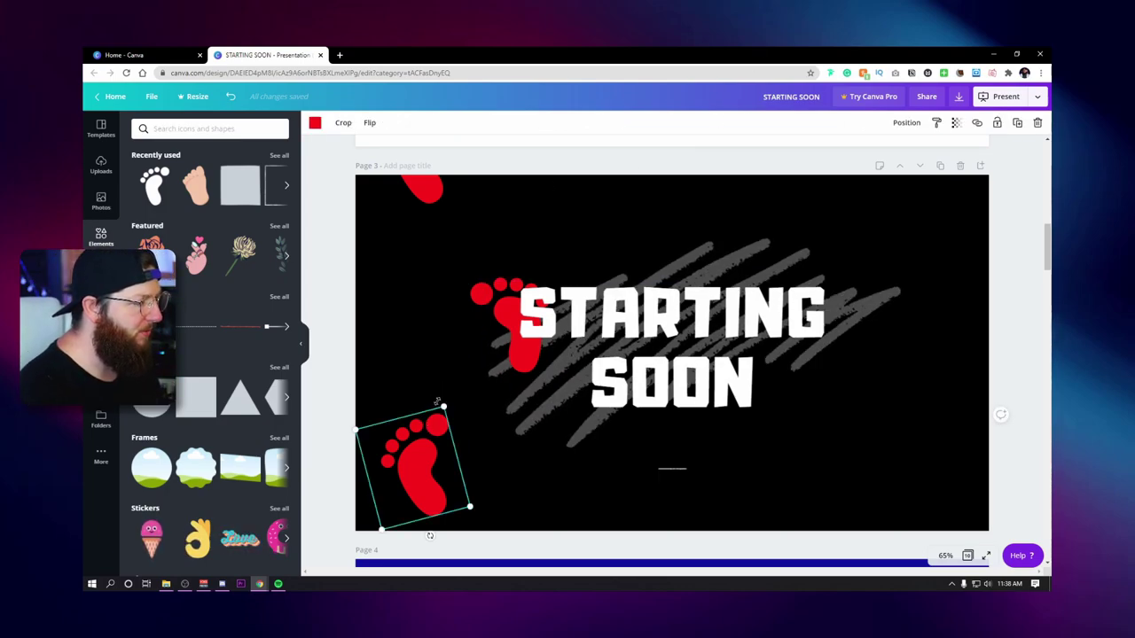
pyautogui.moveTo(444, 405); pyautogui.dragTo(449, 389)
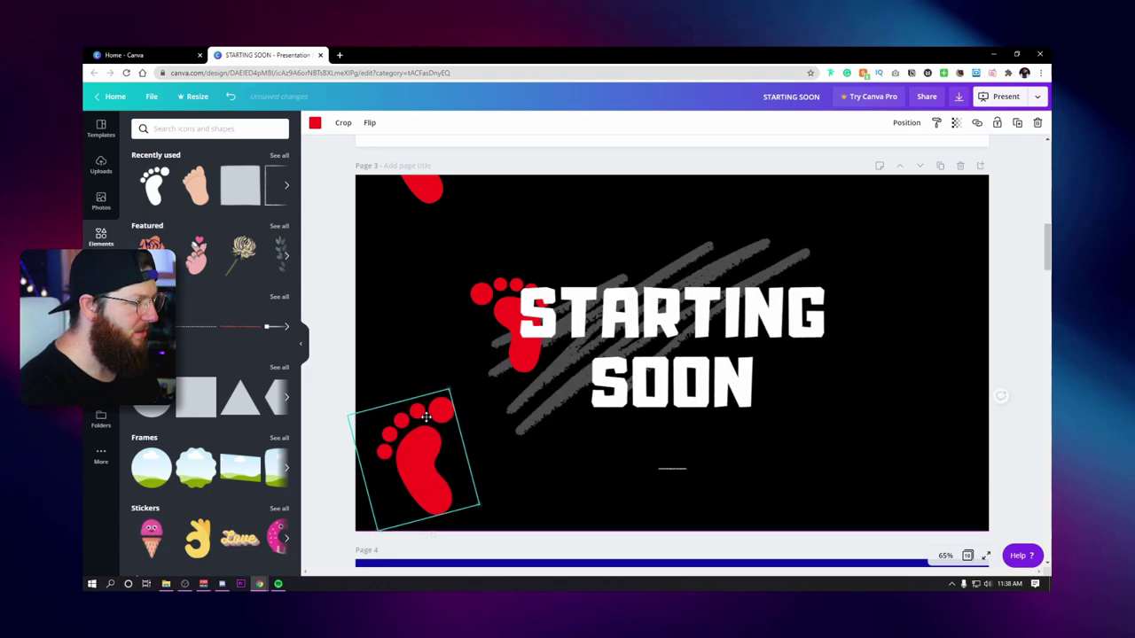
pyautogui.moveTo(560, 256); pyautogui.dragTo(567, 238)
pyautogui.moveTo(523, 270); pyautogui.dragTo(522, 240)
# Step: Tilt the bottom-left footprint to -23°, then enlarge and tilt the top footprint
pyautogui.click(443, 440)
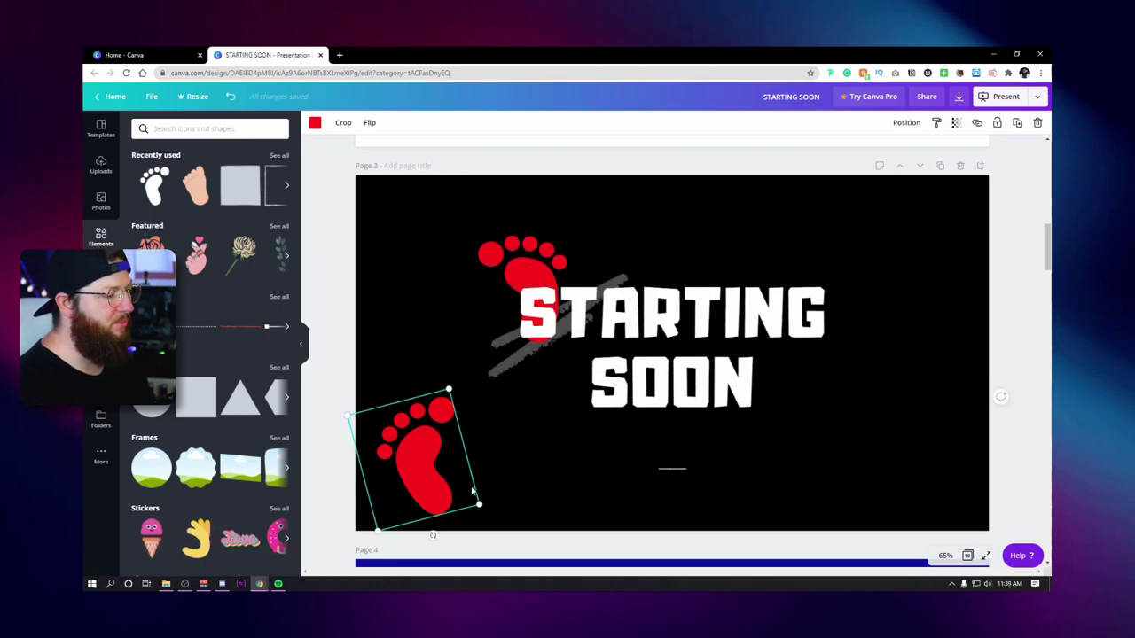
pyautogui.moveTo(432, 535); pyautogui.dragTo(446, 516)
pyautogui.click(510, 232)
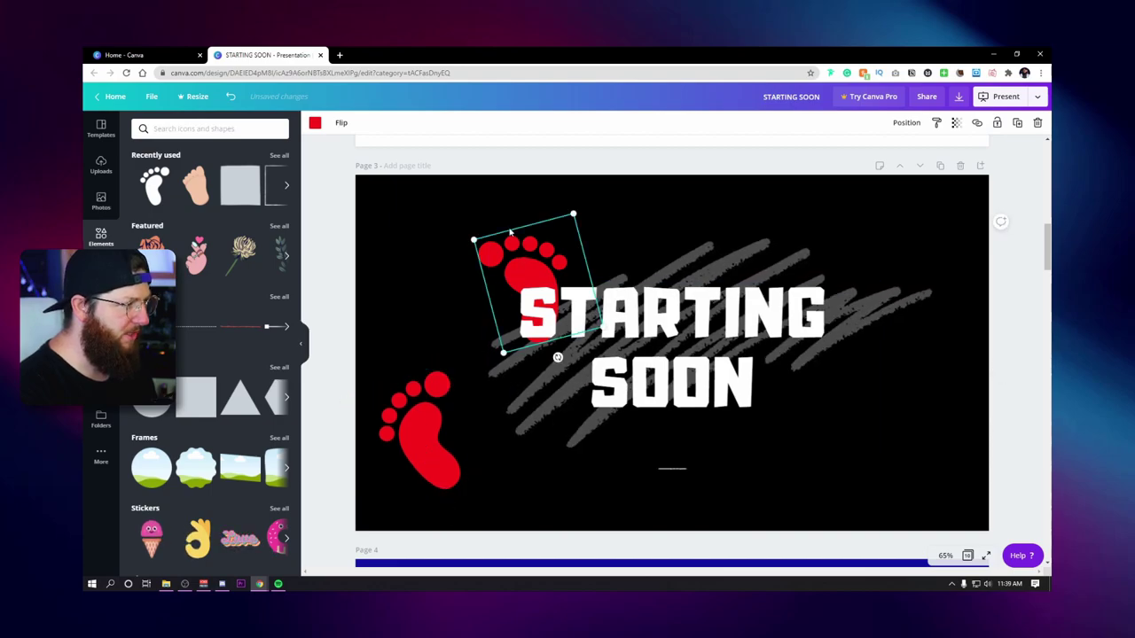
pyautogui.moveTo(473, 236); pyautogui.dragTo(464, 234)
pyautogui.moveTo(554, 358); pyautogui.dragTo(514, 347)
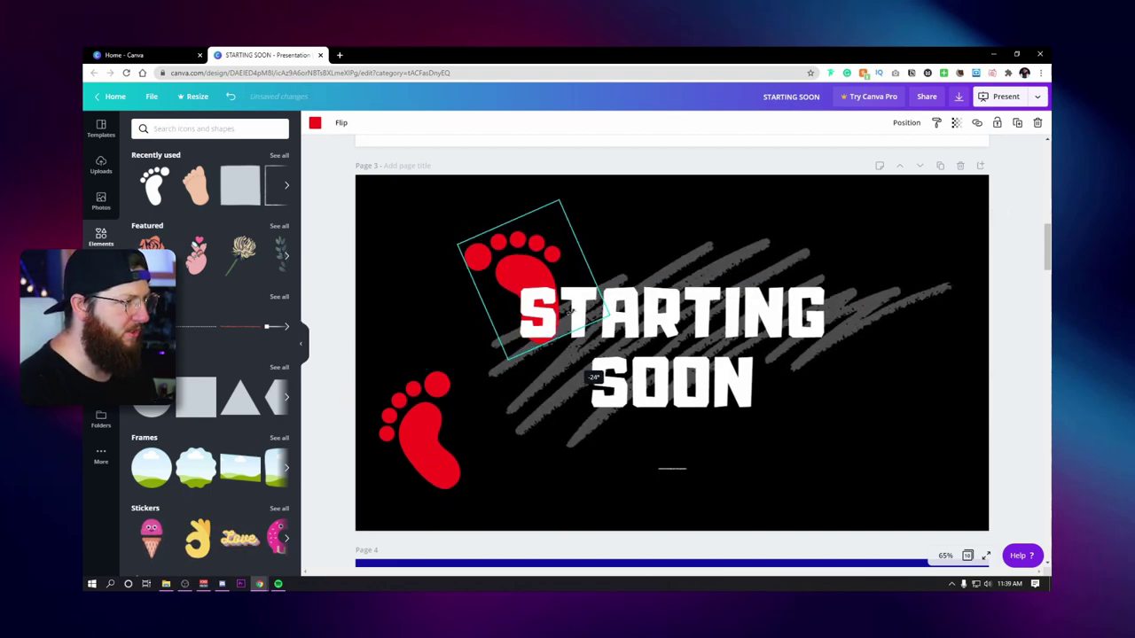
pyautogui.click(607, 169)
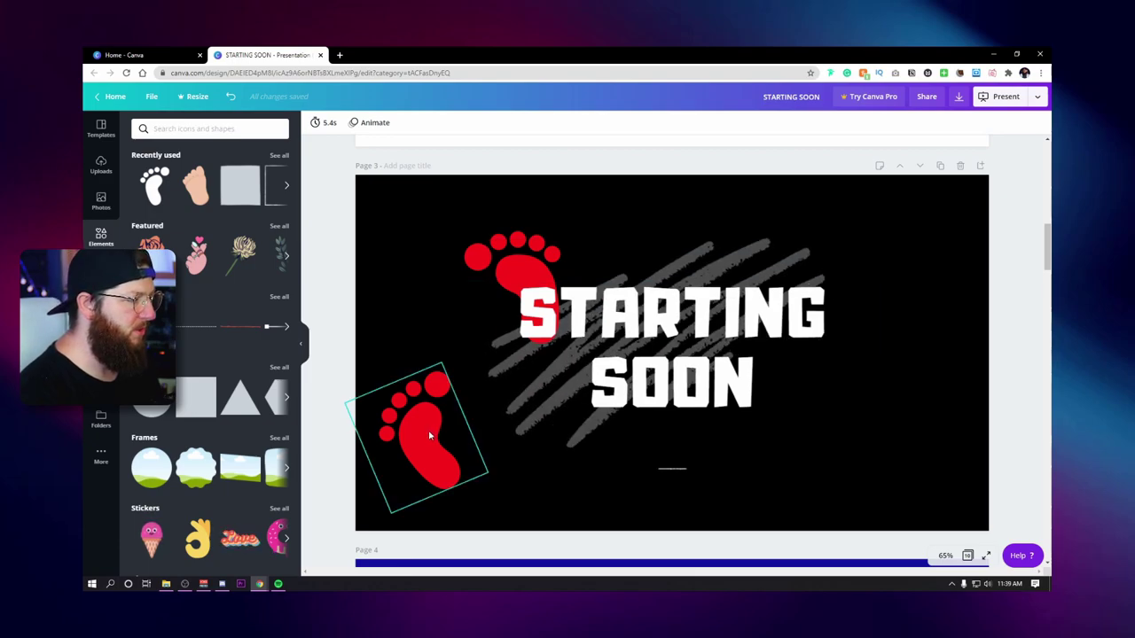
pyautogui.click(941, 167)
# Step: Change page 4's title to BE RIGHT BACK and recentre the text box
pyautogui.click(864, 297)
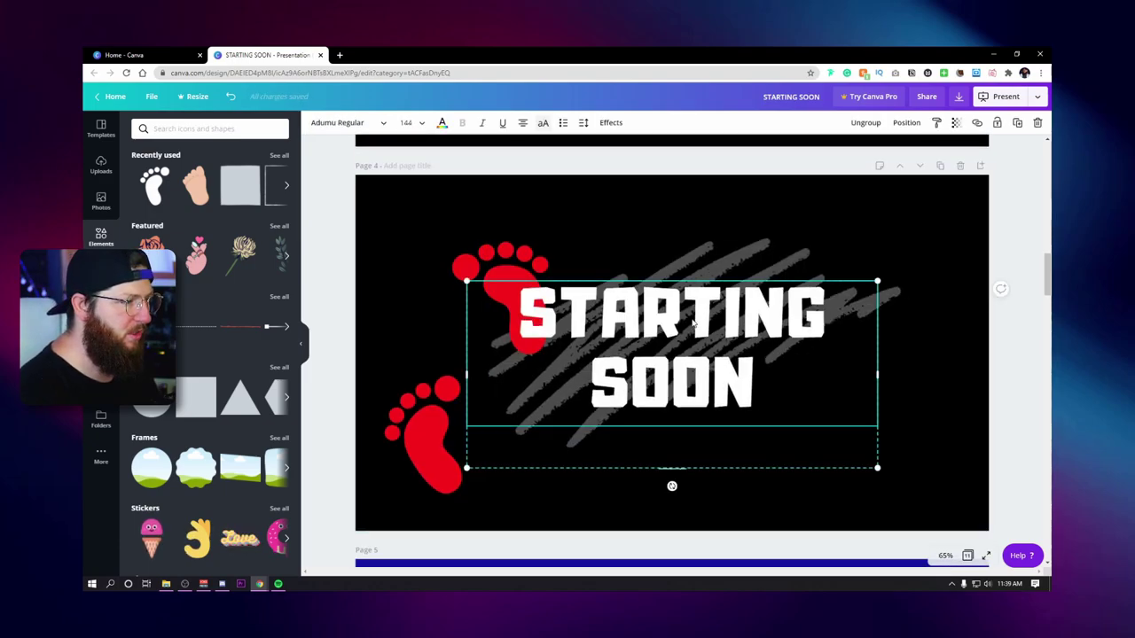
pyautogui.doubleClick(843, 310)
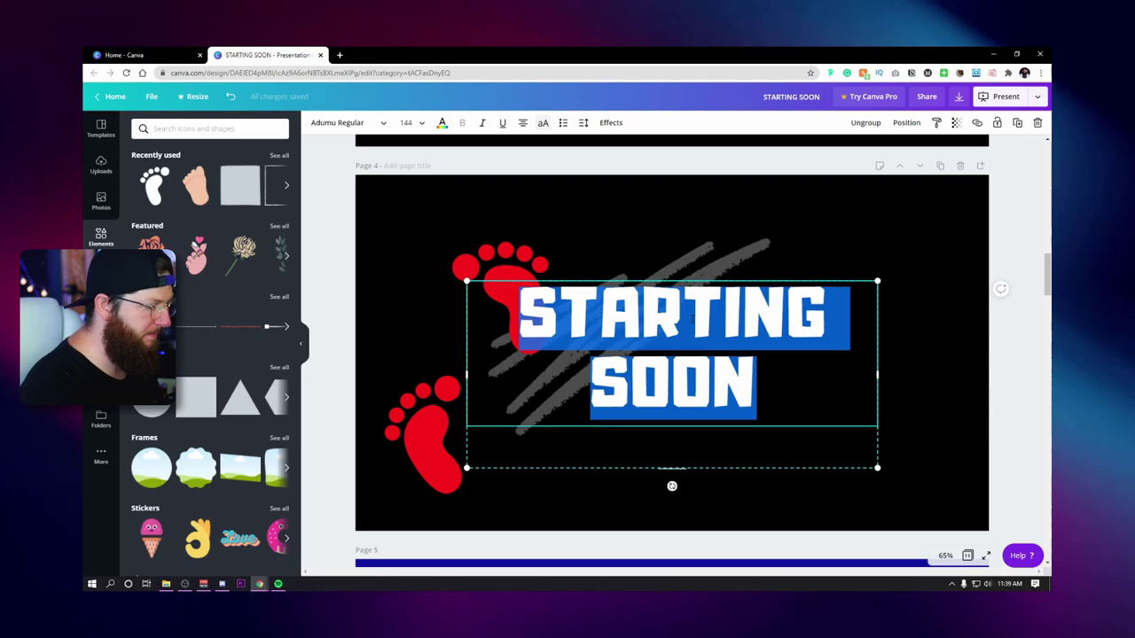
pyautogui.write('BE RIGHT BACK')
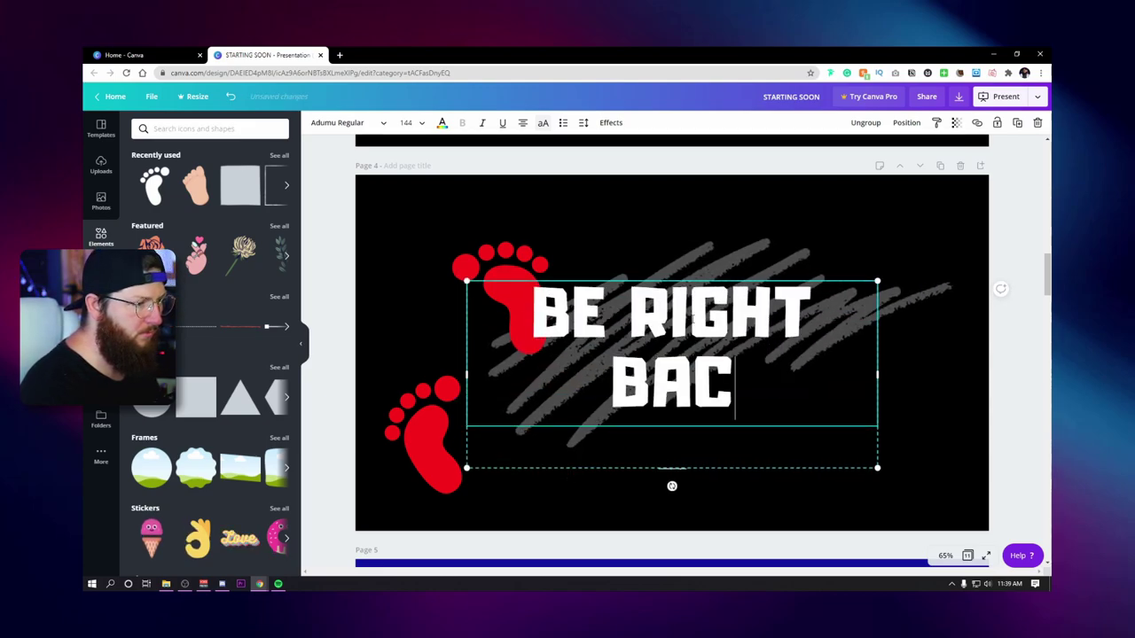
pyautogui.click(1022, 354)
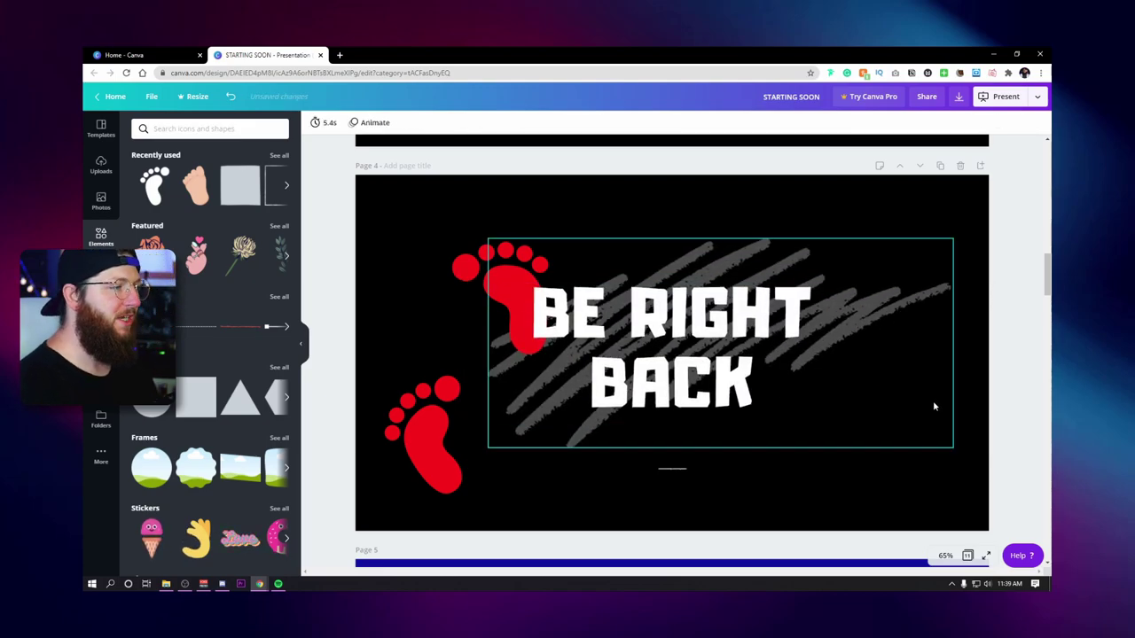
pyautogui.moveTo(734, 310); pyautogui.dragTo(734, 319)
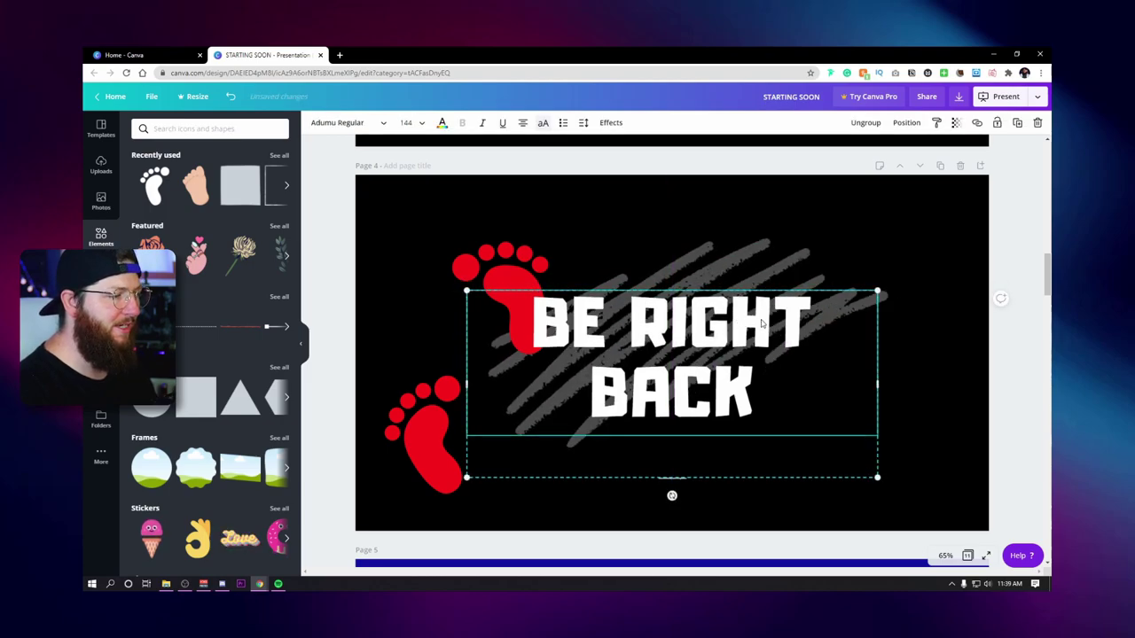
pyautogui.click(1017, 367)
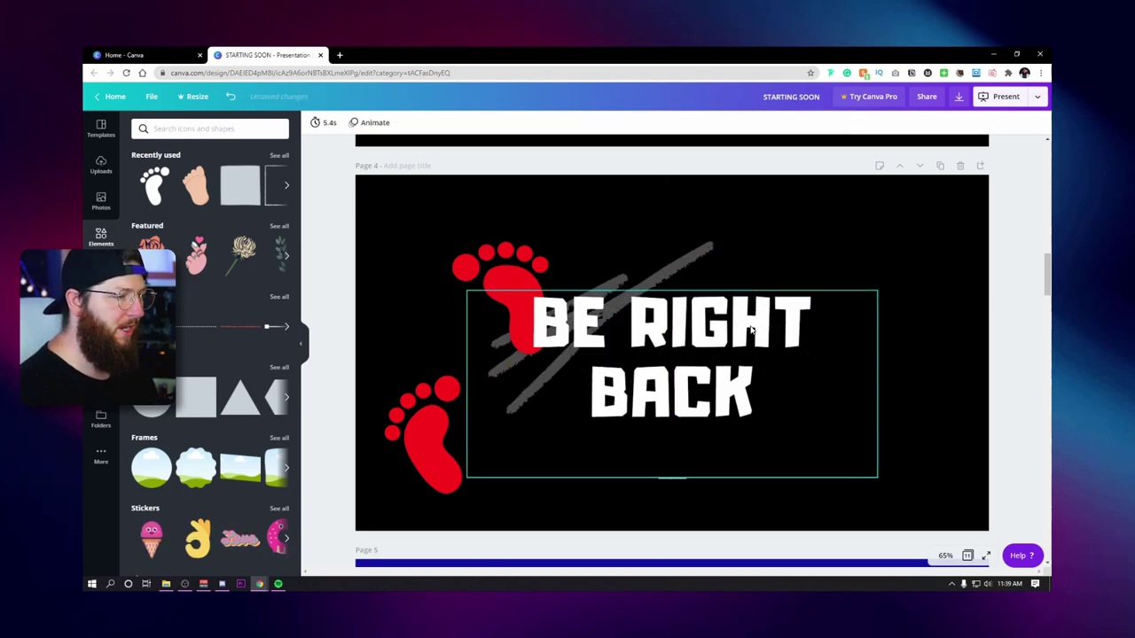
pyautogui.moveTo(750, 330); pyautogui.dragTo(750, 321)
pyautogui.click(1008, 362)
pyautogui.scroll(7, 1010, 363)
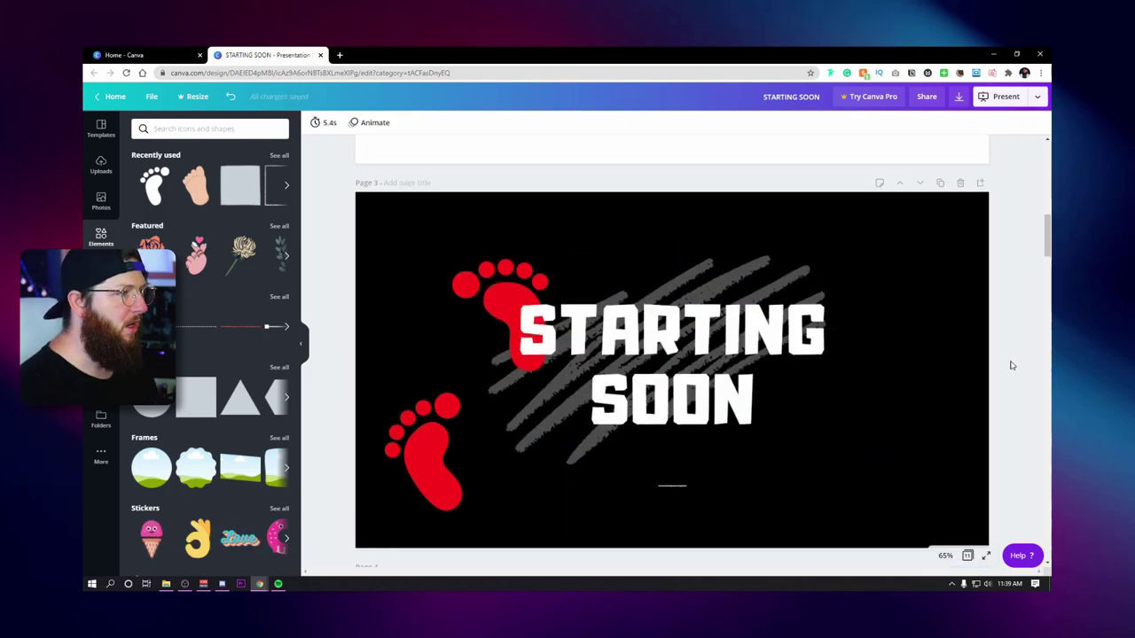
# Step: Scroll through the 11-page deck, ending on the WHAT WE BELIEVE IN slide
pyautogui.scroll(6, 1011, 365)
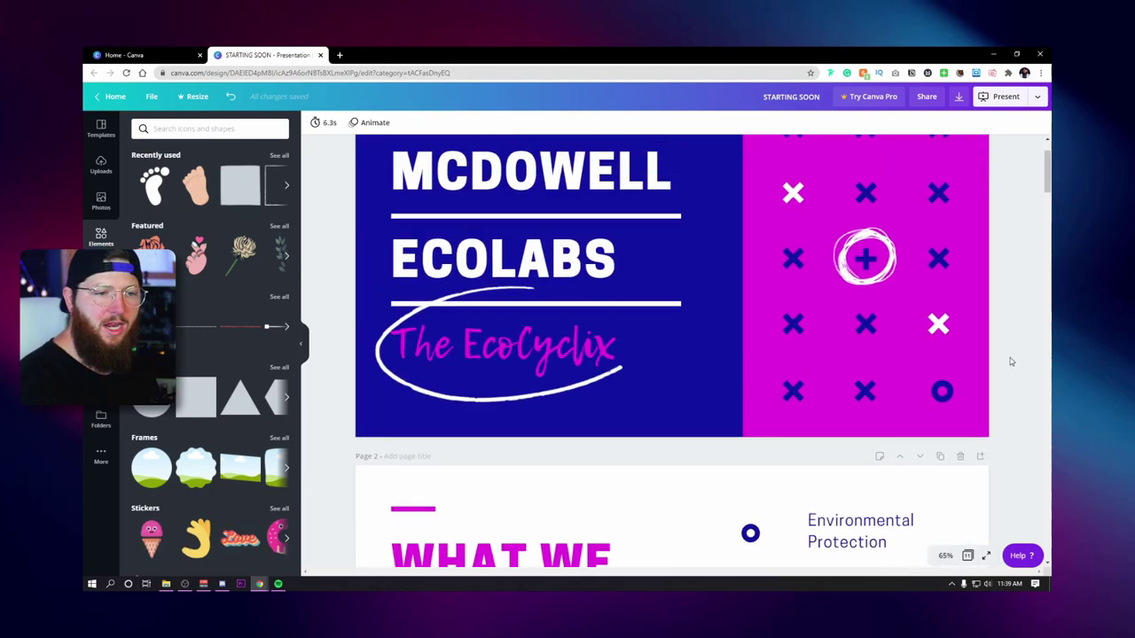
pyautogui.scroll(-8, 1010, 362)
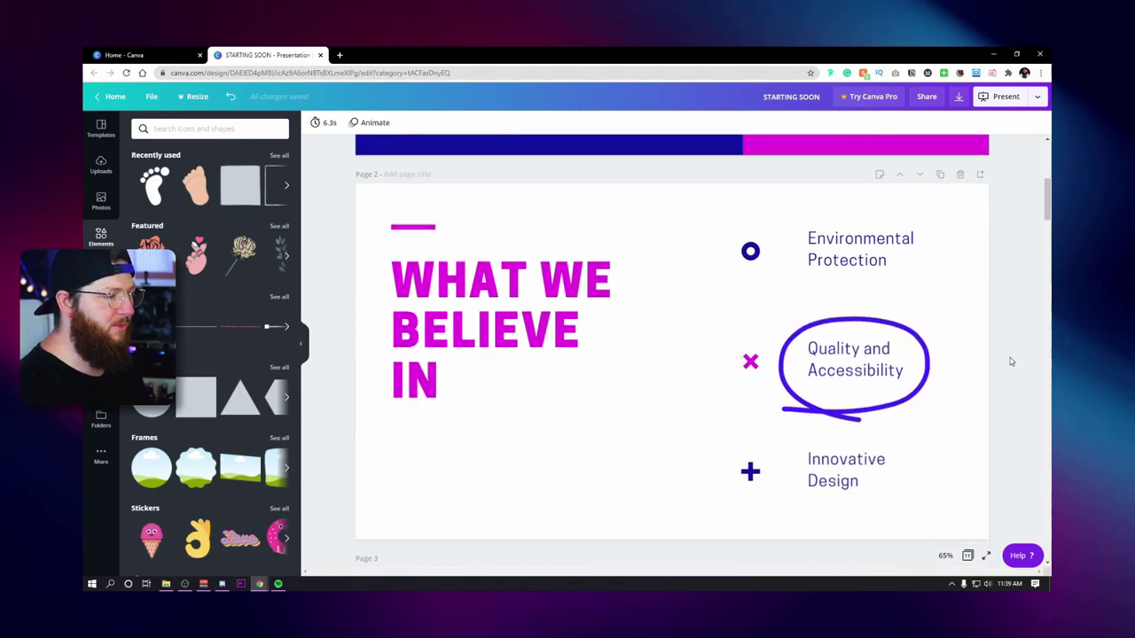
pyautogui.scroll(-12, 1010, 362)
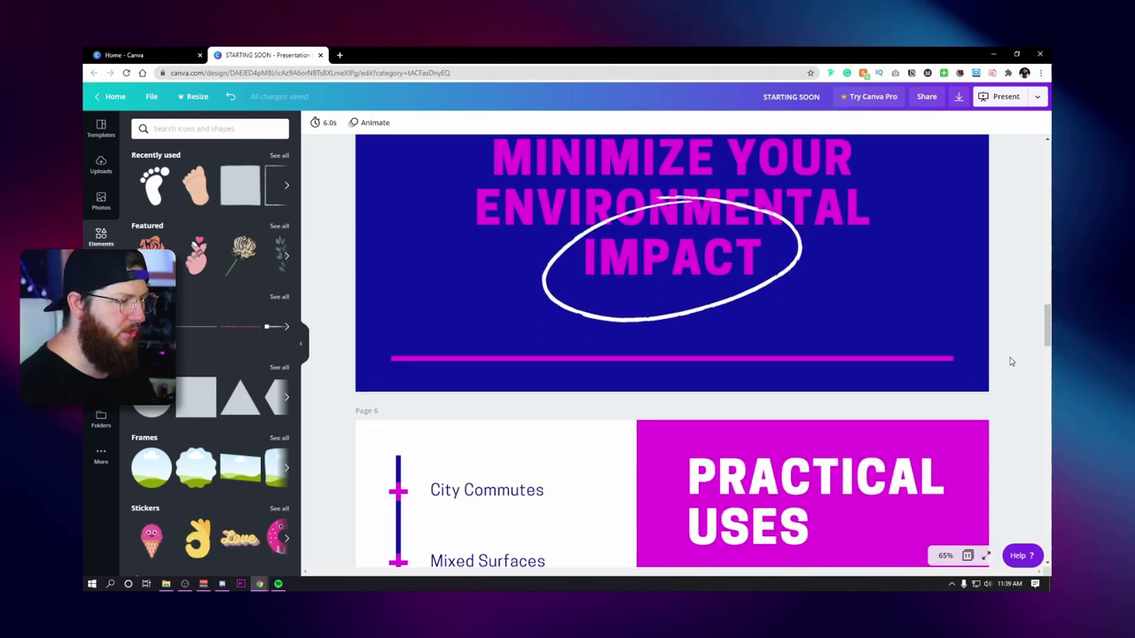
pyautogui.scroll(-12, 1010, 362)
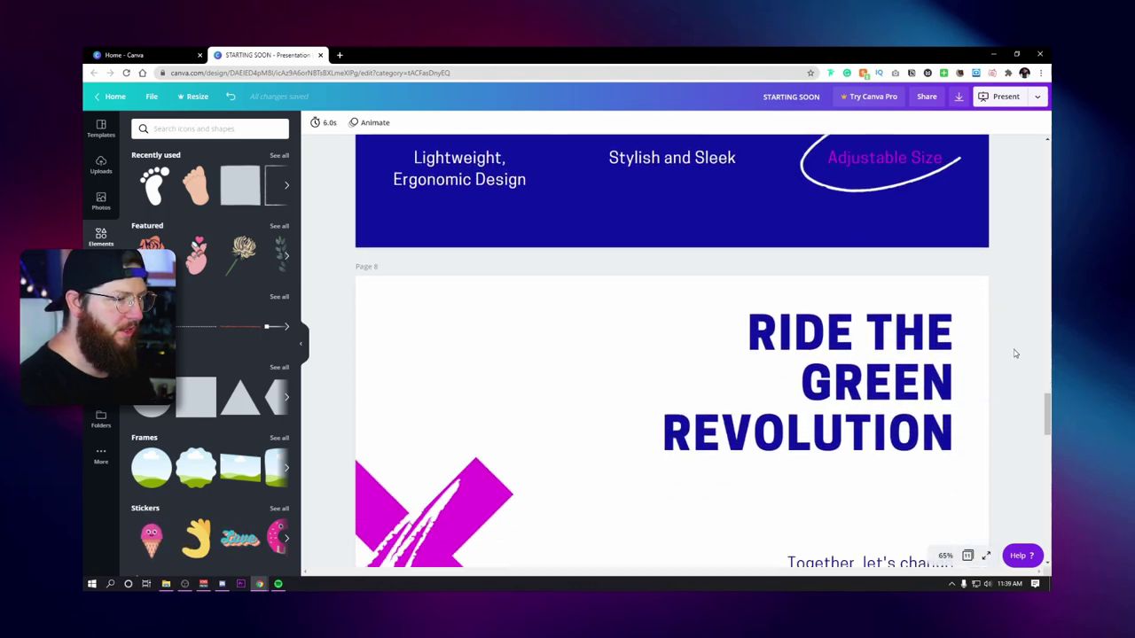
pyautogui.scroll(-12, 1014, 354)
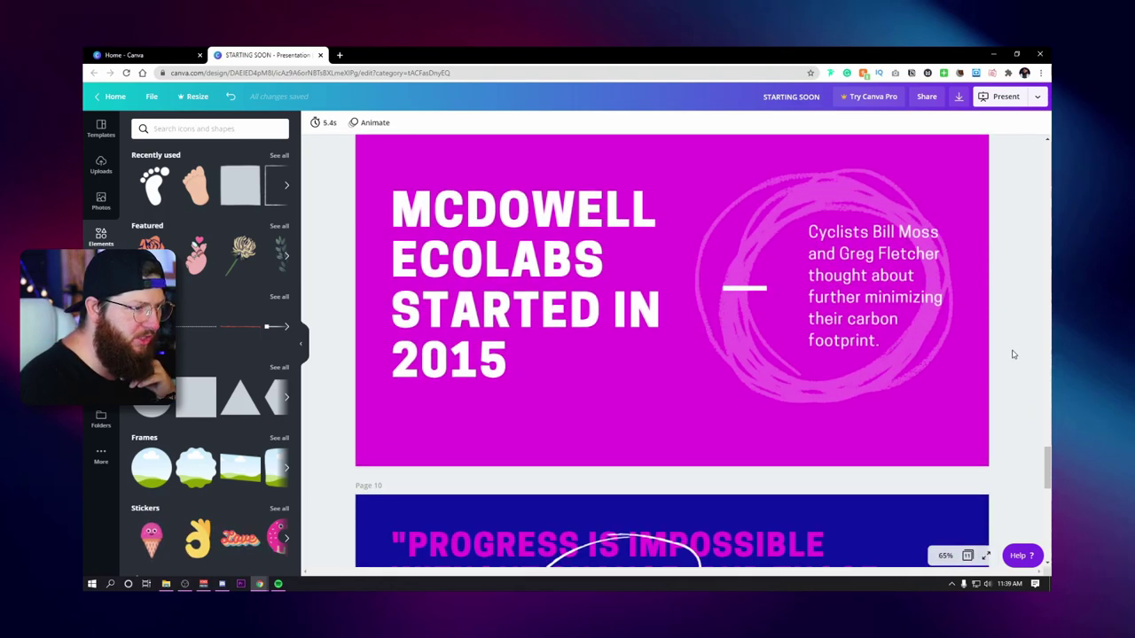
pyautogui.scroll(-8, 1013, 355)
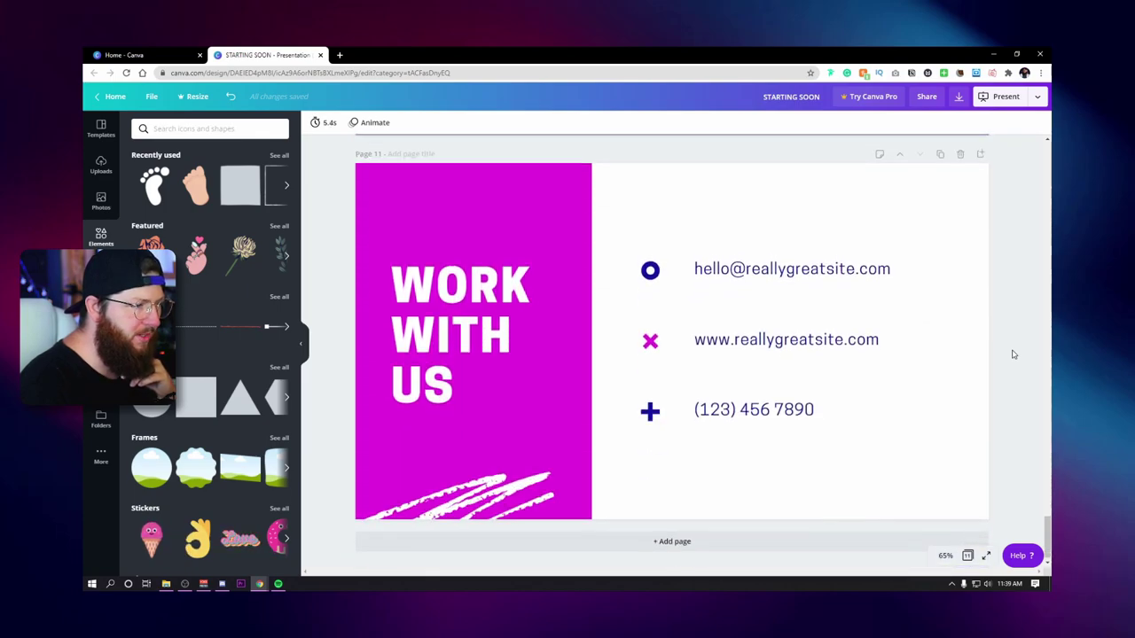
pyautogui.scroll(20, 1013, 354)
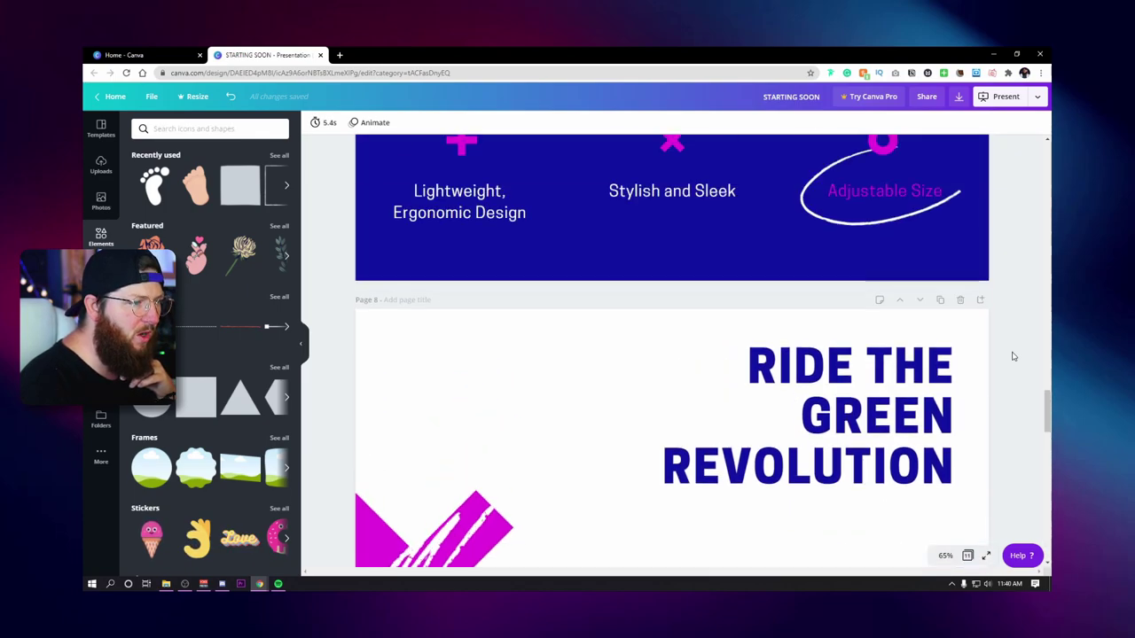
pyautogui.scroll(20, 1014, 357)
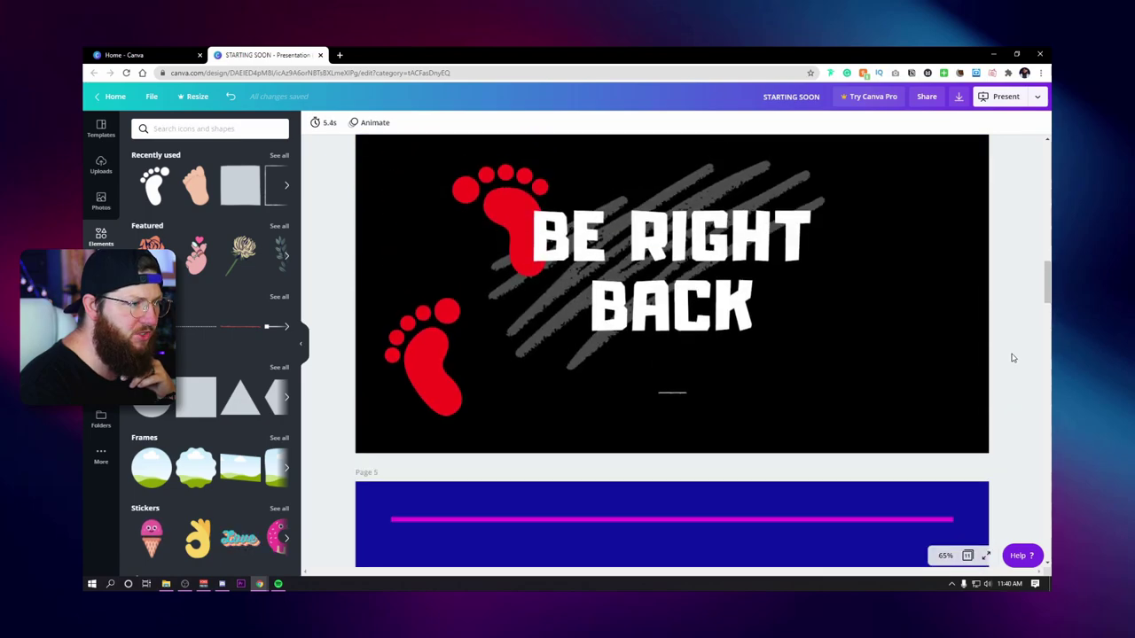
pyautogui.scroll(15, 1013, 357)
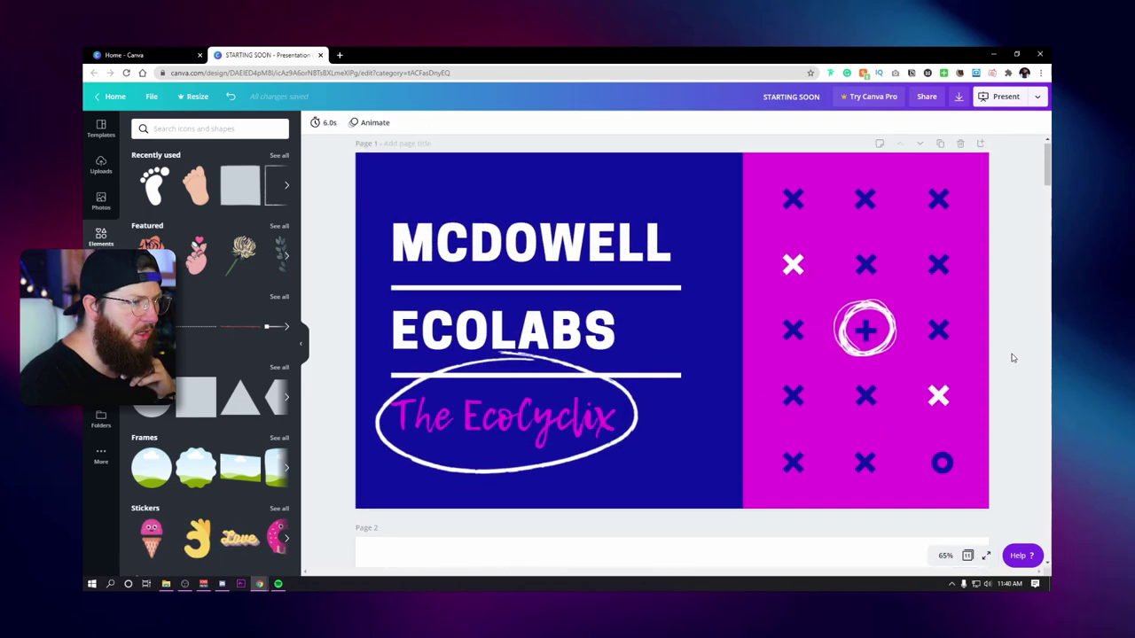
pyautogui.scroll(-1, 1013, 357)
pyautogui.scroll(1, 1014, 357)
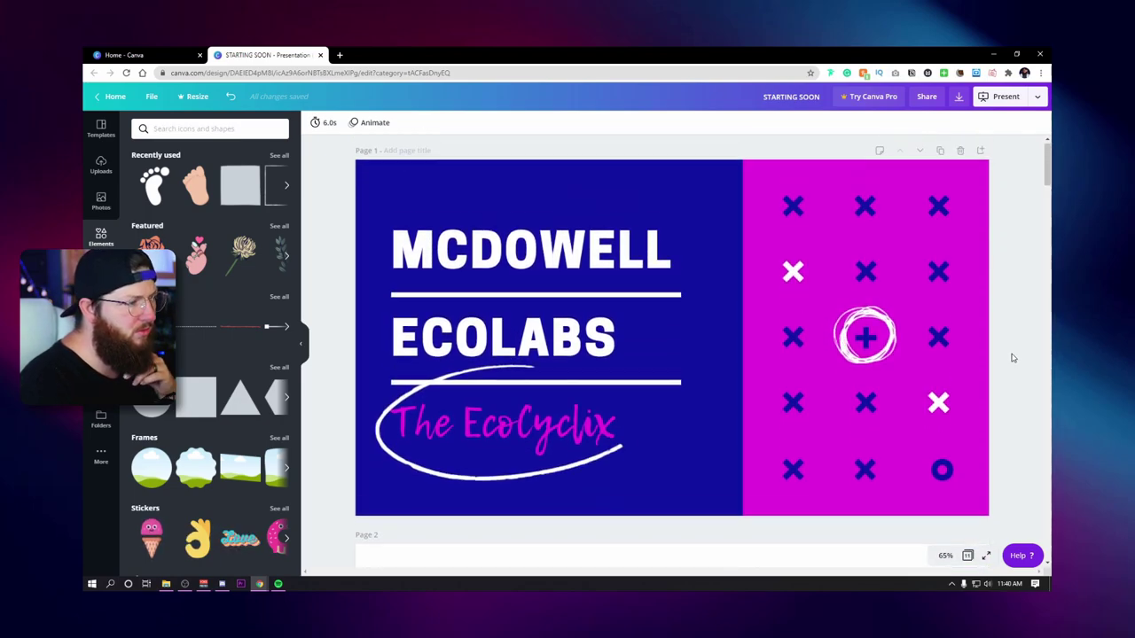
pyautogui.scroll(-3, 1013, 357)
pyautogui.scroll(-2, 1014, 358)
pyautogui.scroll(4, 1014, 355)
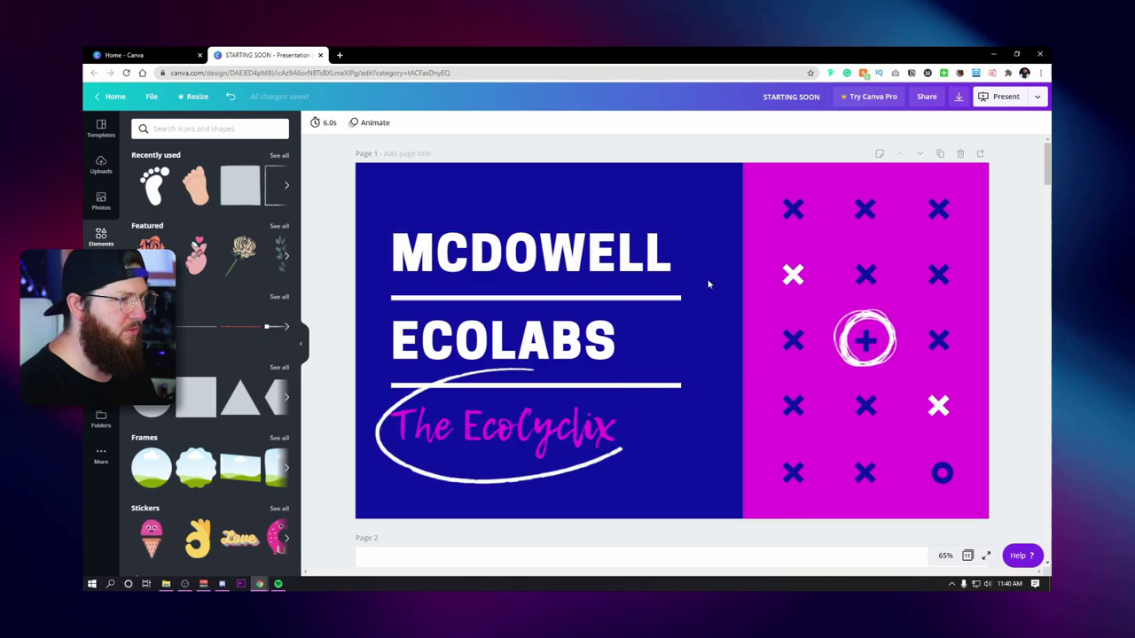
pyautogui.scroll(-4, 716, 294)
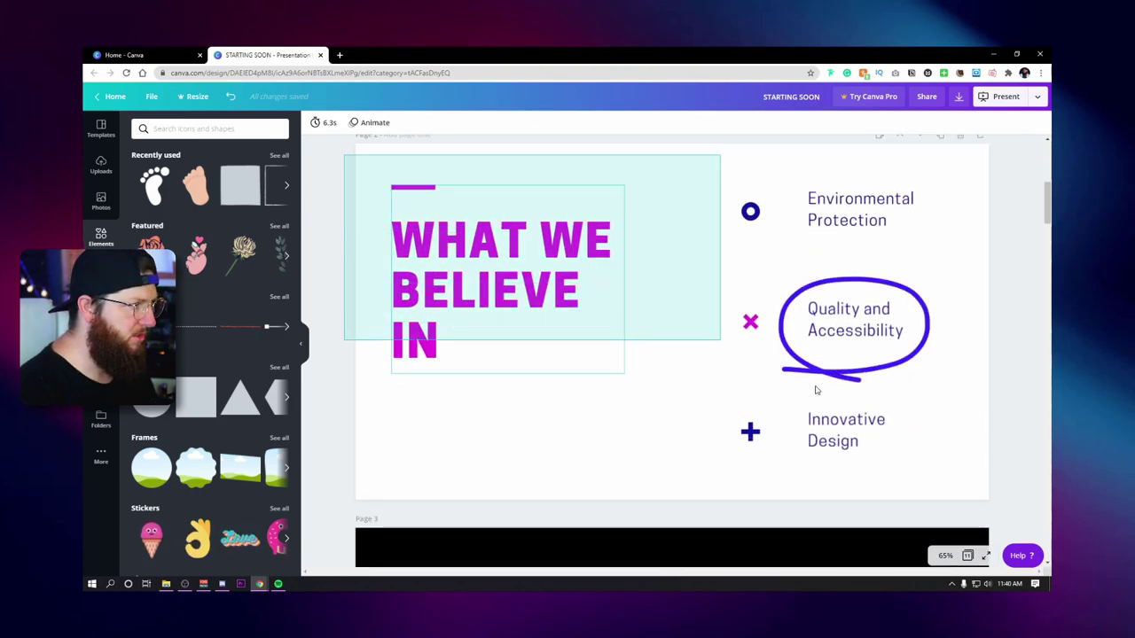
# Step: Delete everything on page 2 and add a square from Shapes
pyautogui.hotkey('ctrl', 'a')
pyautogui.press('Delete')
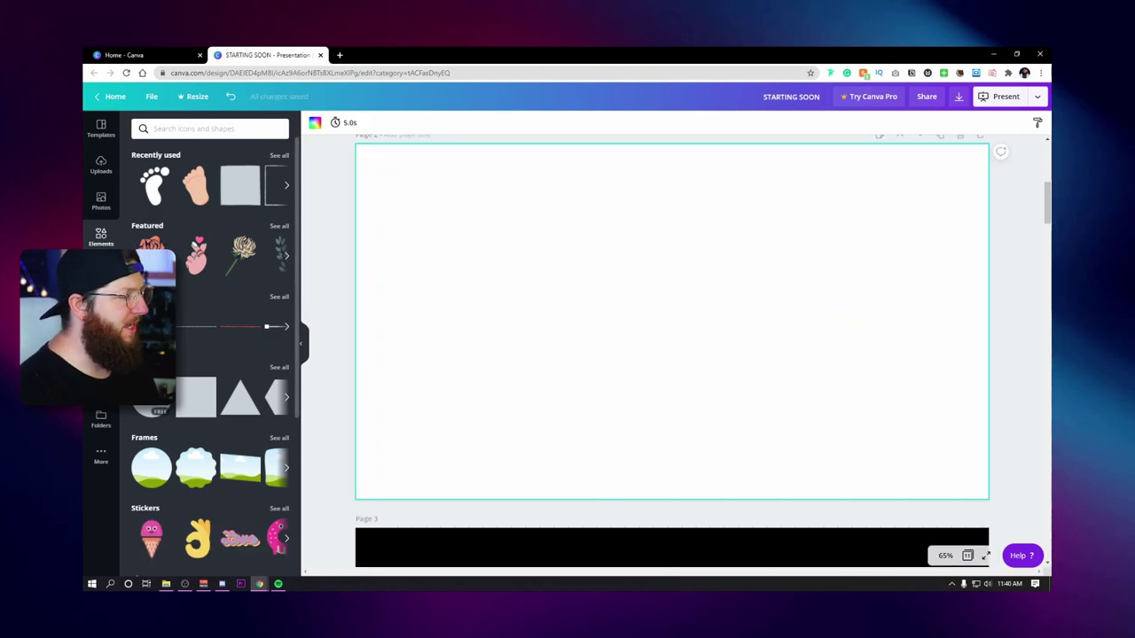
pyautogui.click(276, 367)
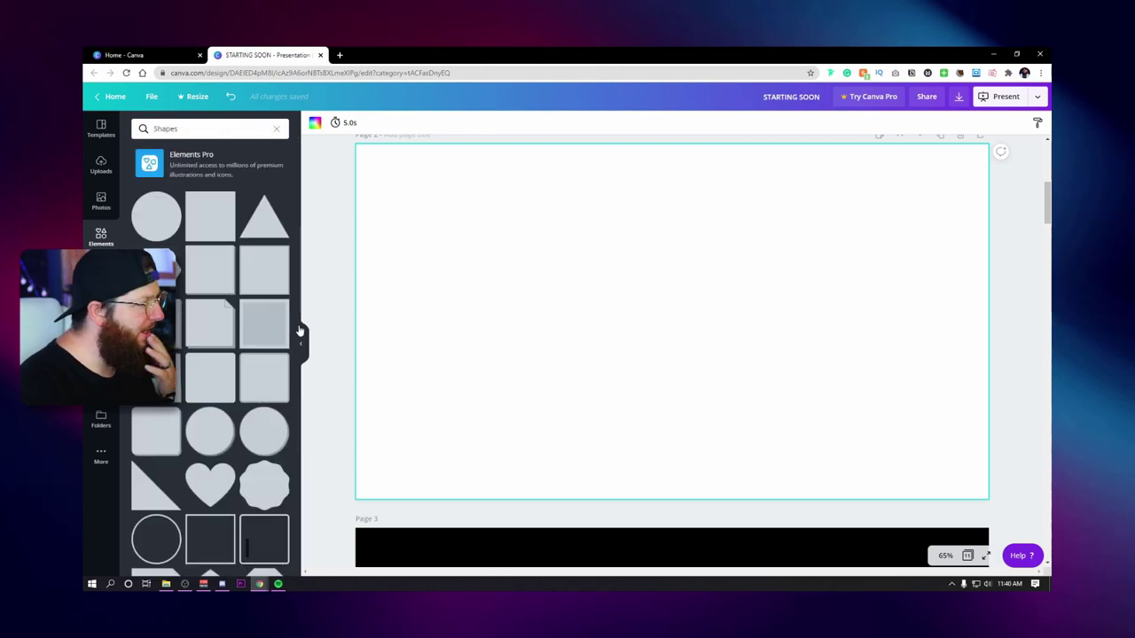
pyautogui.click(210, 215)
# Step: Stretch the trial square into a centred page-wide rectangle, then delete it
pyautogui.moveTo(613, 319); pyautogui.dragTo(531, 292)
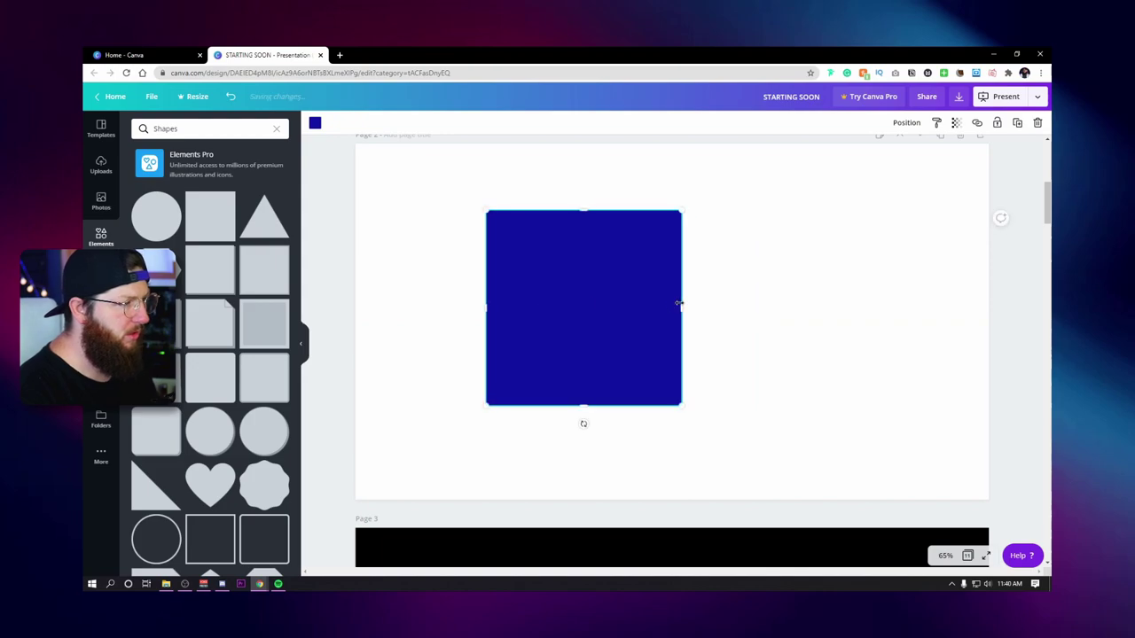
pyautogui.moveTo(691, 306); pyautogui.dragTo(680, 251)
pyautogui.moveTo(733, 340); pyautogui.dragTo(922, 484)
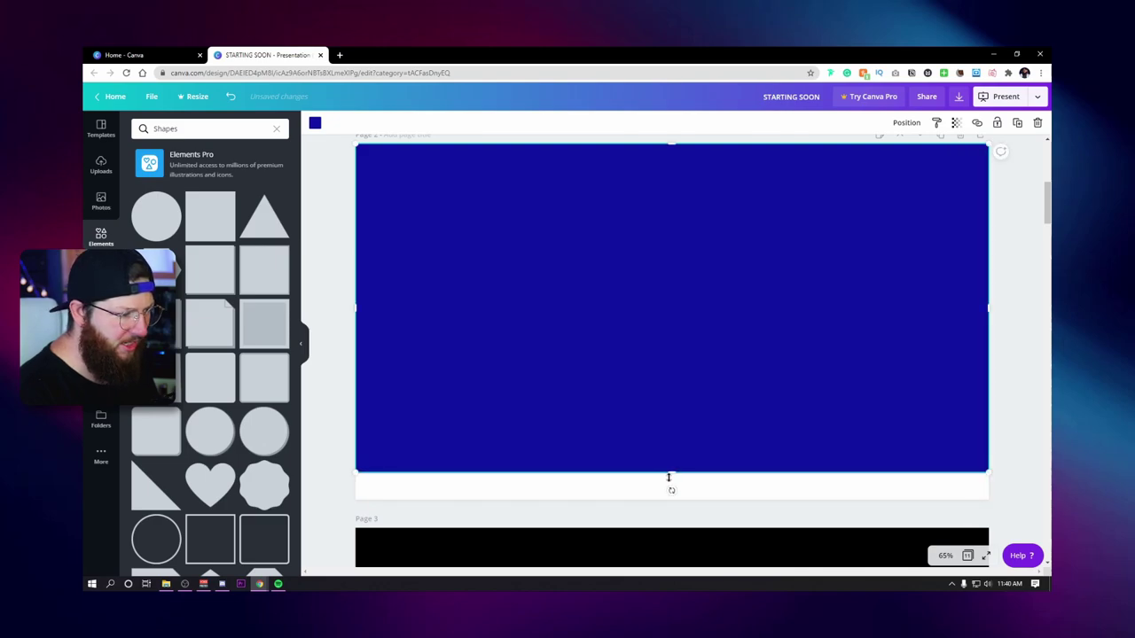
pyautogui.moveTo(671, 472); pyautogui.dragTo(678, 499)
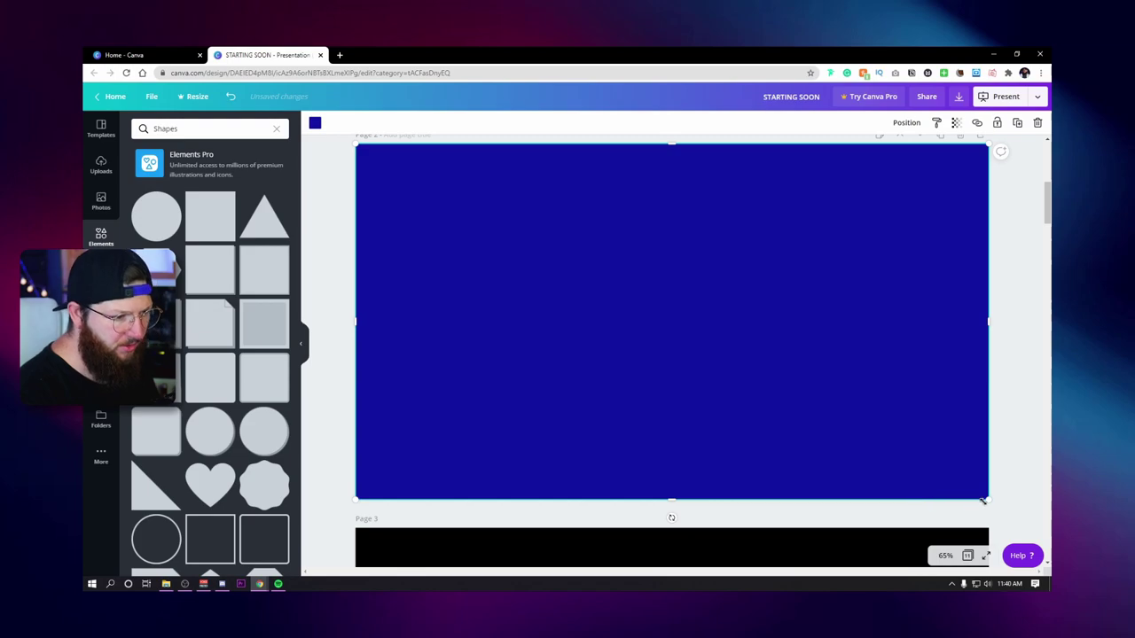
pyautogui.moveTo(981, 498); pyautogui.dragTo(860, 426)
pyautogui.moveTo(795, 375); pyautogui.dragTo(830, 373)
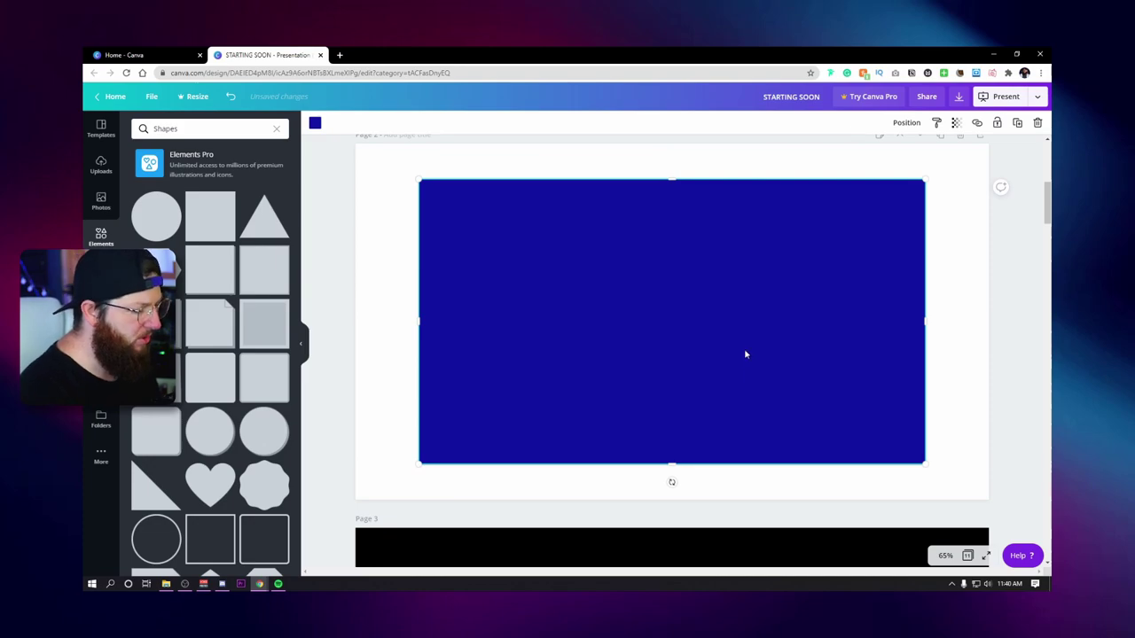
pyautogui.press('Delete')
pyautogui.scroll(-5, 233, 377)
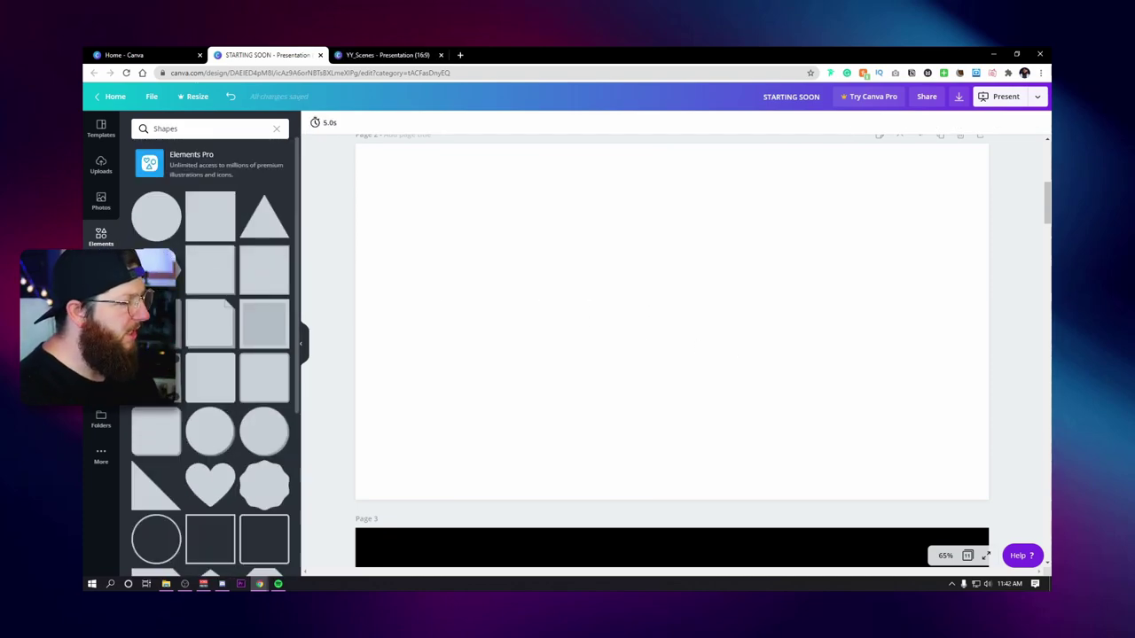
# Step: Paste the magenta-bordered blue square and size it to fill page 2, slightly inset and centred
pyautogui.hotkey('ctrl', 'v')
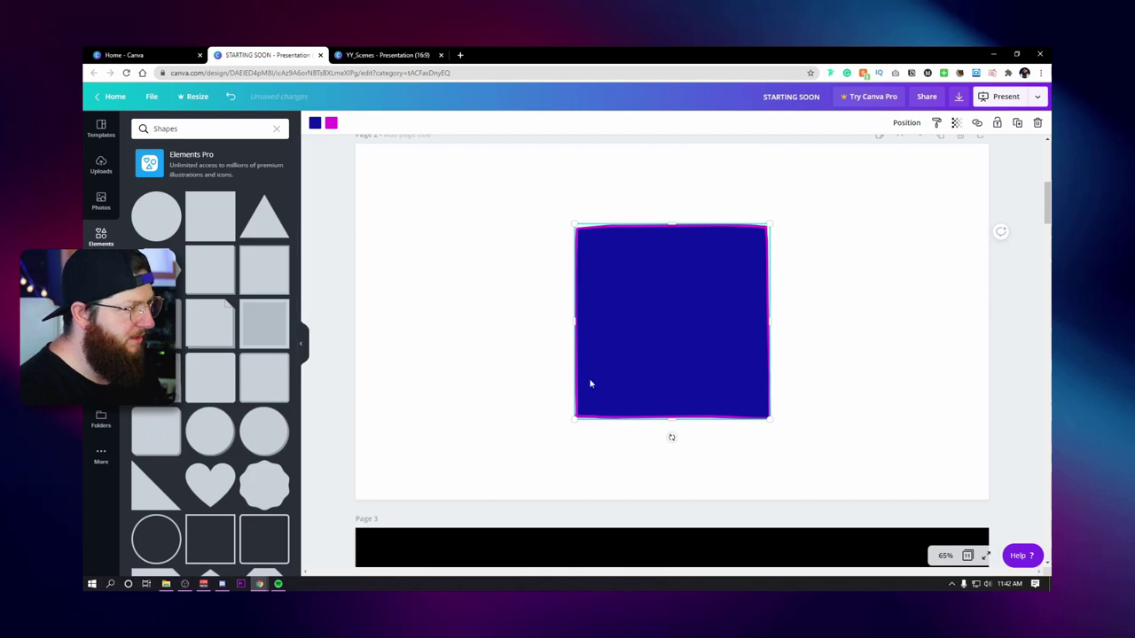
pyautogui.moveTo(648, 293); pyautogui.dragTo(445, 230)
pyautogui.moveTo(573, 361); pyautogui.dragTo(699, 434)
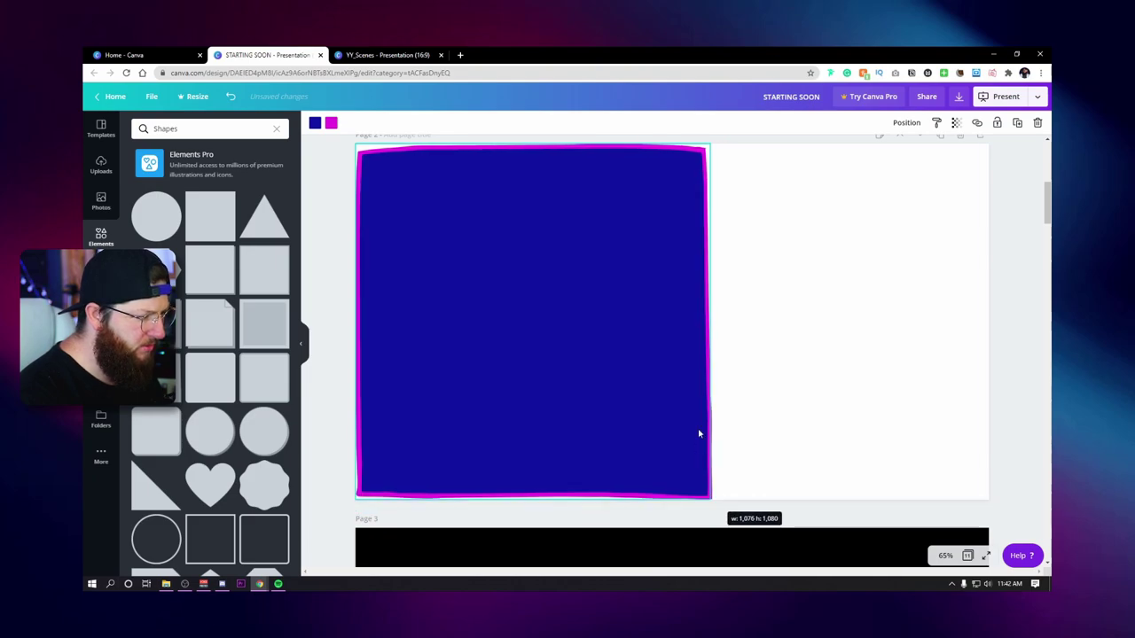
pyautogui.moveTo(711, 318); pyautogui.dragTo(987, 325)
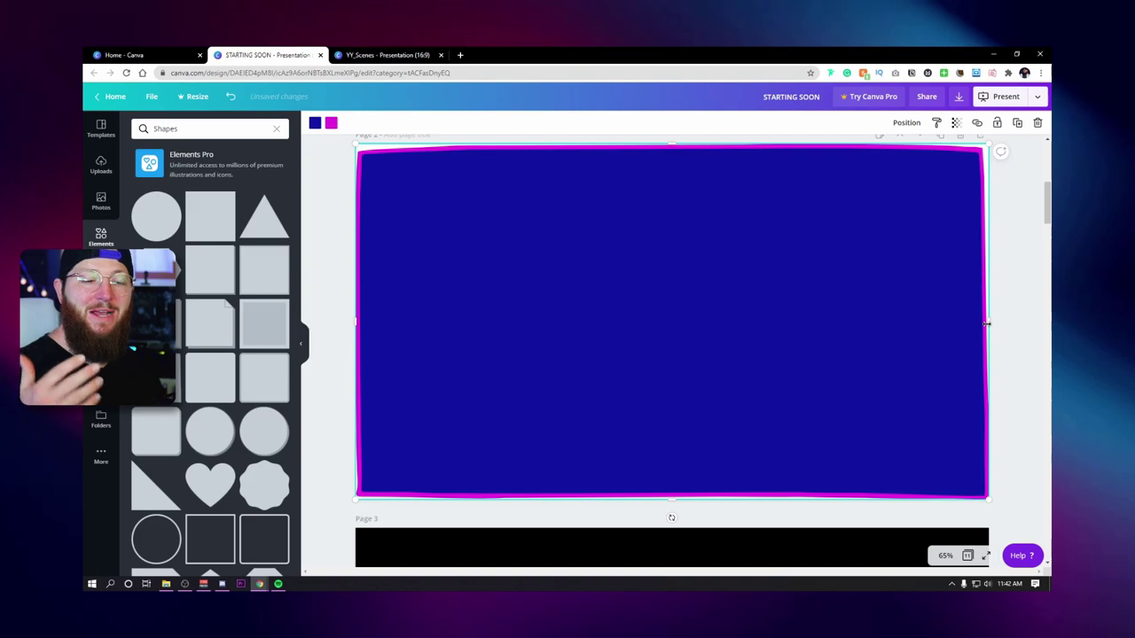
pyautogui.moveTo(987, 501); pyautogui.dragTo(846, 445)
pyautogui.moveTo(788, 369); pyautogui.dragTo(842, 402)
pyautogui.click(977, 415)
pyautogui.click(874, 340)
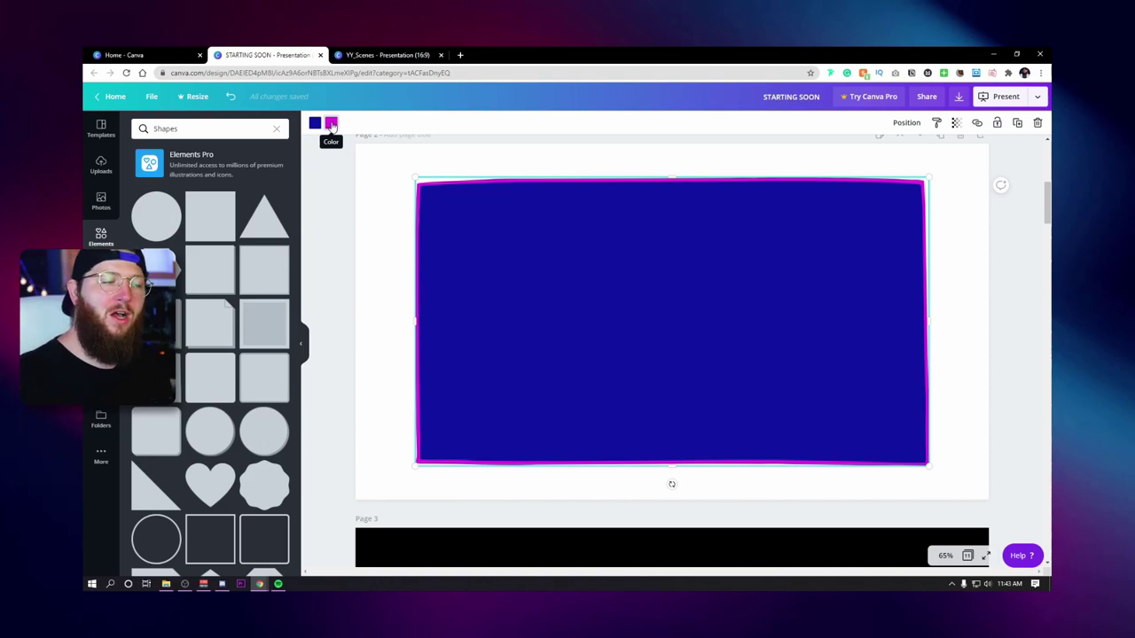
pyautogui.click(1037, 97)
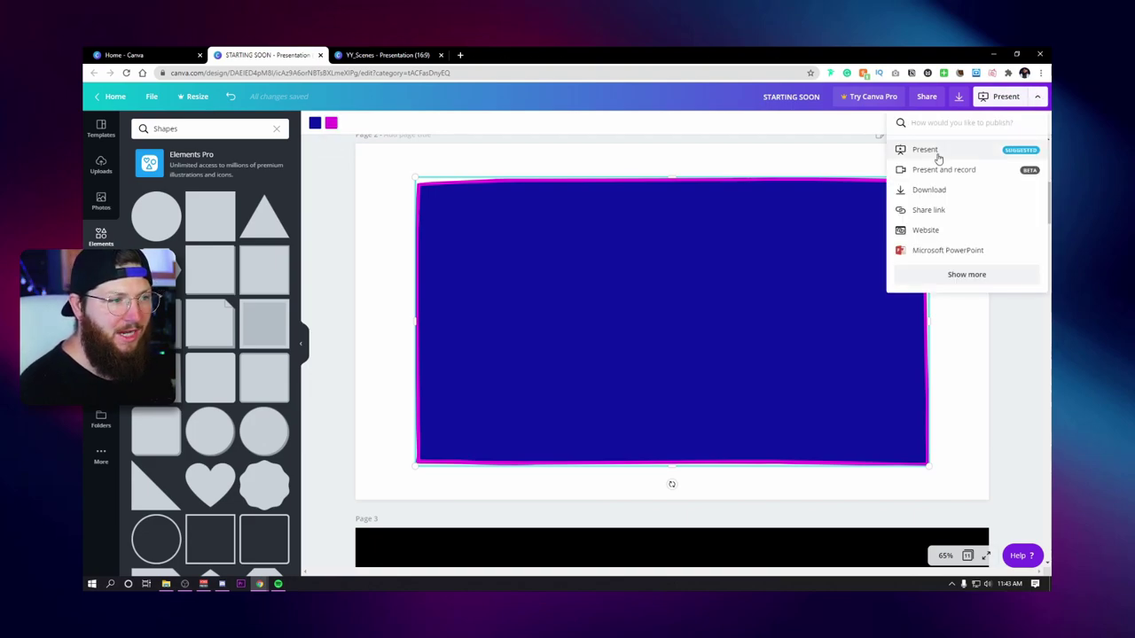
pyautogui.click(940, 194)
pyautogui.click(939, 172)
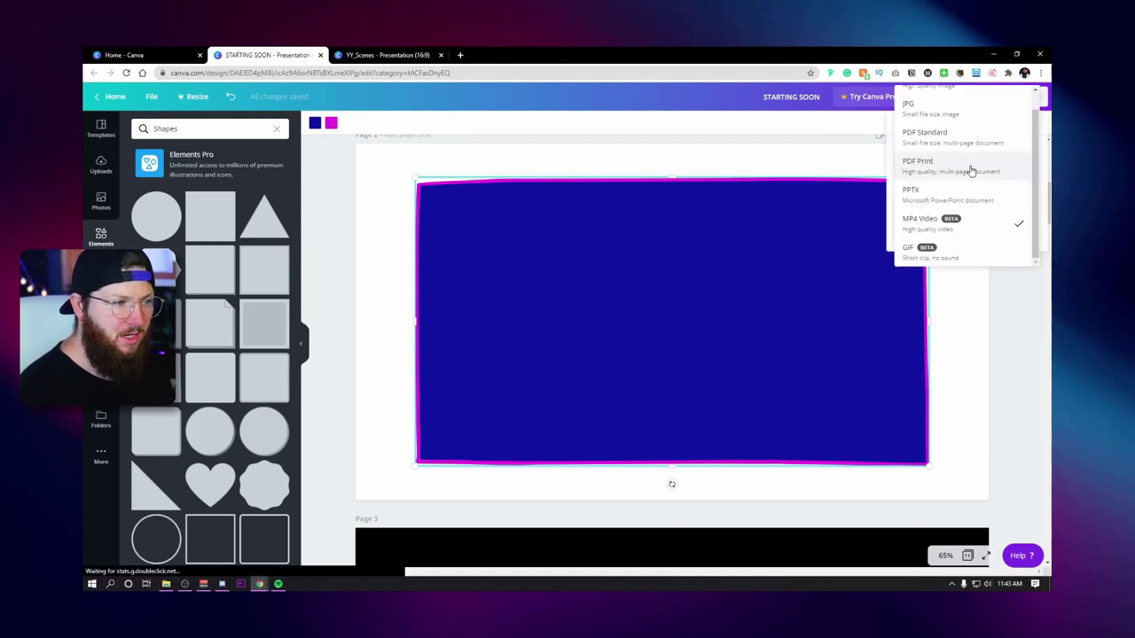
pyautogui.scroll(-1, 940, 140)
pyautogui.scroll(1, 940, 133)
pyautogui.click(941, 108)
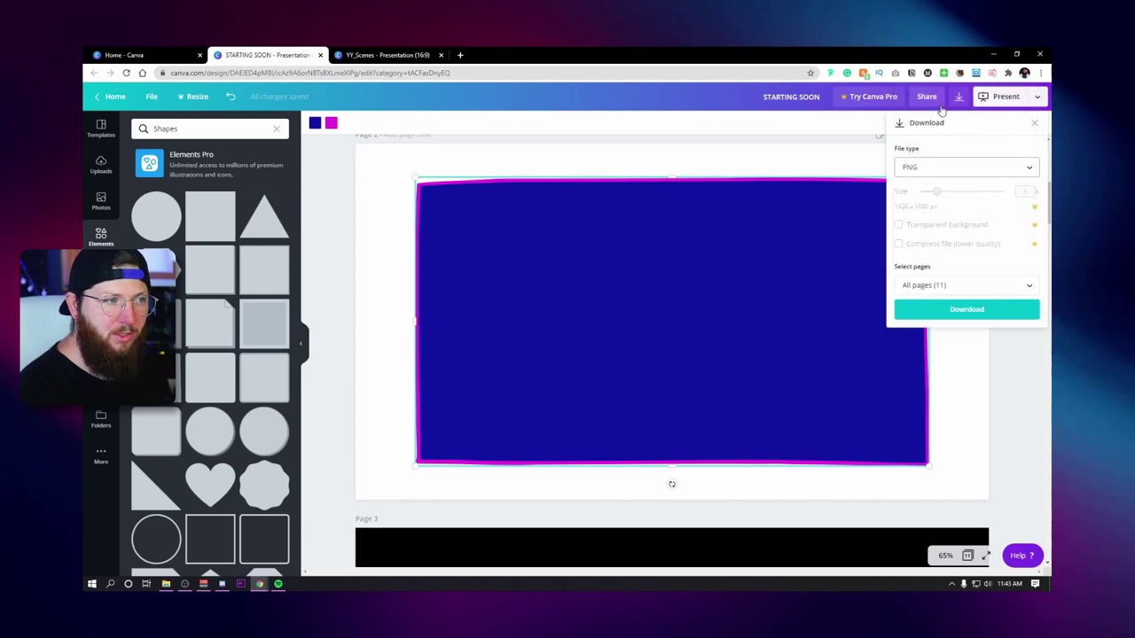
pyautogui.click(1000, 367)
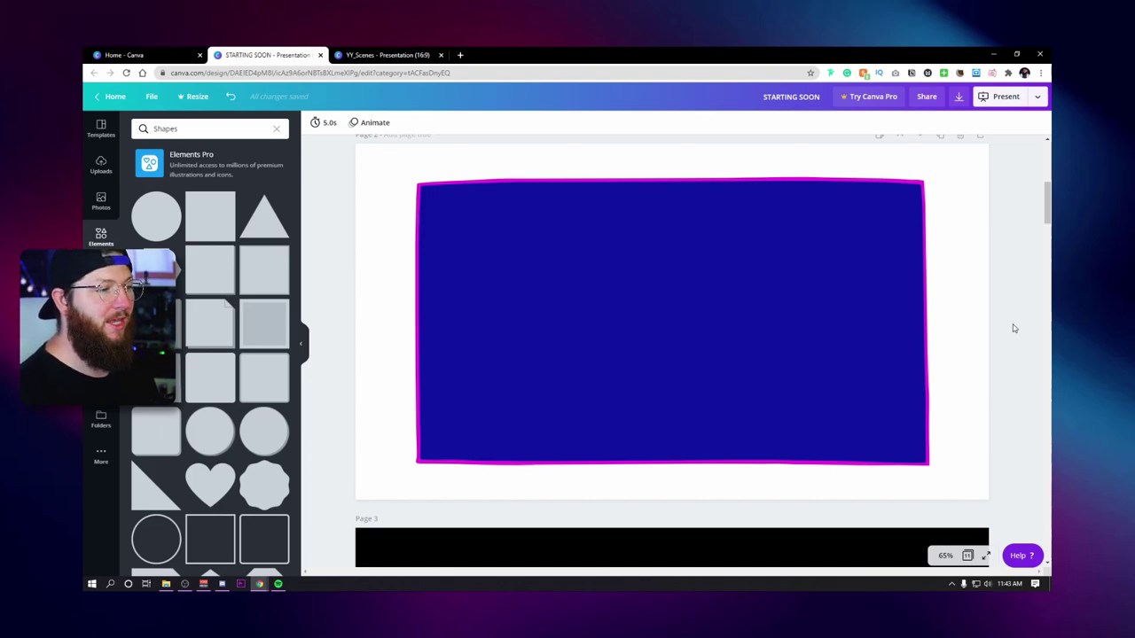
# Step: Give the rectangle a red border and a bright green fill
pyautogui.click(743, 322)
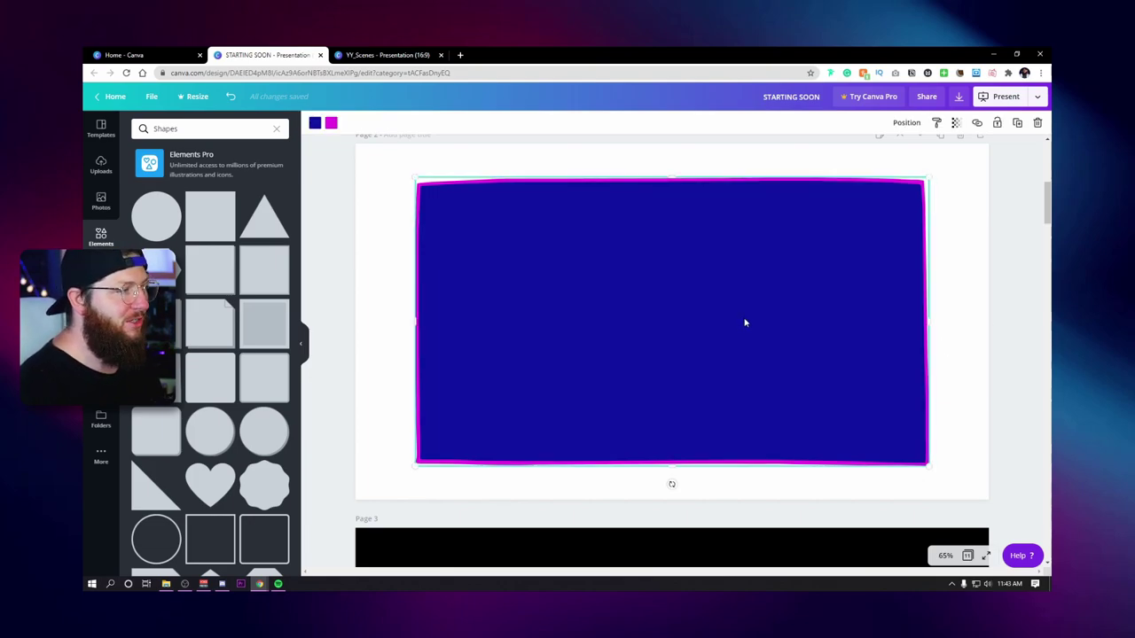
pyautogui.click(332, 124)
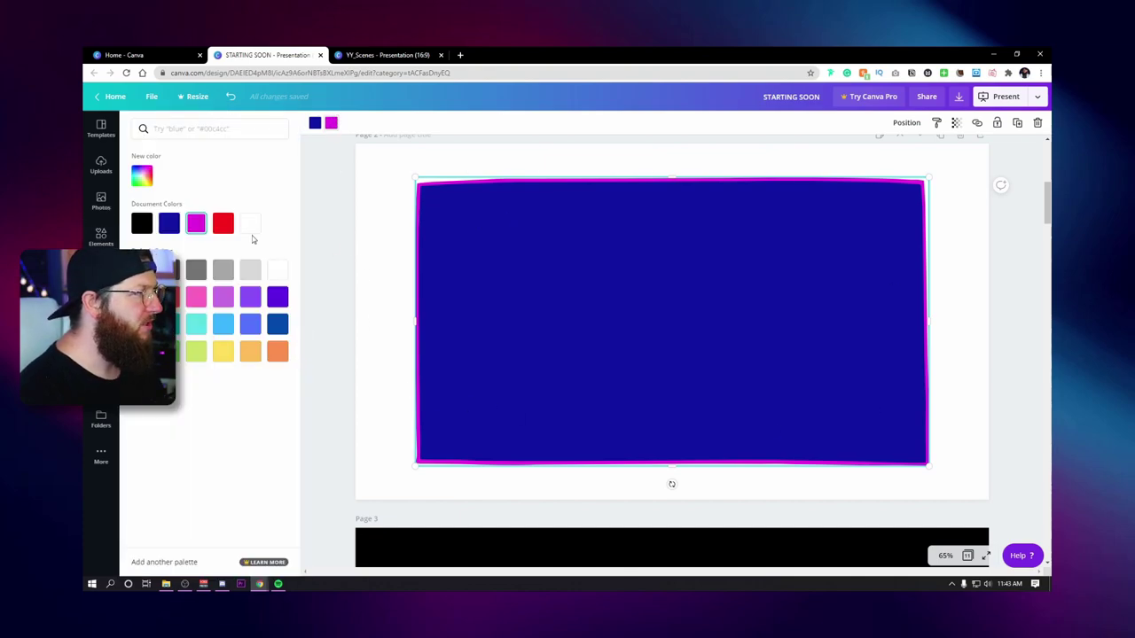
pyautogui.click(223, 225)
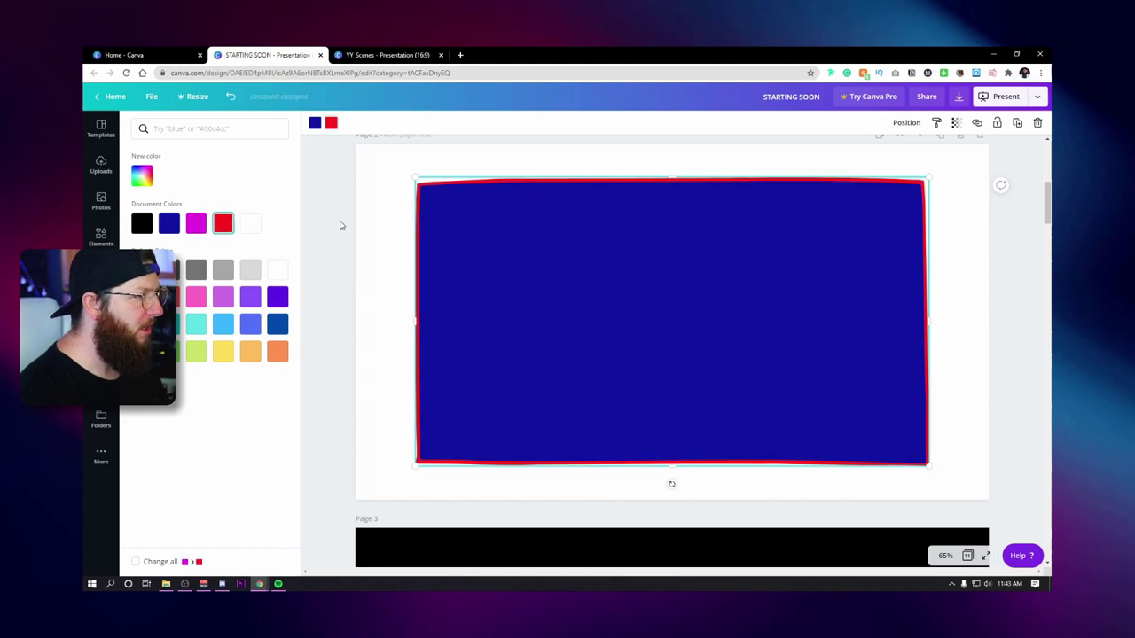
pyautogui.press('Escape')
pyautogui.click(316, 124)
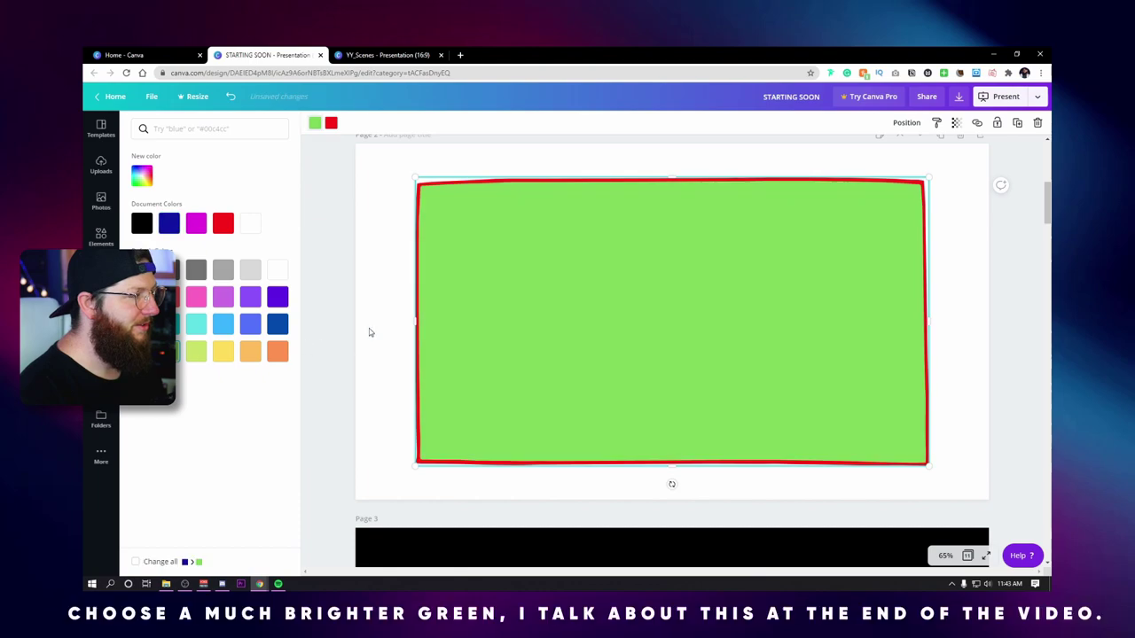
pyautogui.press('Escape')
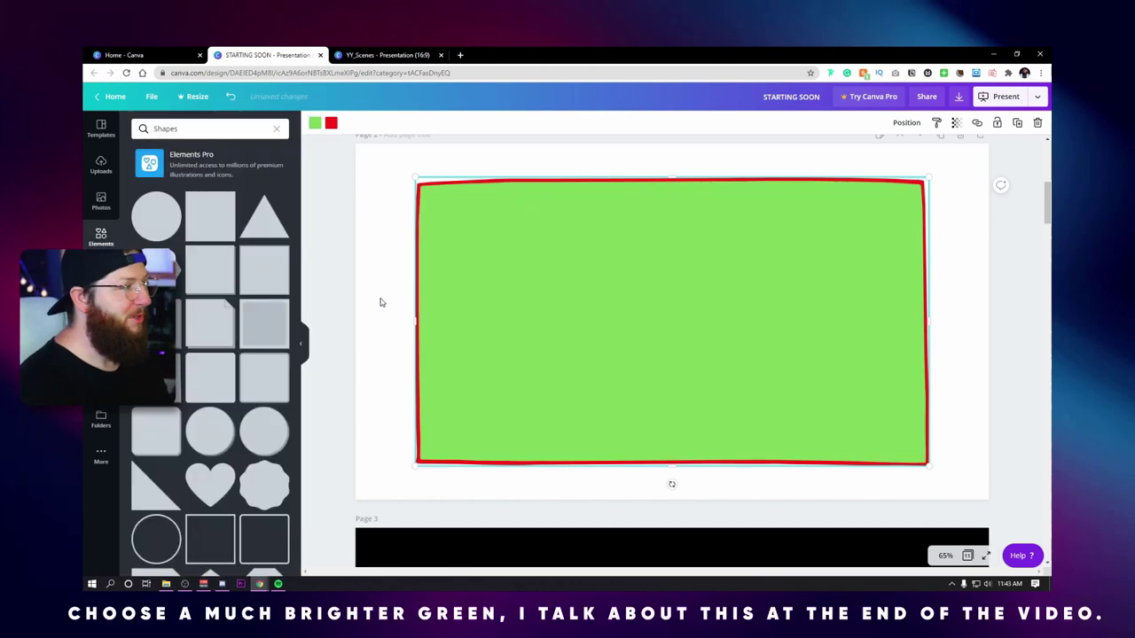
# Step: Set page 2's background colour to green
pyautogui.click(372, 283)
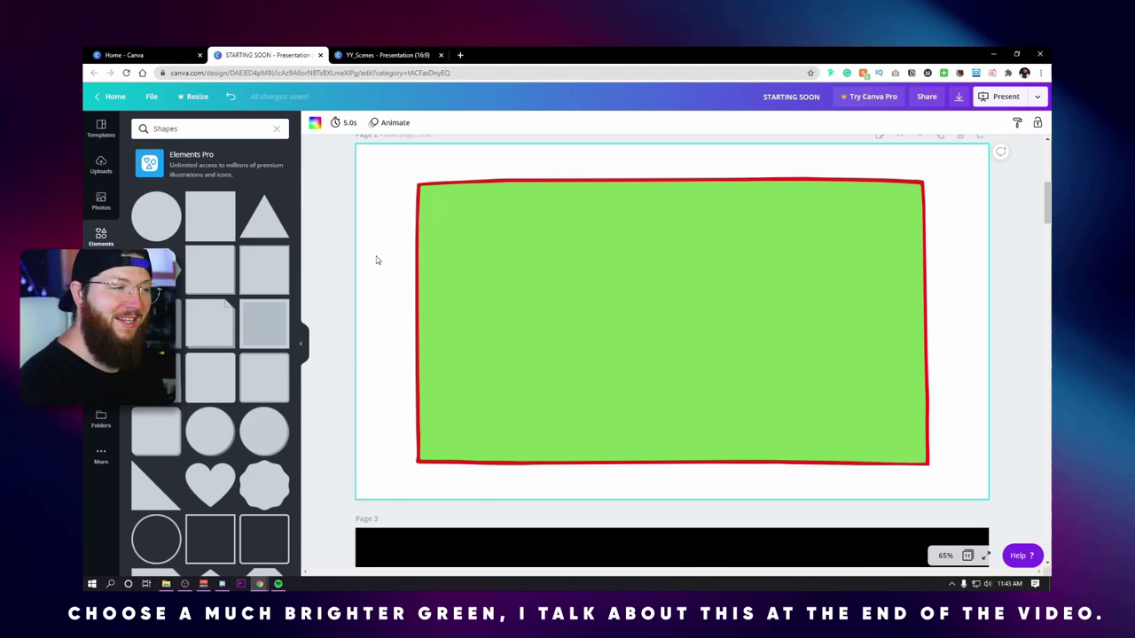
pyautogui.click(315, 124)
pyautogui.click(197, 224)
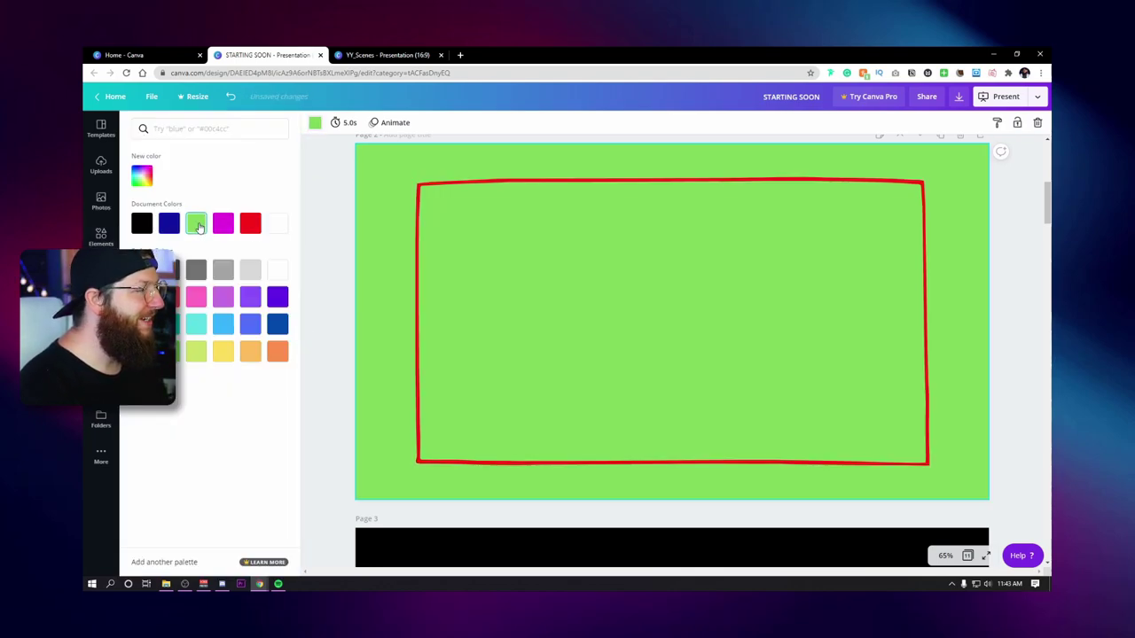
pyautogui.click(326, 223)
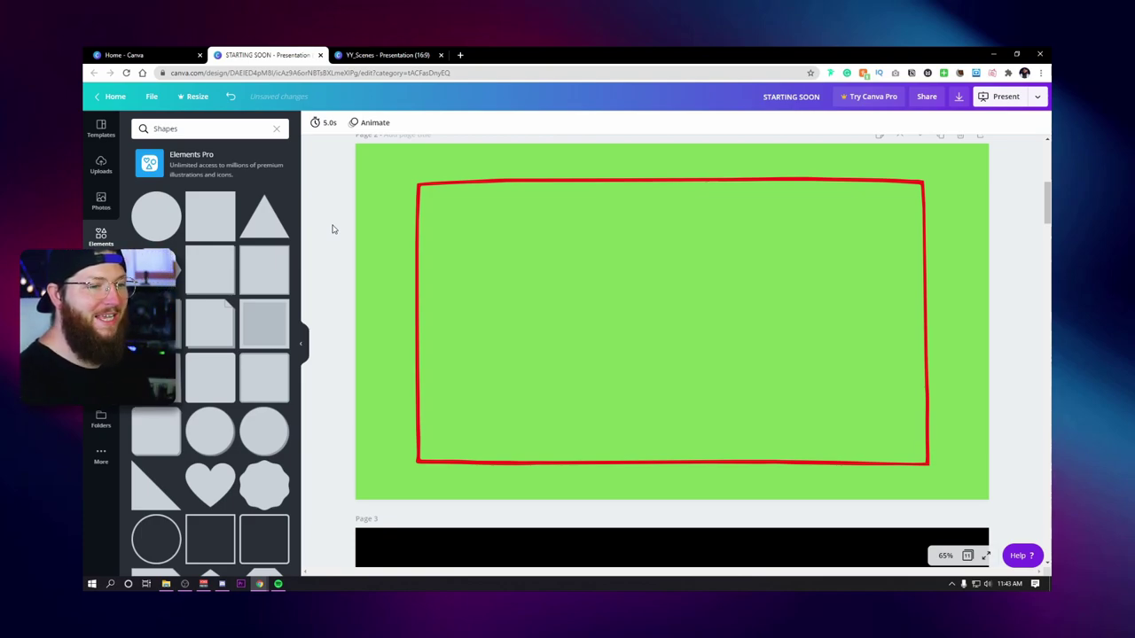
# Step: Place the uploaded Youthful Yeti logo, shrunk, on the frame's top-left corner
pyautogui.click(469, 251)
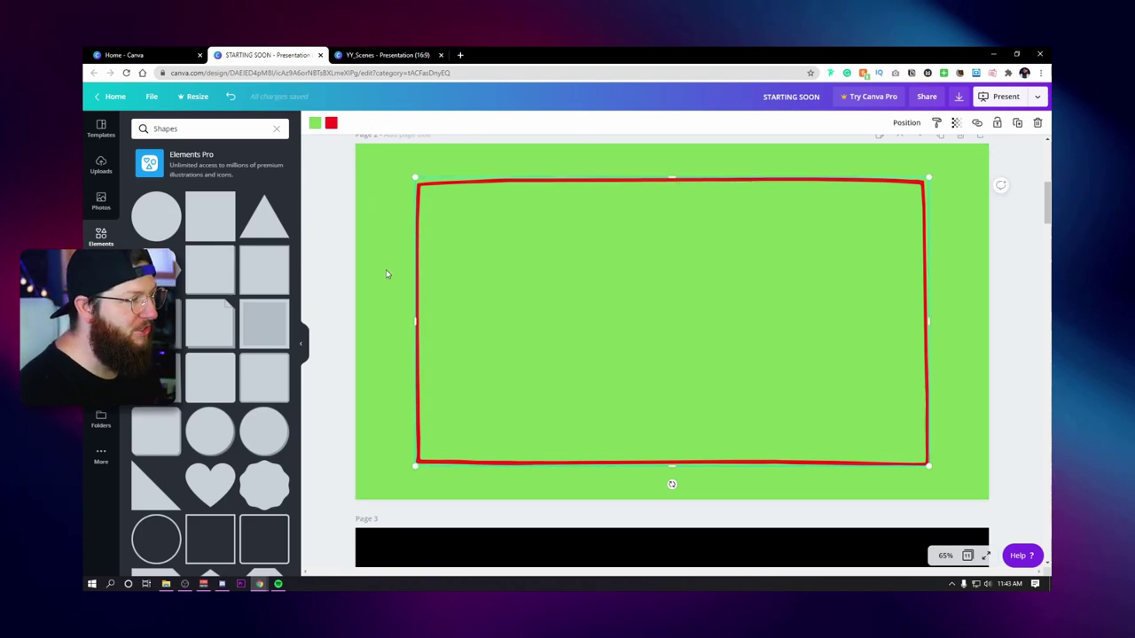
pyautogui.click(333, 263)
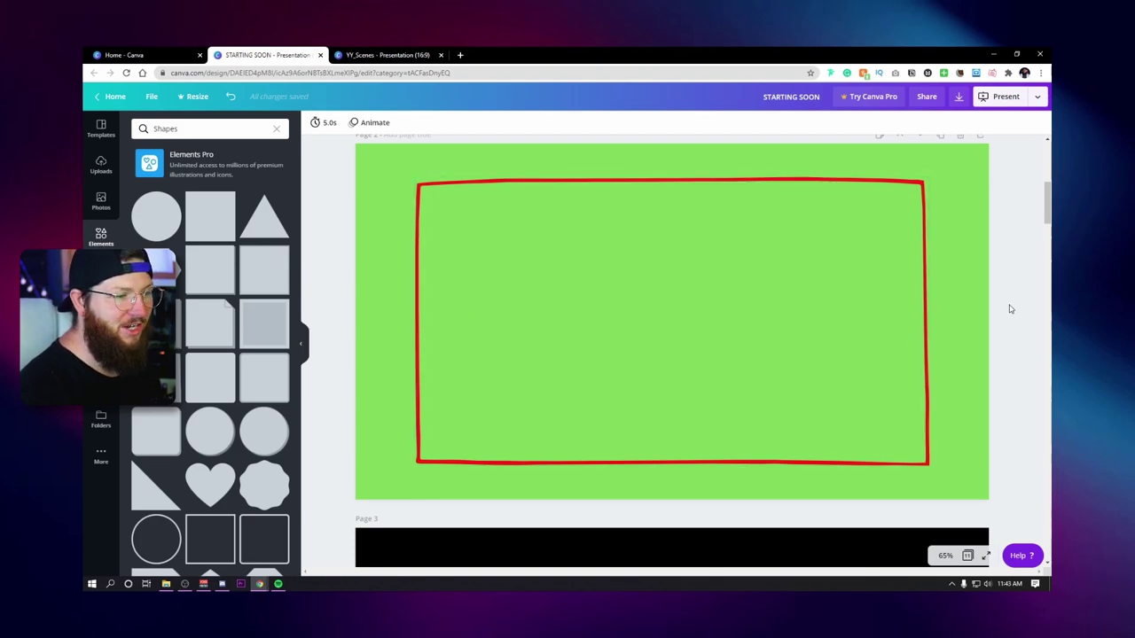
pyautogui.moveTo(872, 233); pyautogui.dragTo(869, 245)
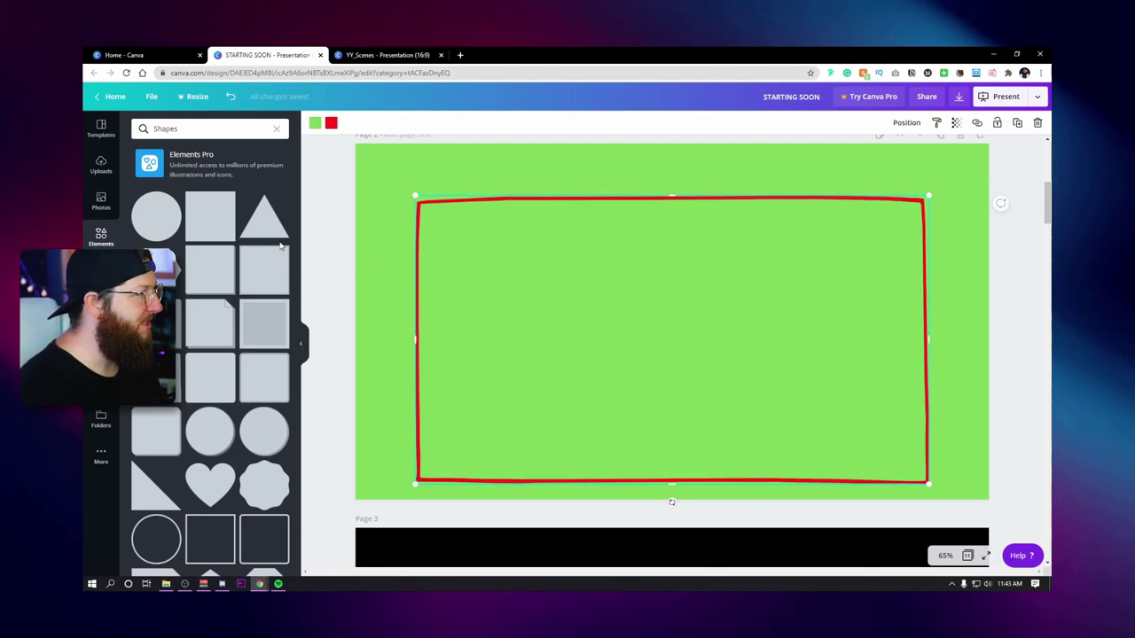
pyautogui.click(101, 166)
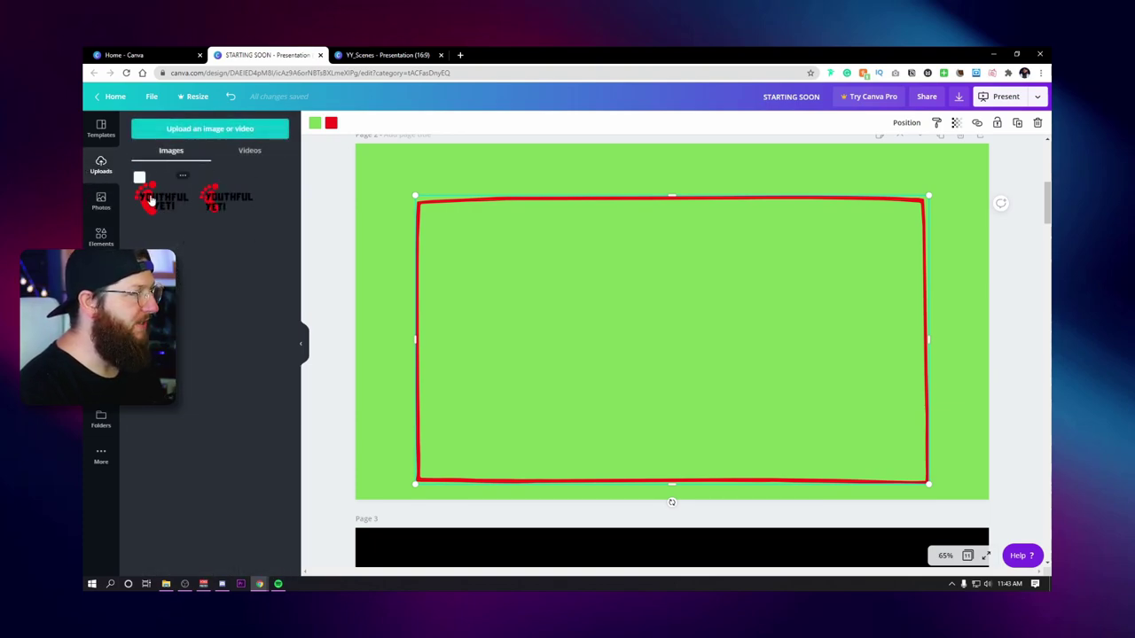
pyautogui.click(151, 201)
pyautogui.moveTo(775, 423); pyautogui.dragTo(470, 190)
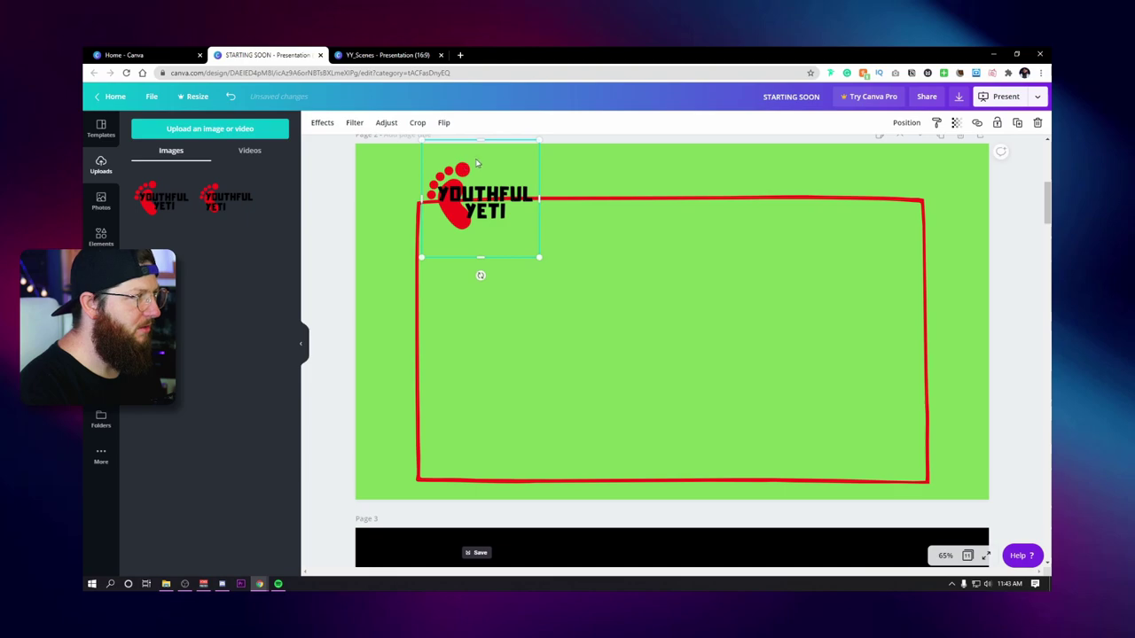
pyautogui.click(364, 174)
# Step: Change the frame outline colour from red to white
pyautogui.click(613, 262)
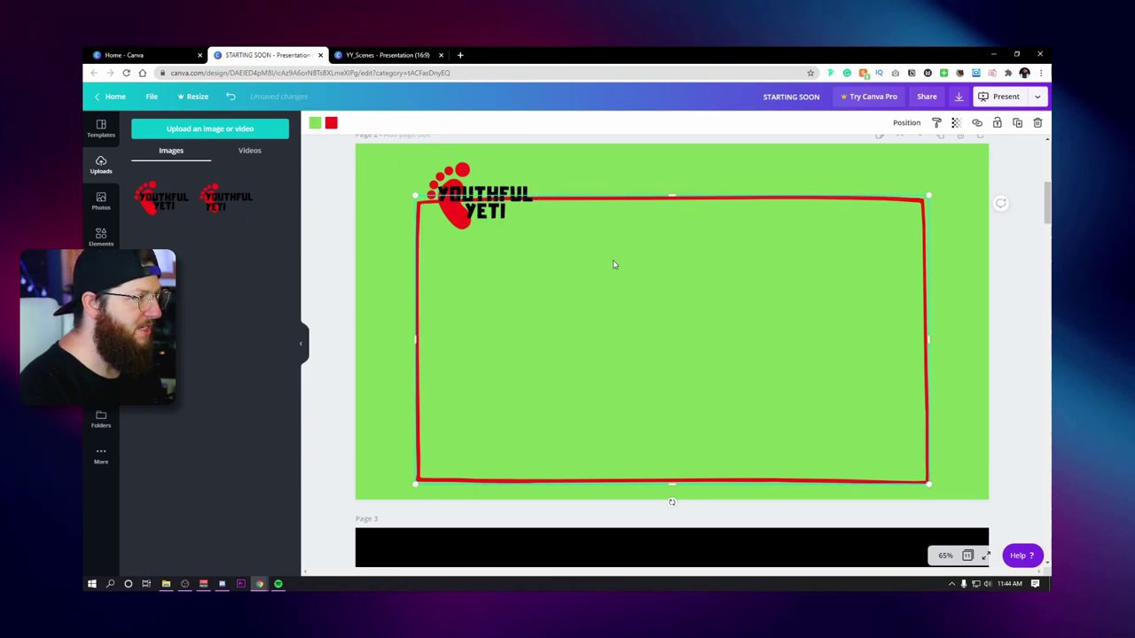
pyautogui.click(335, 123)
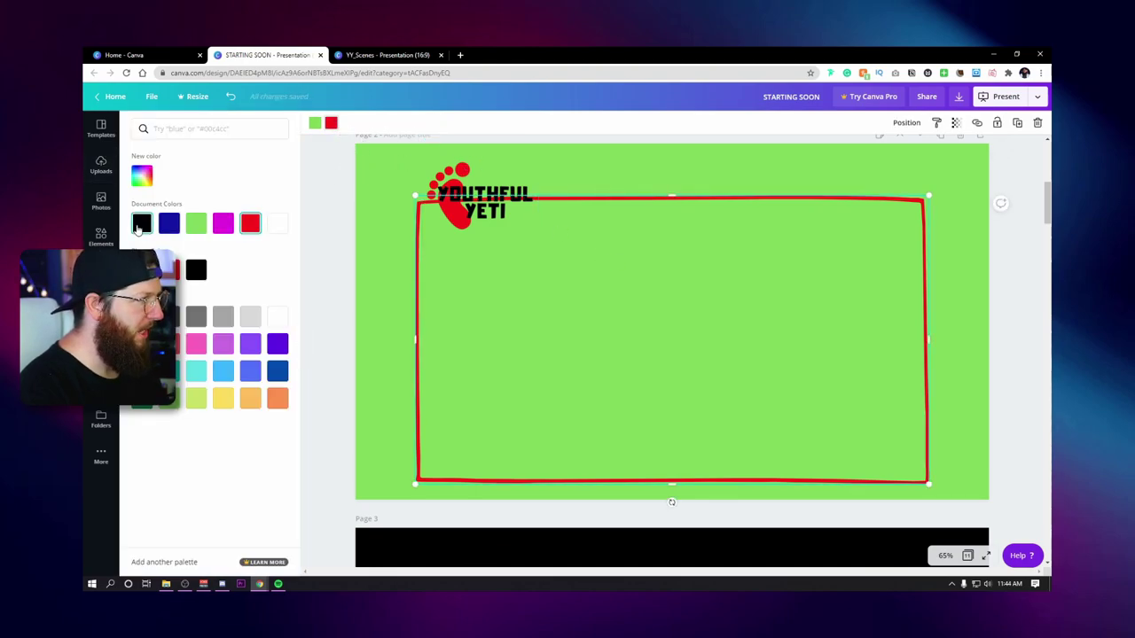
pyautogui.click(278, 223)
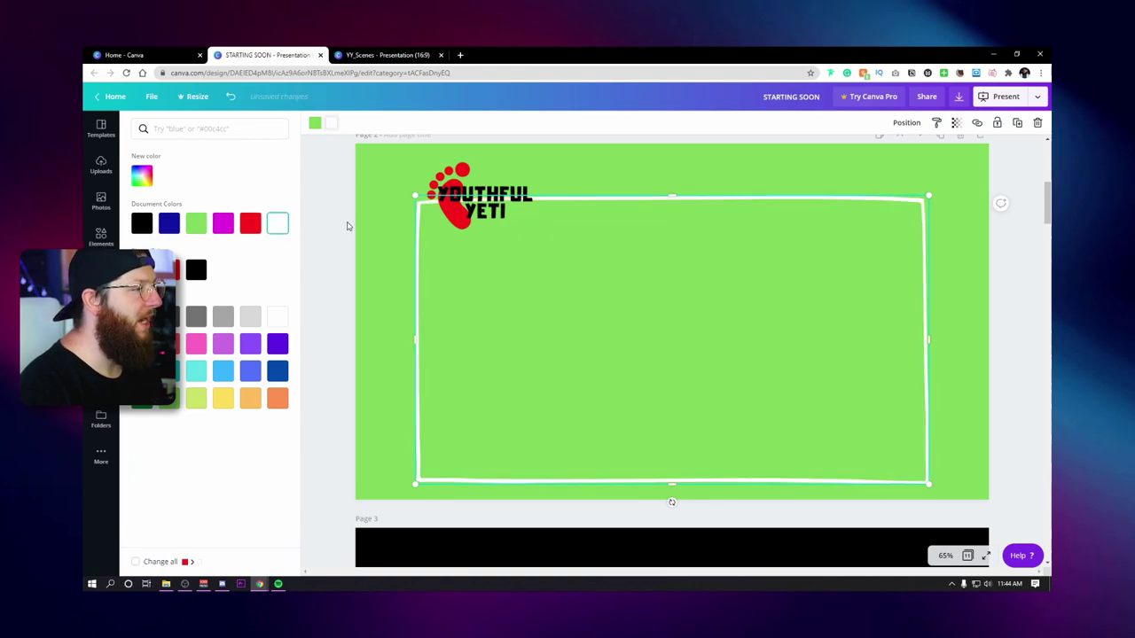
pyautogui.click(482, 256)
pyautogui.click(1016, 299)
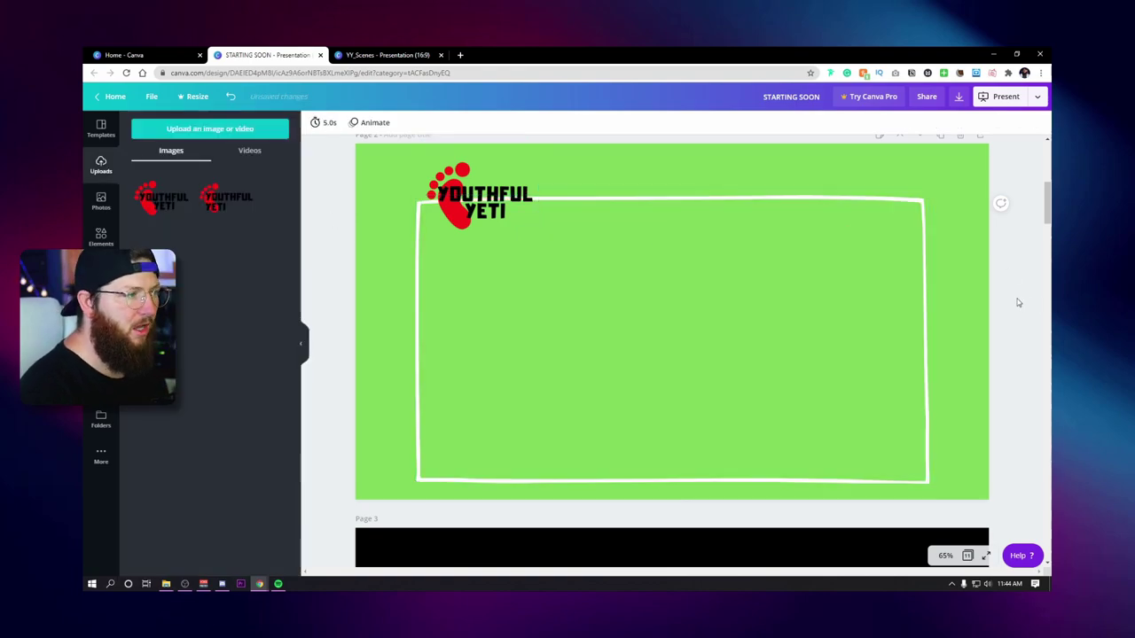
# Step: Copy the scribble behind STARTING SOON and paste it onto the green slide
pyautogui.scroll(-5, 406, 336)
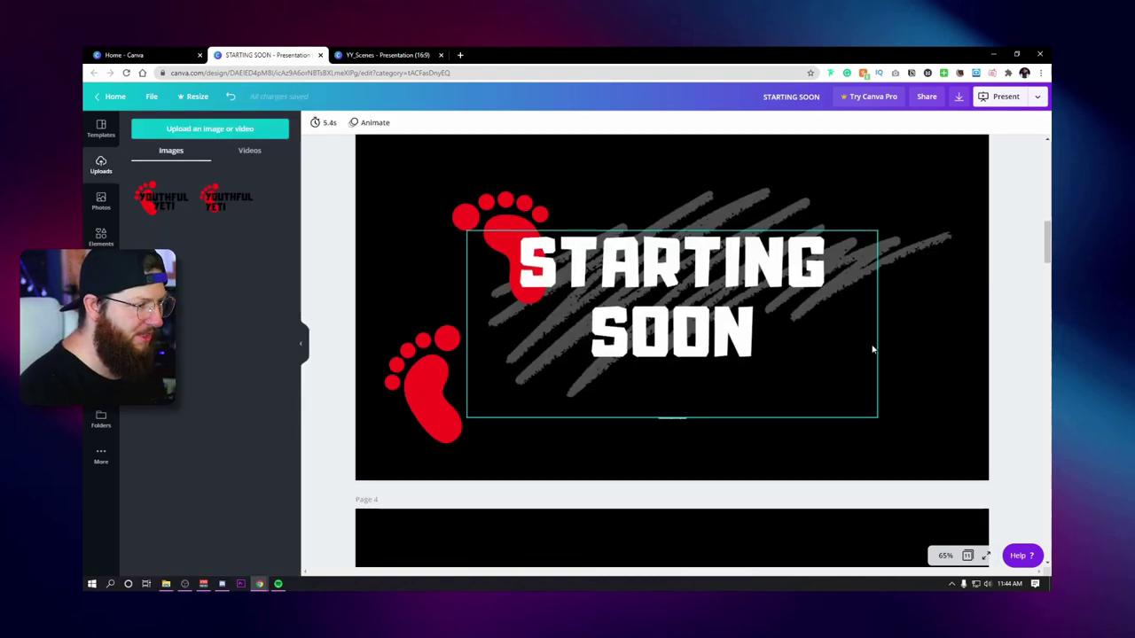
pyautogui.click(915, 249)
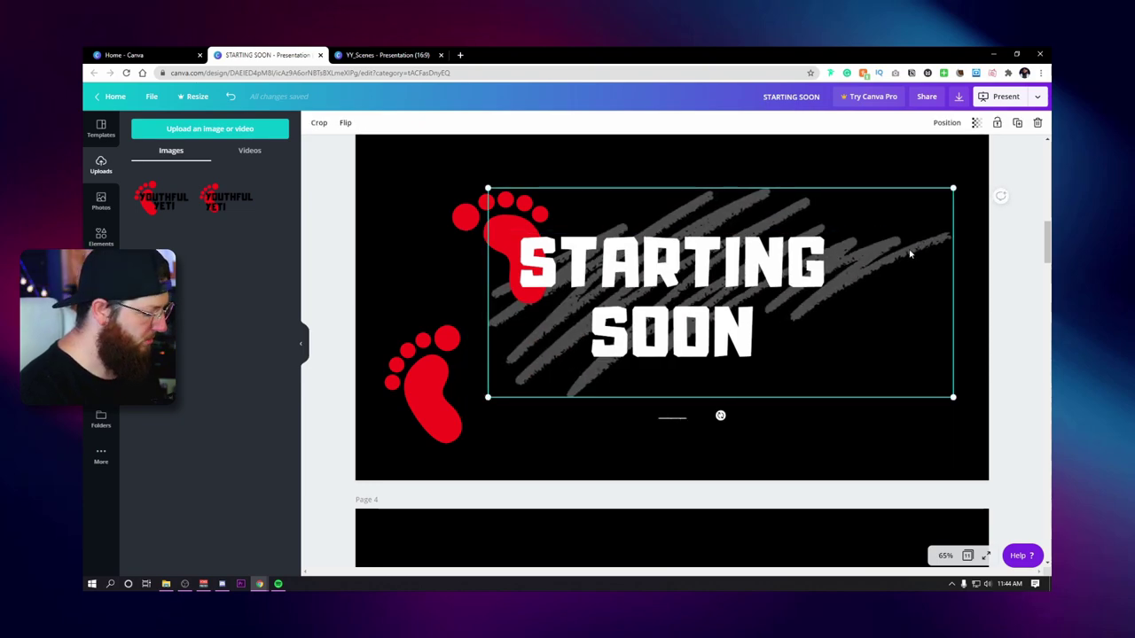
pyautogui.scroll(5, 599, 212)
pyautogui.scroll(-1, 600, 253)
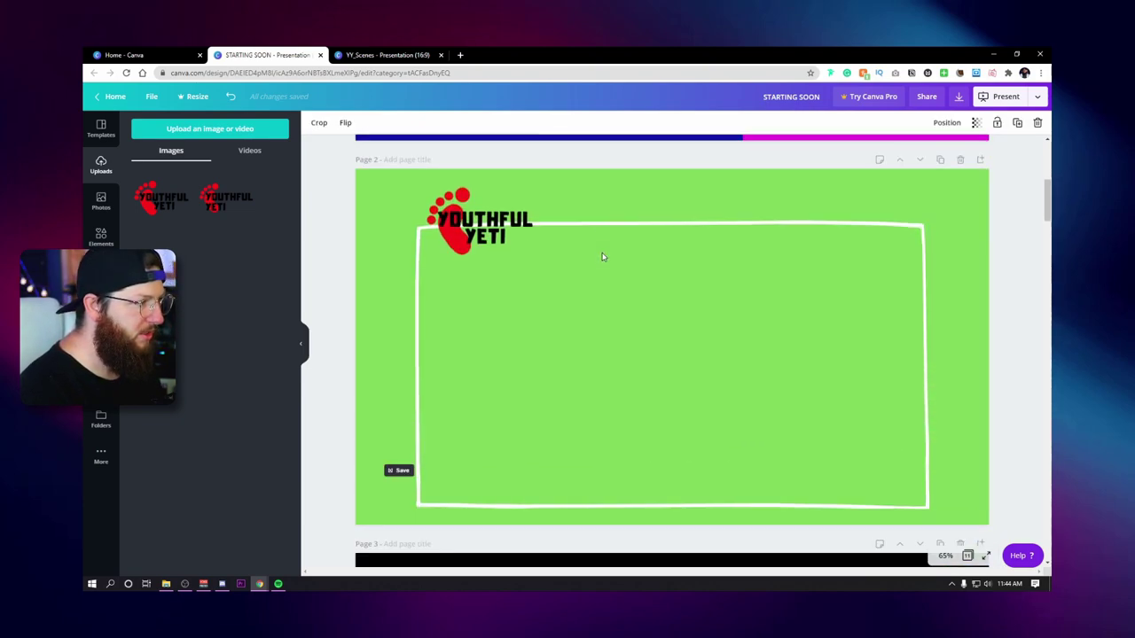
pyautogui.click(596, 286)
pyautogui.hotkey('ctrl', 'v')
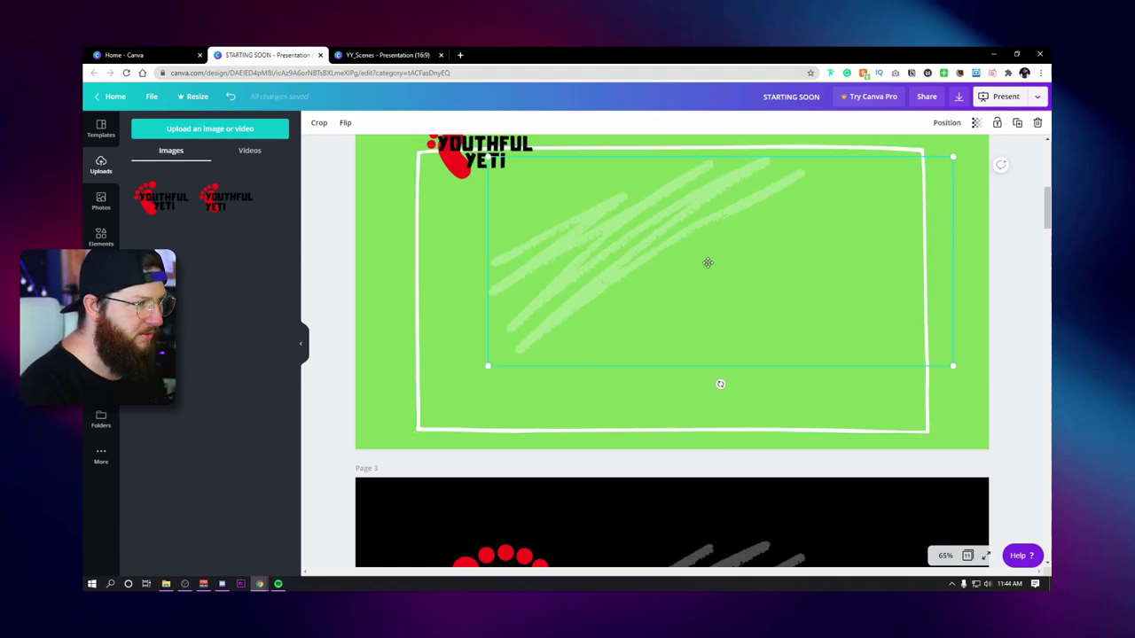
# Step: Shrink the scribble over the Youthful Yeti logo and adjust its transparency
pyautogui.moveTo(881, 393); pyautogui.dragTo(634, 296)
pyautogui.scroll(2, 611, 287)
pyautogui.moveTo(625, 431); pyautogui.dragTo(550, 395)
pyautogui.moveTo(503, 362); pyautogui.dragTo(512, 295)
pyautogui.click(975, 122)
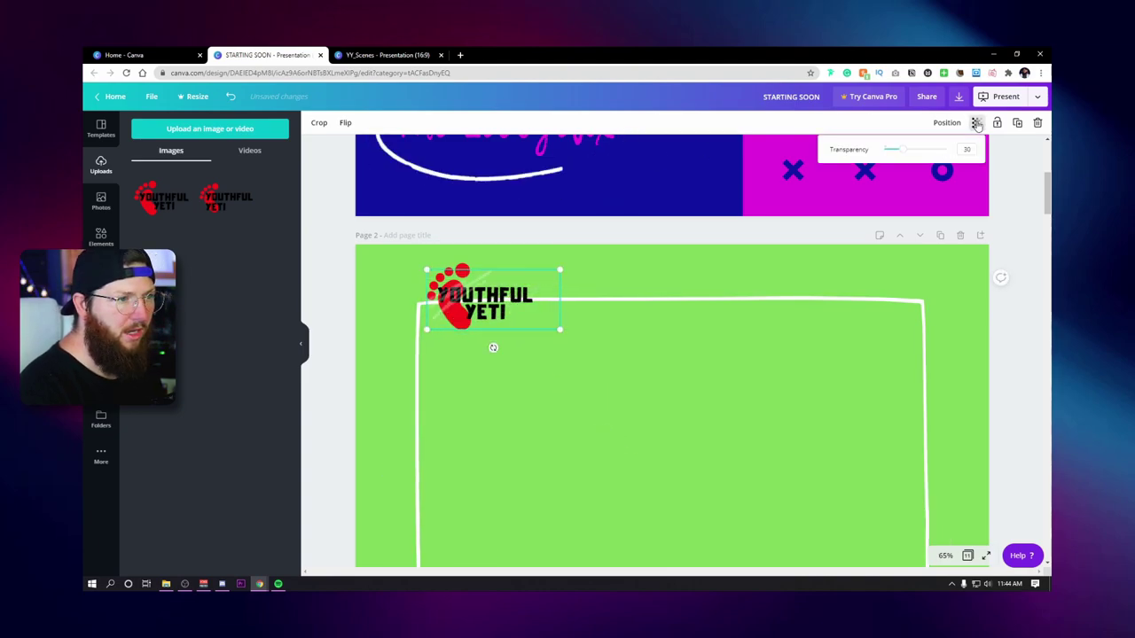
pyautogui.click(947, 123)
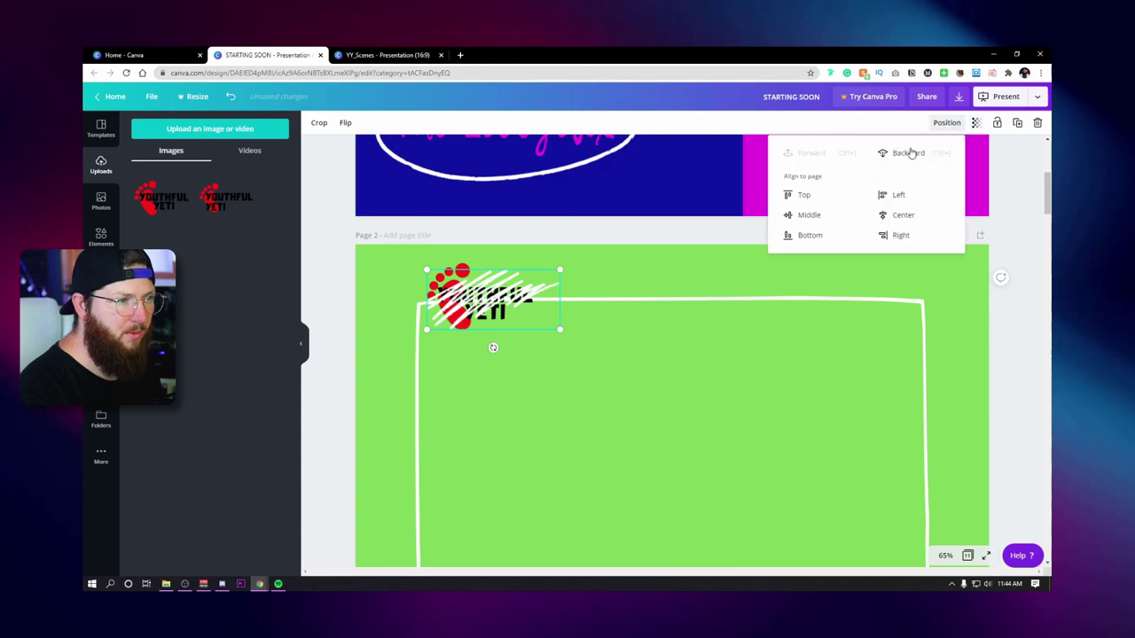
pyautogui.click(1032, 317)
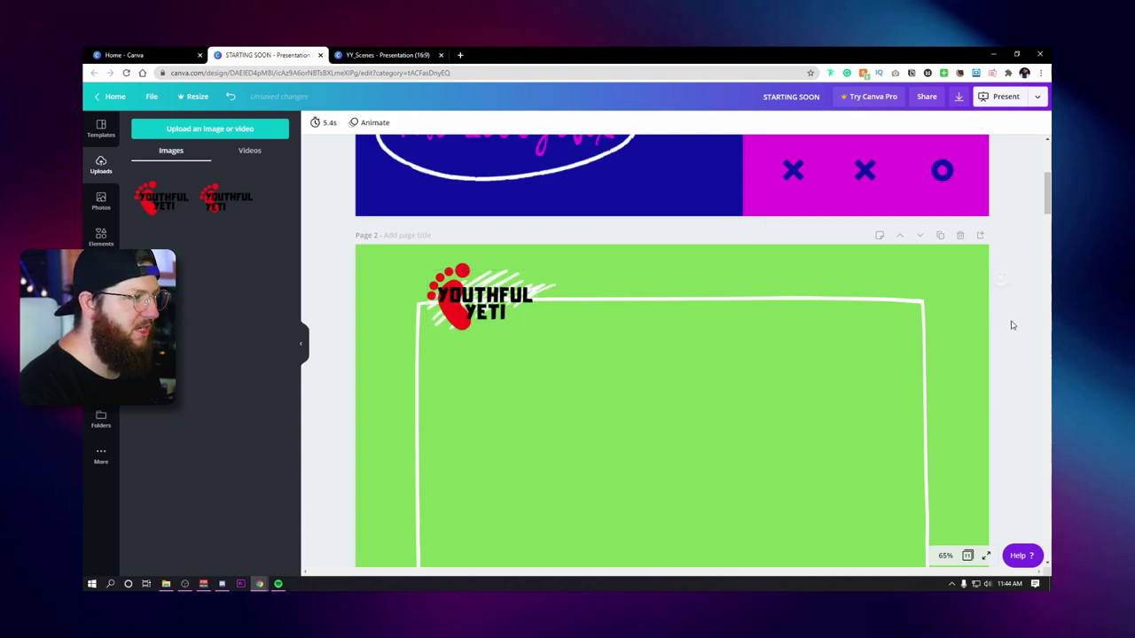
pyautogui.scroll(-2, 1000, 324)
# Step: Enlarge the Youthful Yeti logo, nudge it up, and send it back one layer
pyautogui.click(513, 206)
pyautogui.moveTo(538, 256); pyautogui.dragTo(560, 277)
pyautogui.moveTo(499, 228); pyautogui.dragTo(498, 218)
pyautogui.click(905, 124)
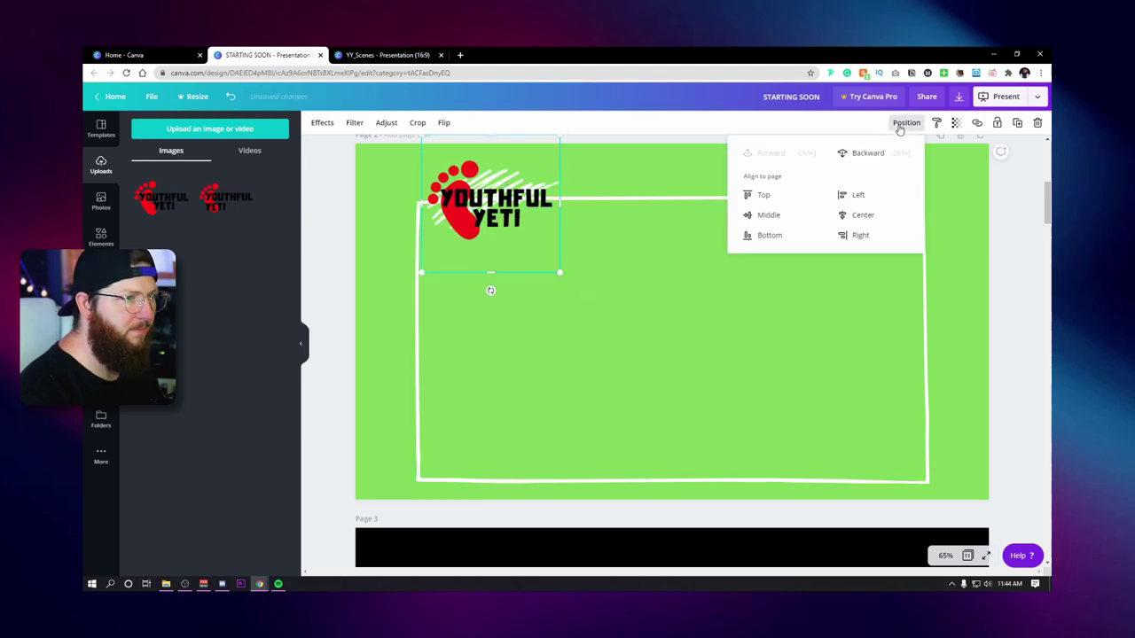
pyautogui.click(865, 153)
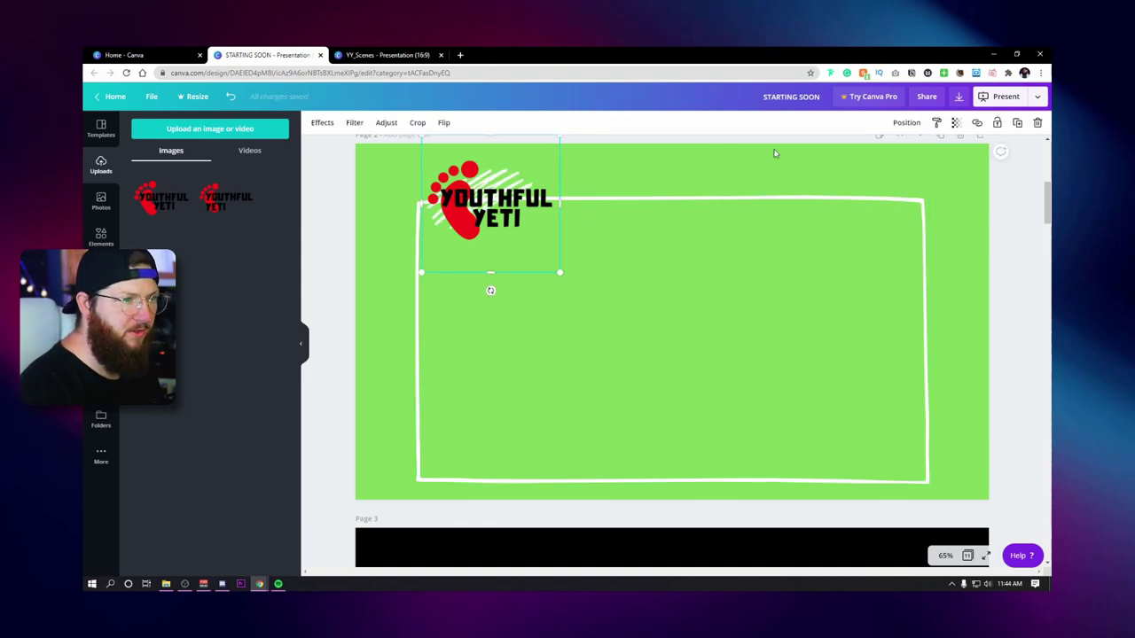
pyautogui.click(1016, 256)
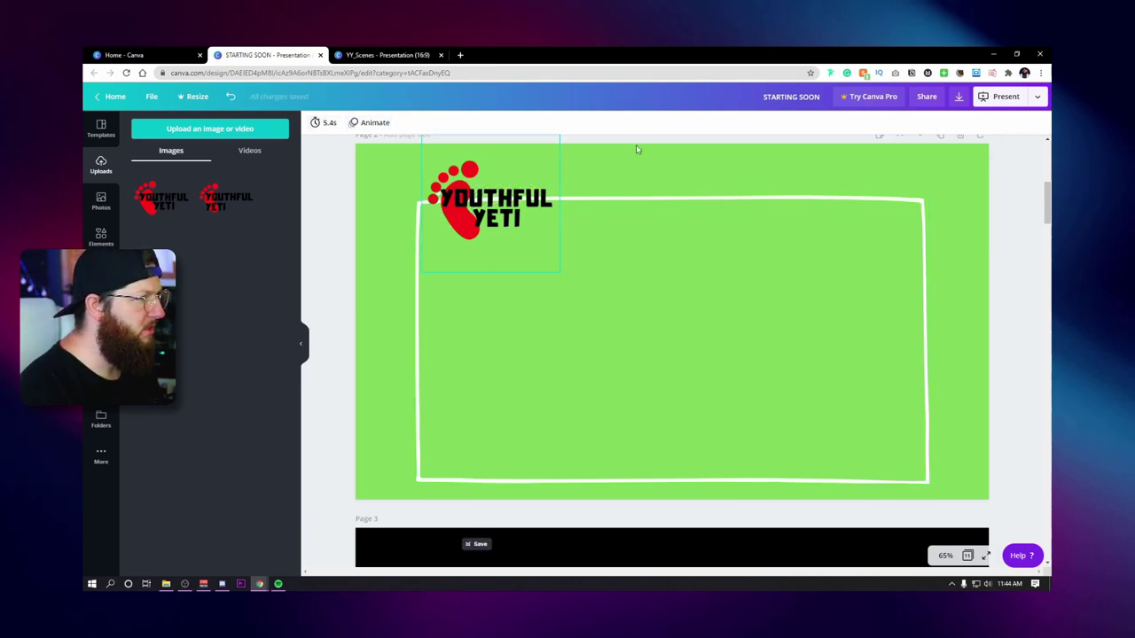
pyautogui.click(548, 199)
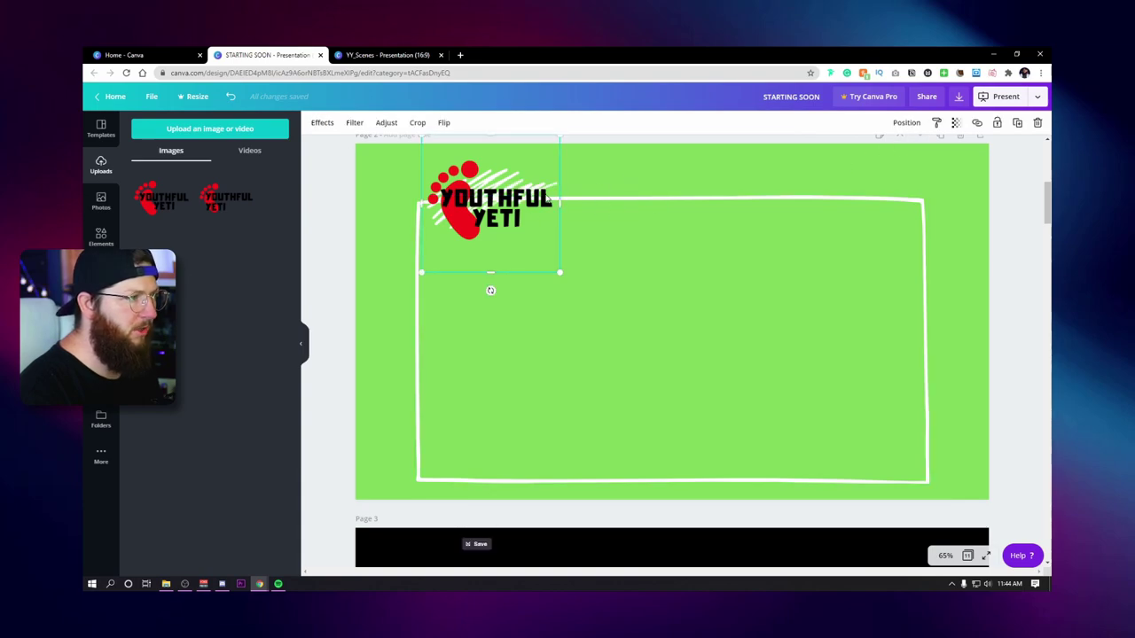
pyautogui.click(906, 122)
pyautogui.click(972, 277)
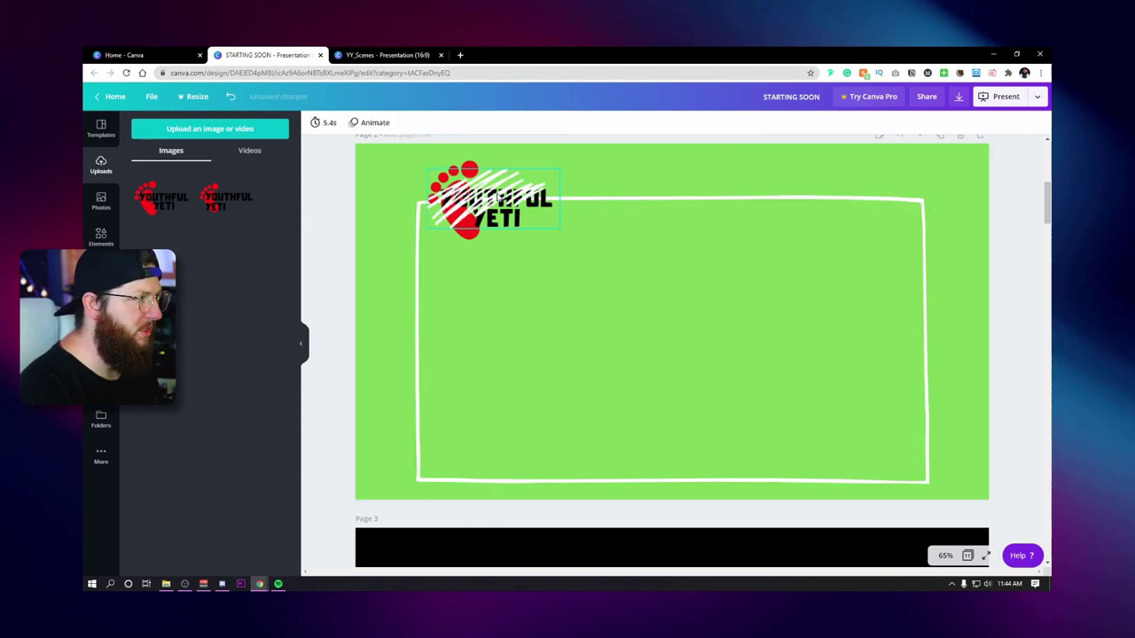
# Step: Widen the scribble and send it behind the logo
pyautogui.click(545, 217)
pyautogui.moveTo(564, 231); pyautogui.dragTo(582, 243)
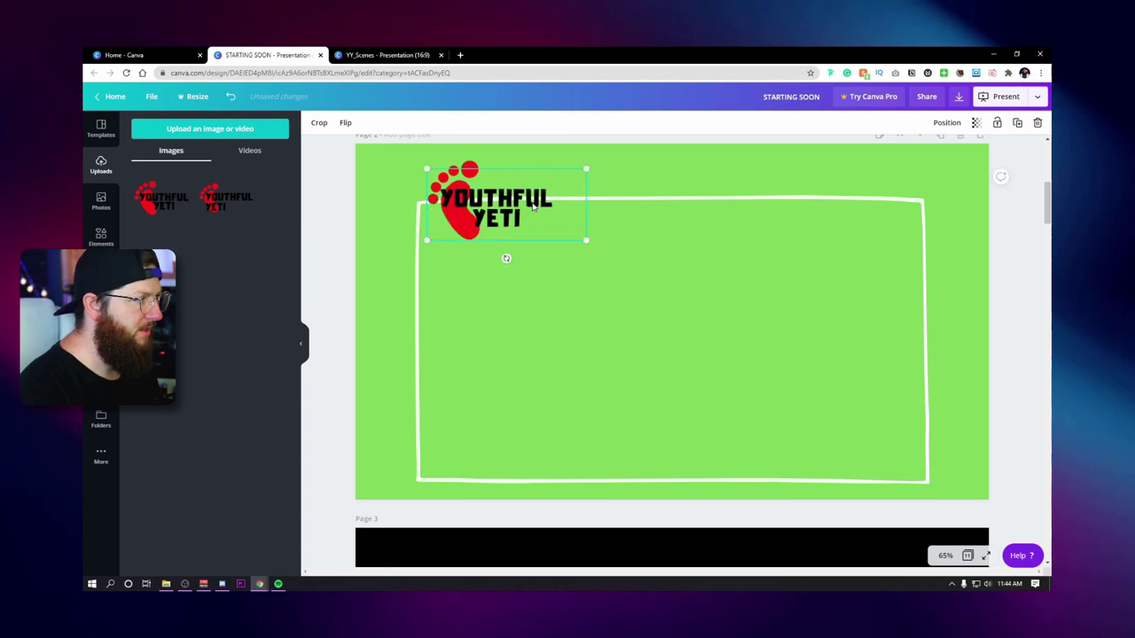
pyautogui.click(946, 122)
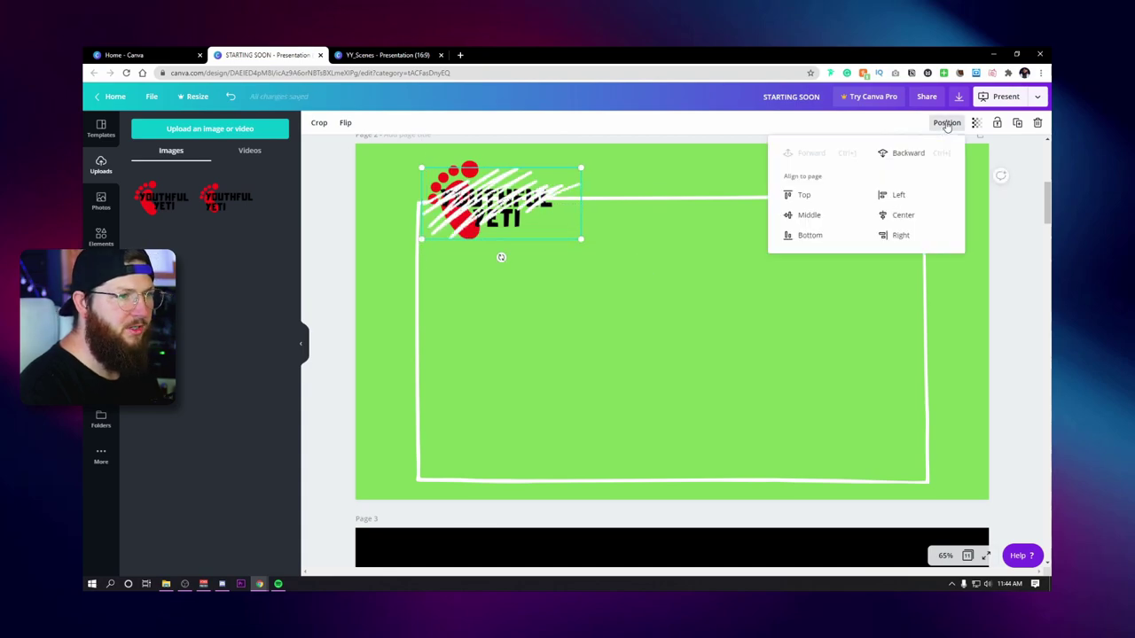
pyautogui.click(902, 152)
pyautogui.click(1024, 308)
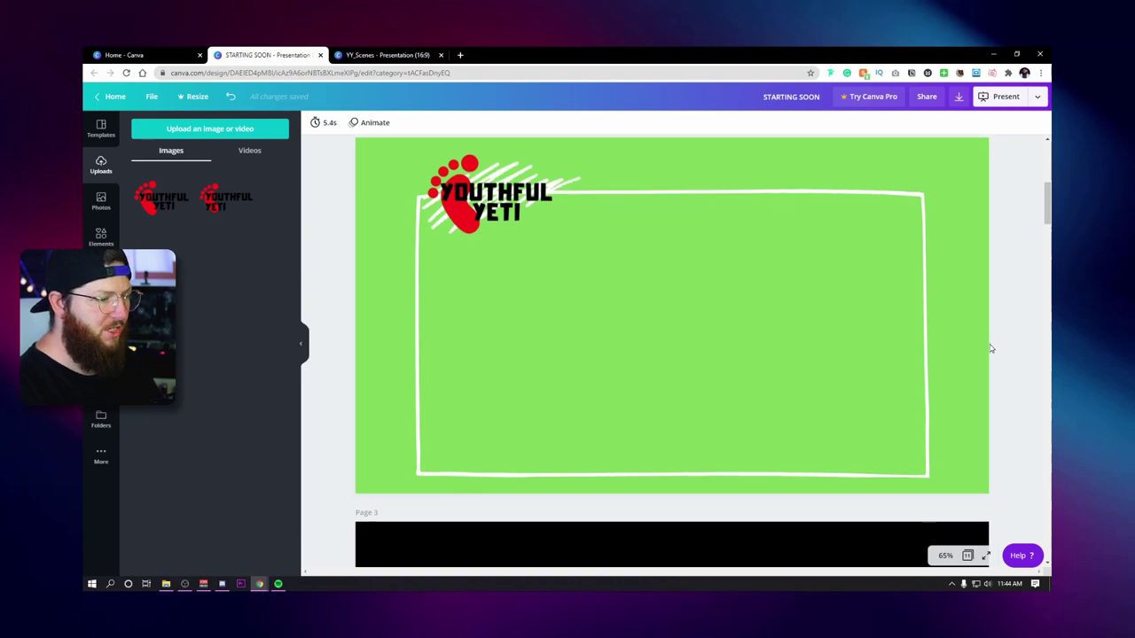
pyautogui.scroll(-3, 988, 346)
pyautogui.scroll(4, 982, 319)
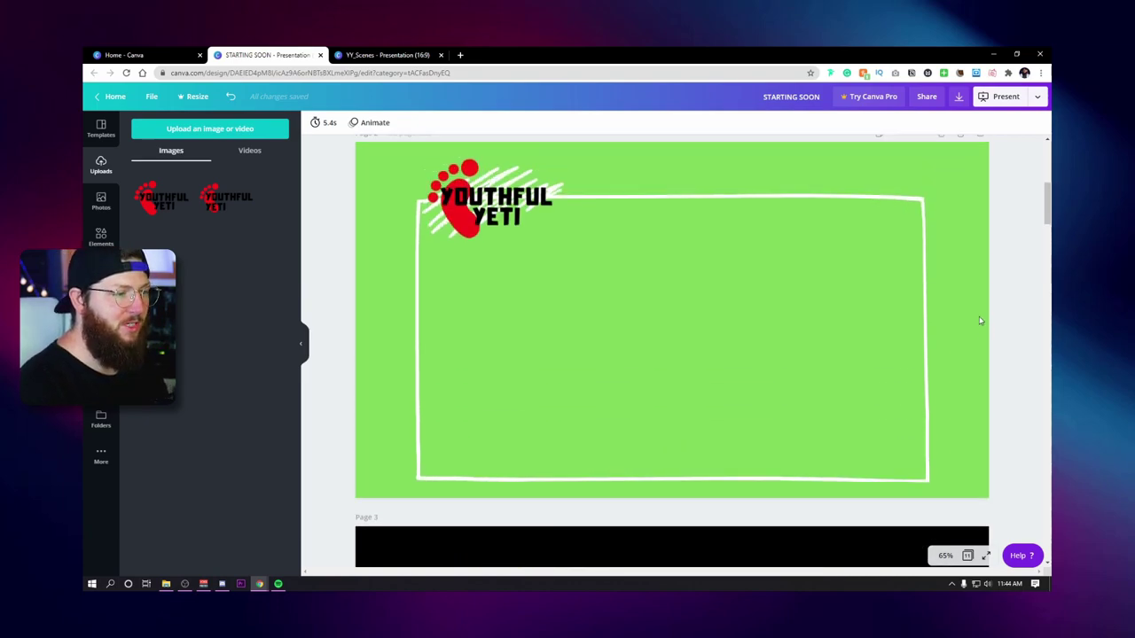
pyautogui.scroll(-1, 895, 330)
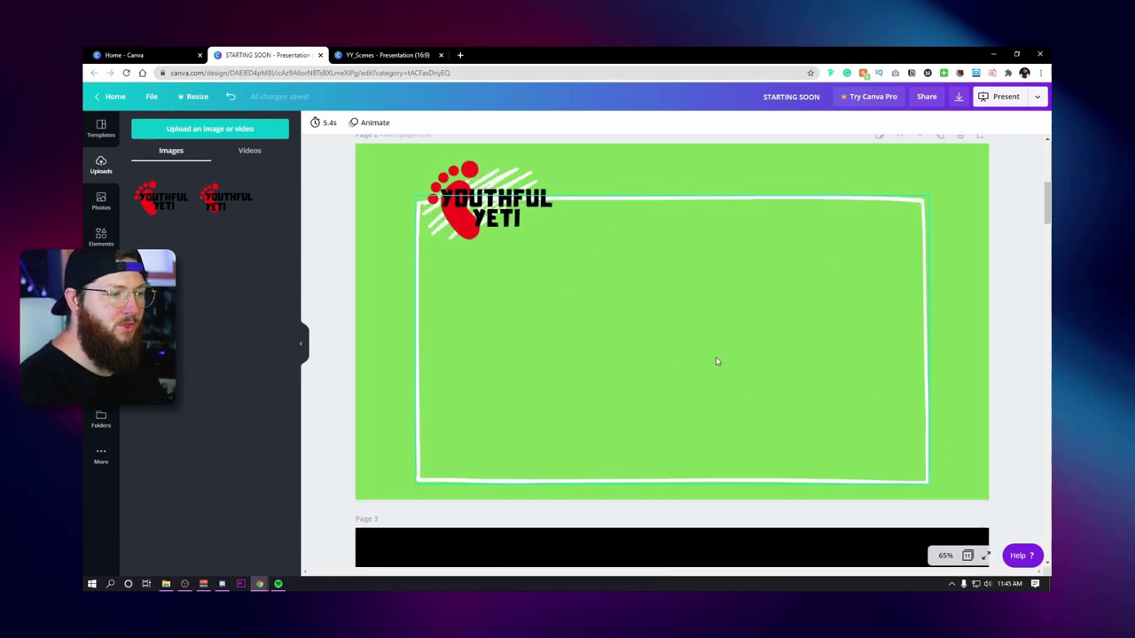
pyautogui.scroll(1, 916, 294)
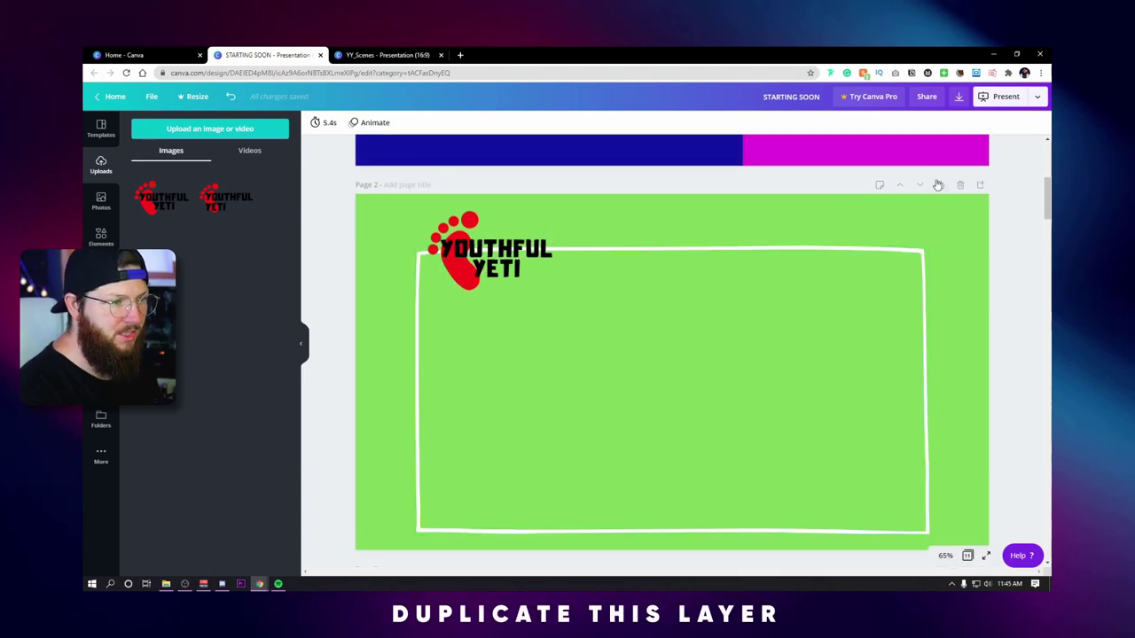
# Step: Duplicate the green slide and delete the logo and scribble from the copy
pyautogui.click(939, 183)
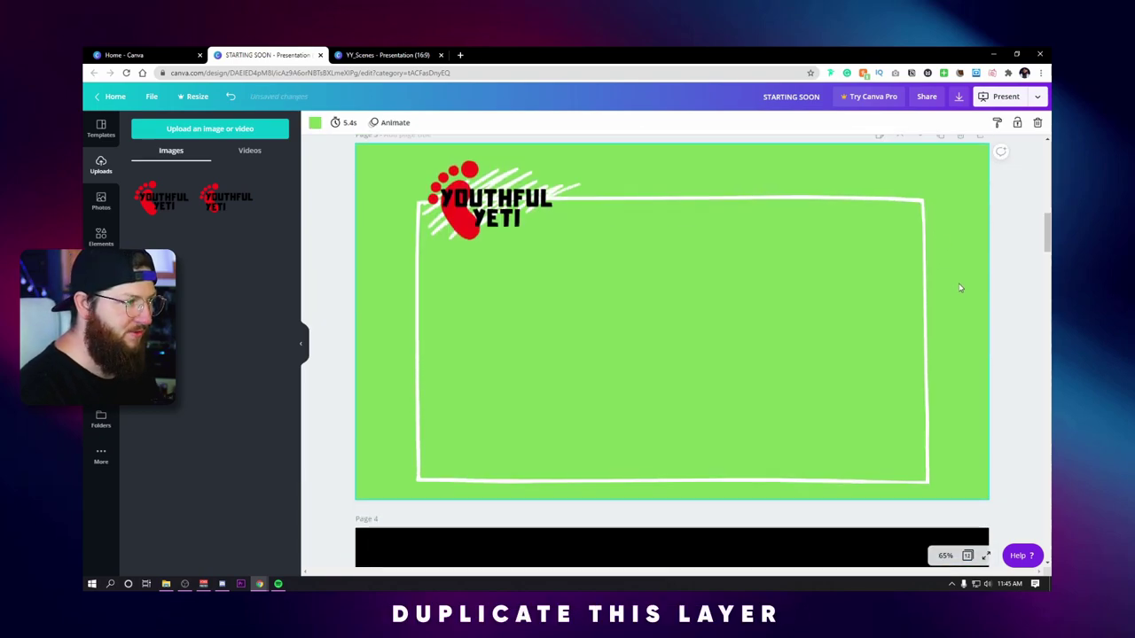
pyautogui.click(483, 211)
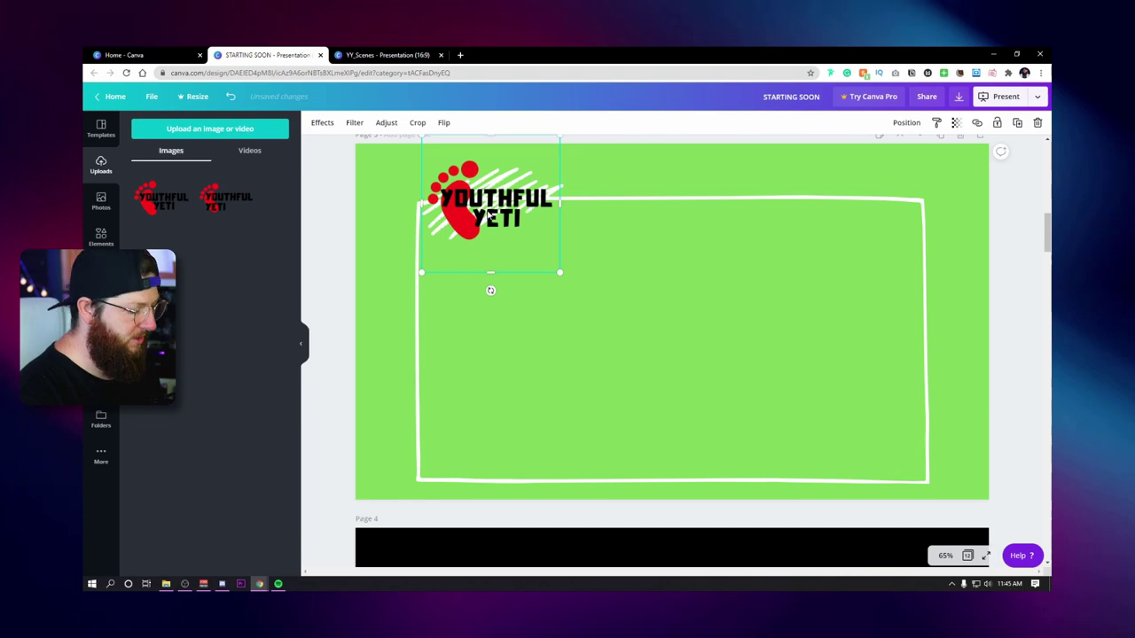
pyautogui.press('Delete')
pyautogui.click(479, 208)
pyautogui.press('Delete')
# Step: Make the frame's fill and border black and centre it vertically
pyautogui.click(637, 216)
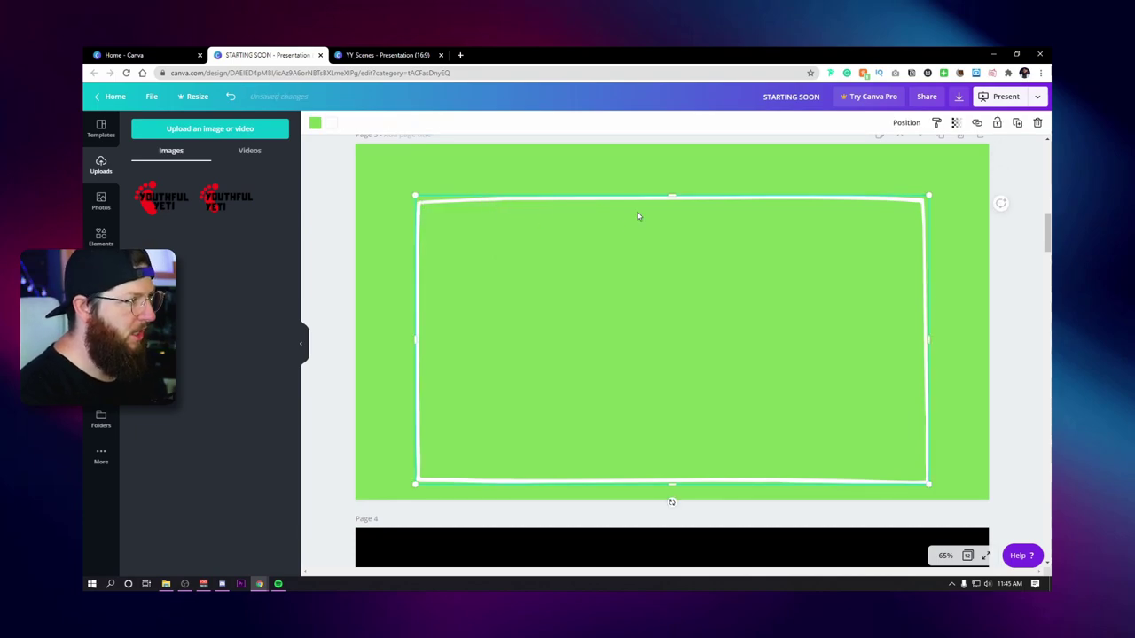
pyautogui.click(316, 124)
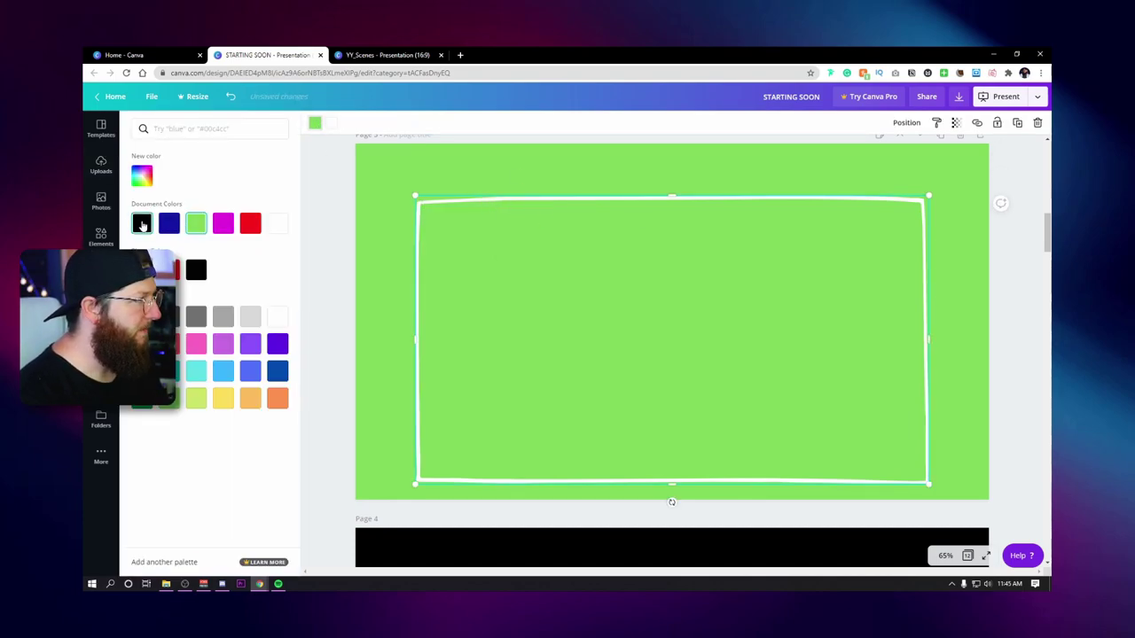
pyautogui.click(142, 224)
pyautogui.click(144, 225)
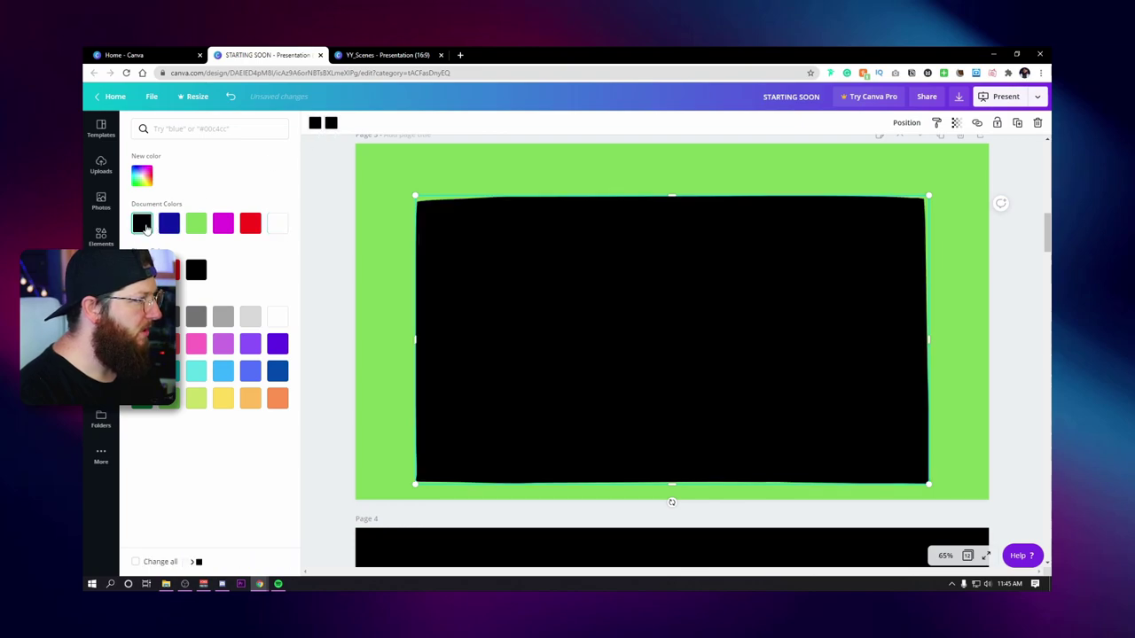
pyautogui.press('Escape')
pyautogui.click(1013, 280)
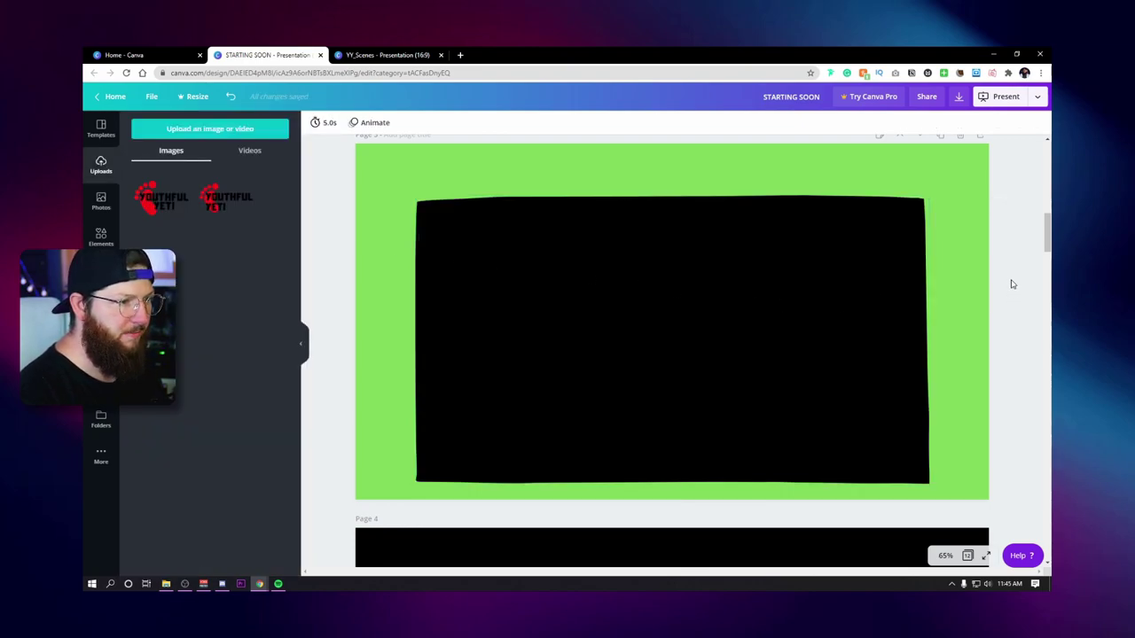
pyautogui.moveTo(865, 300); pyautogui.dragTo(865, 284)
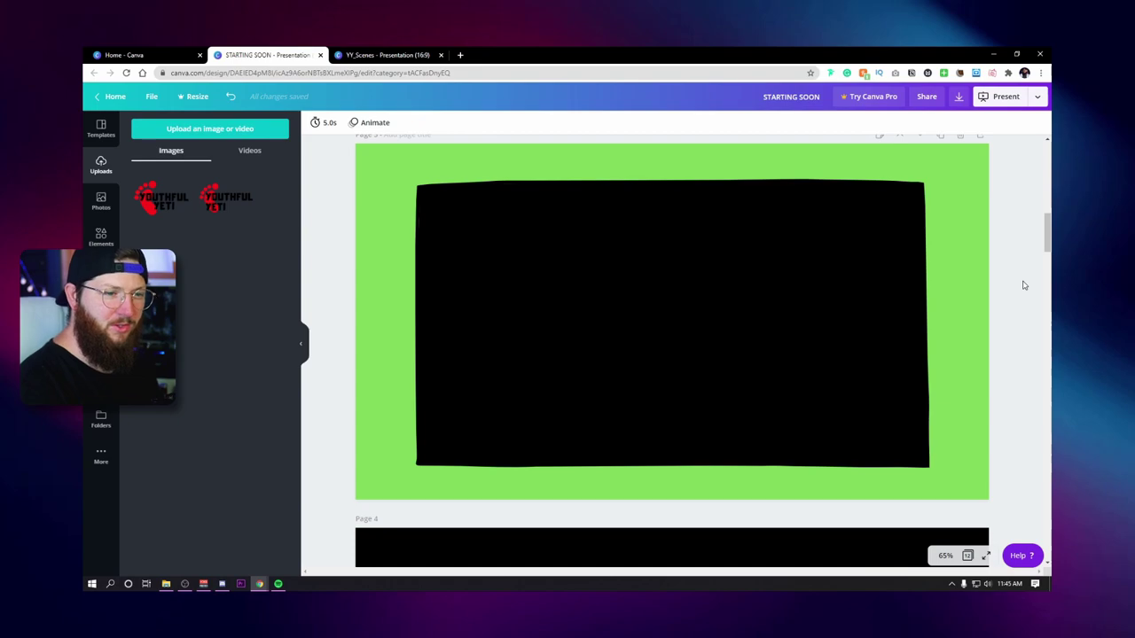
# Step: Remove the green page background and recolour the frame shape white
pyautogui.click(973, 269)
pyautogui.press('Delete')
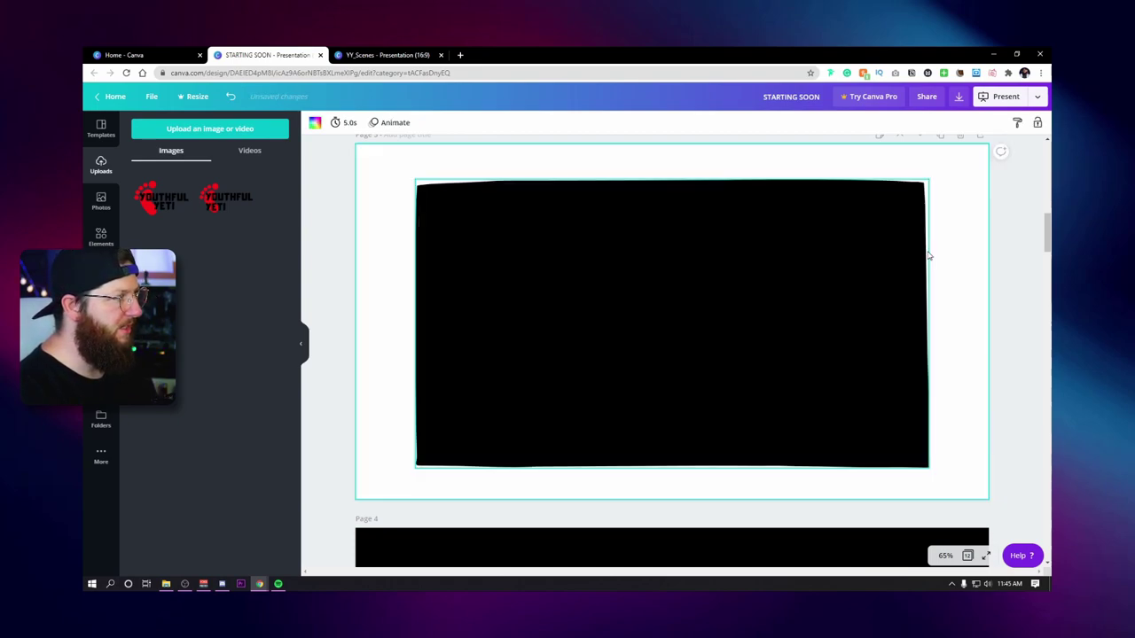
pyautogui.click(1023, 283)
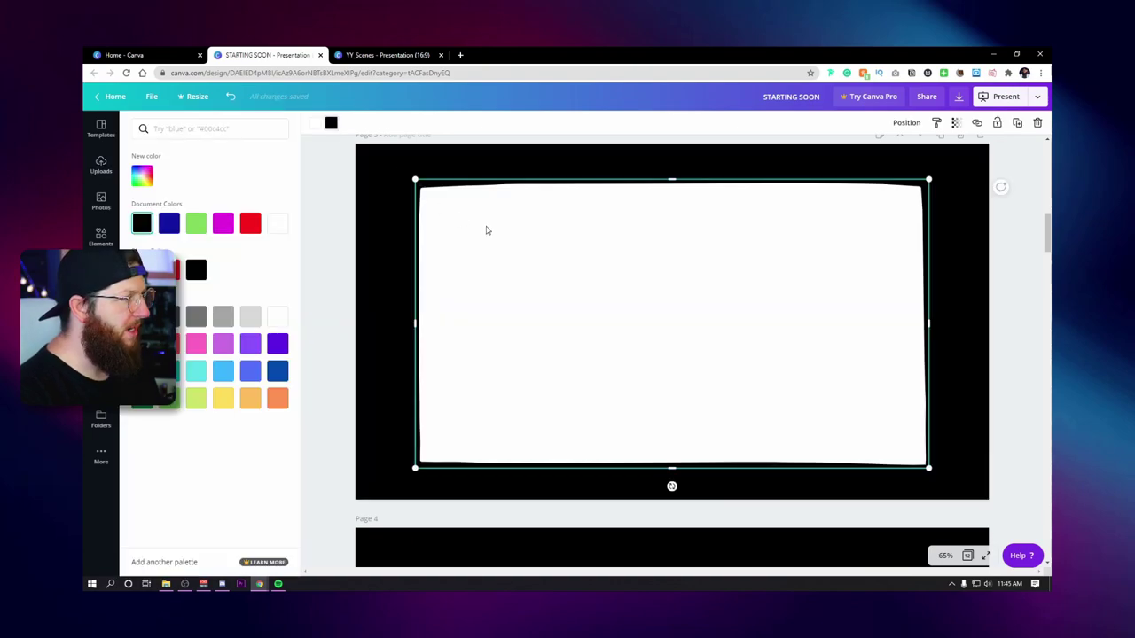
pyautogui.click(331, 124)
pyautogui.click(331, 125)
pyautogui.click(282, 226)
pyautogui.click(337, 231)
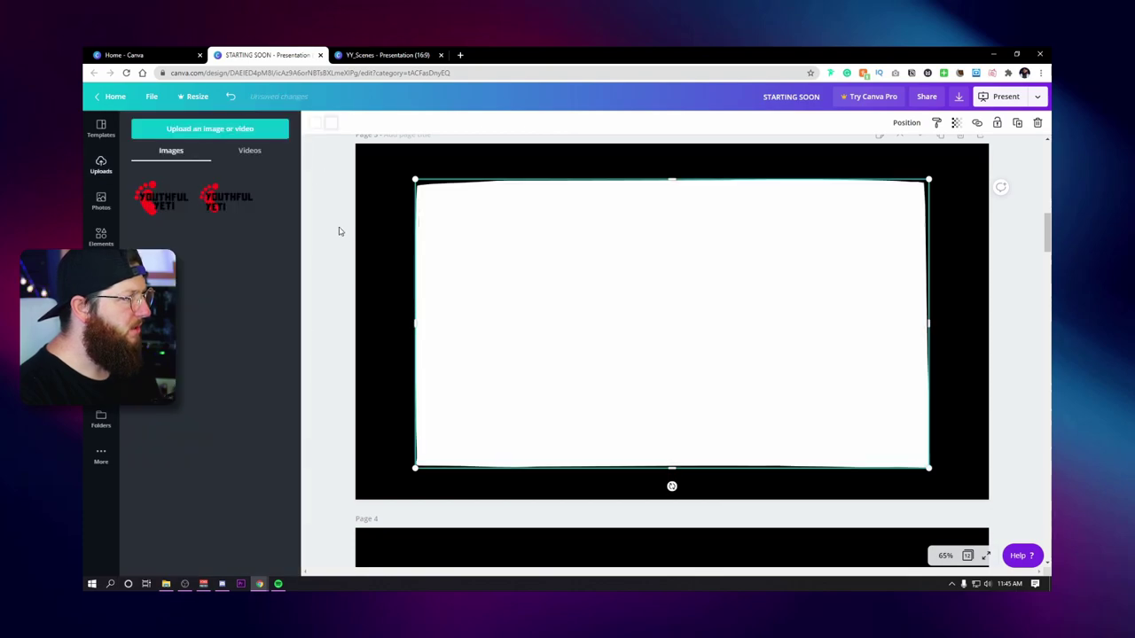
pyautogui.click(1027, 318)
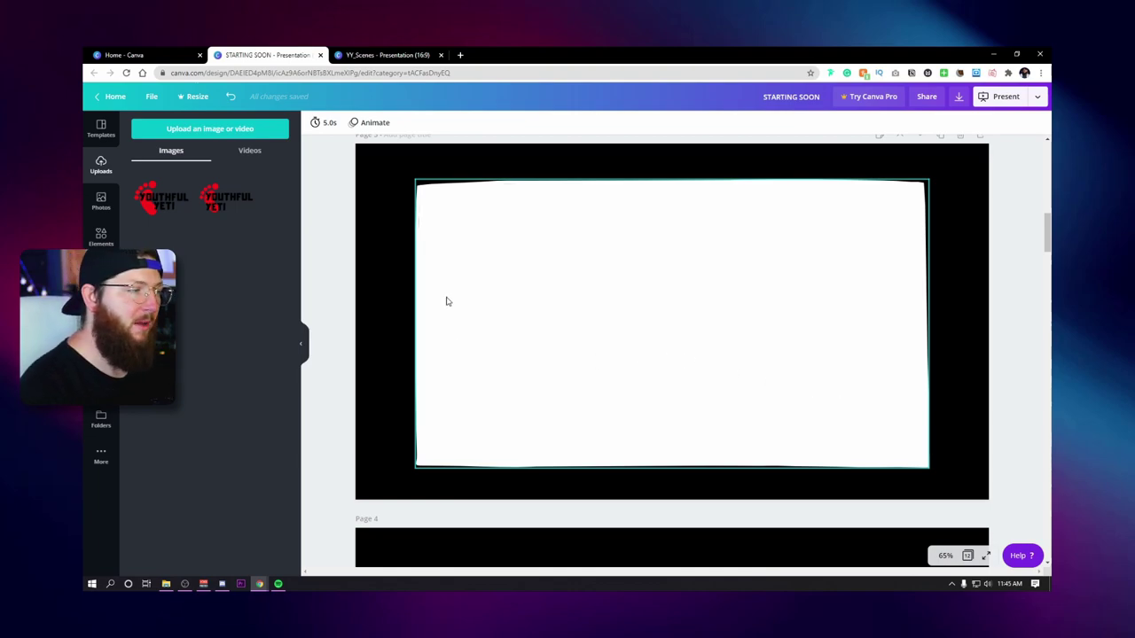
pyautogui.scroll(3, 707, 337)
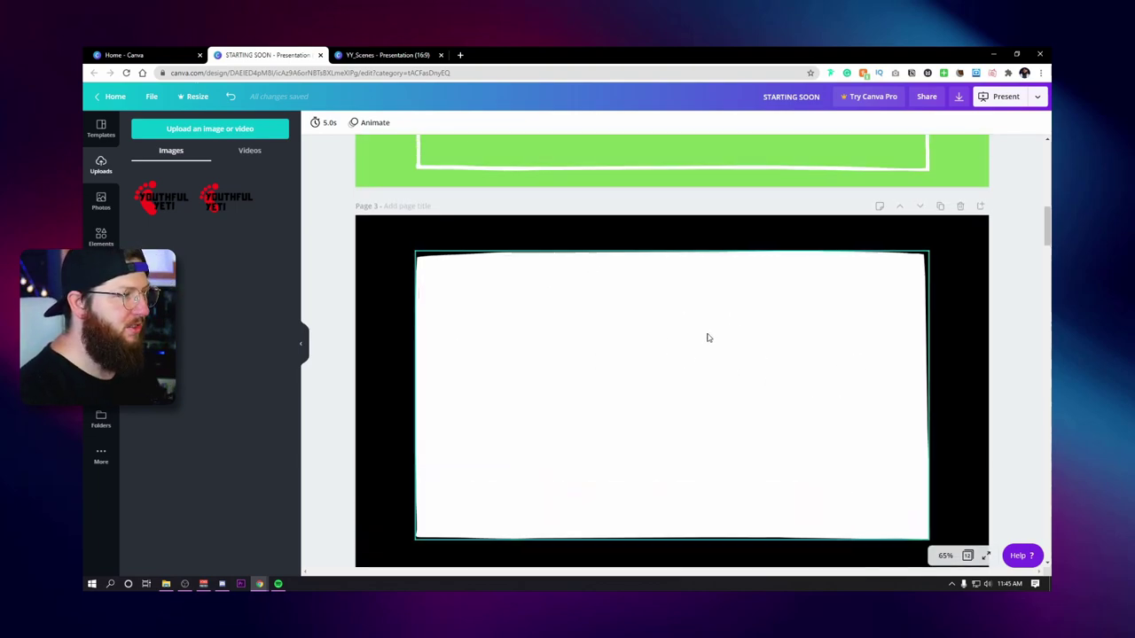
# Step: Delete Page 1's title text, ellipse and magenta grid
pyautogui.scroll(3, 709, 335)
pyautogui.scroll(-5, 687, 296)
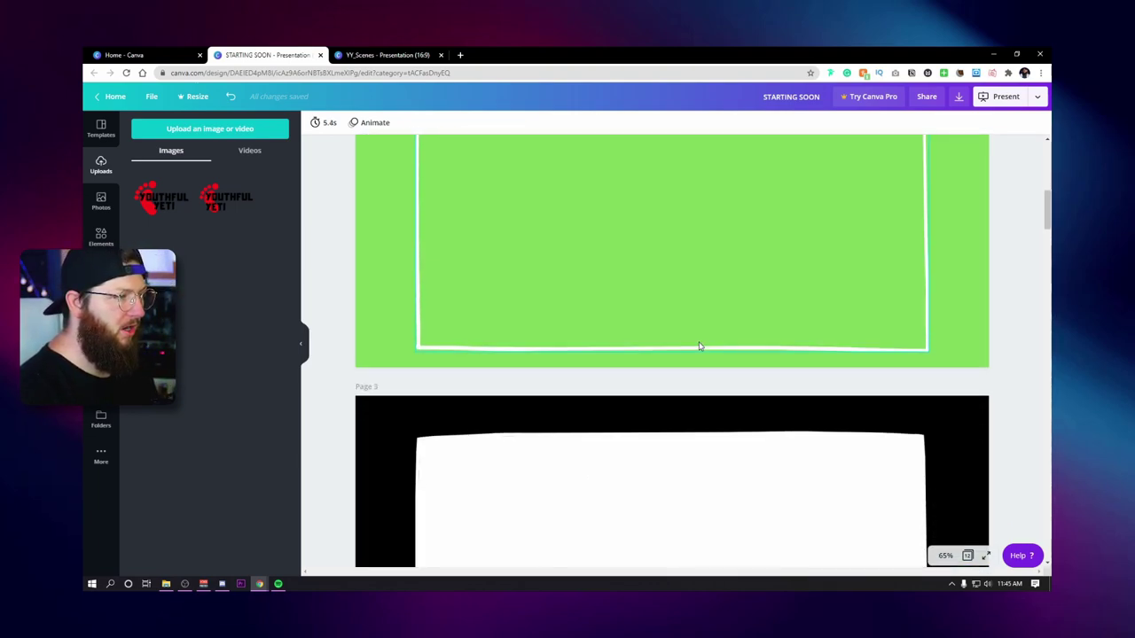
pyautogui.scroll(-2, 700, 348)
pyautogui.scroll(8, 697, 358)
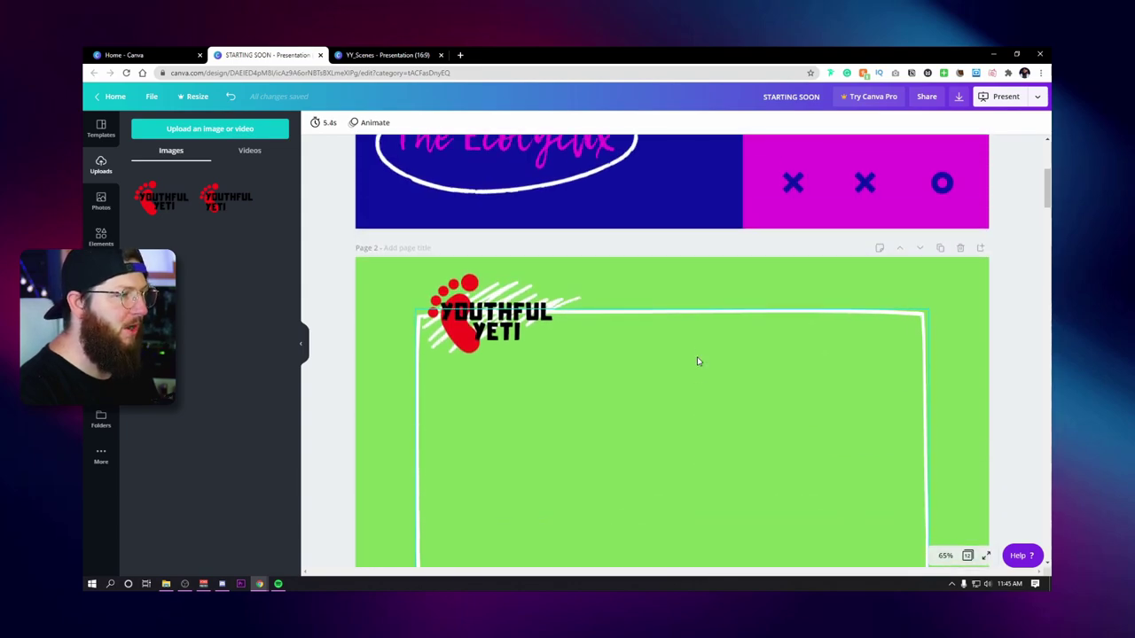
pyautogui.scroll(2, 696, 361)
pyautogui.moveTo(324, 183); pyautogui.dragTo(1015, 487)
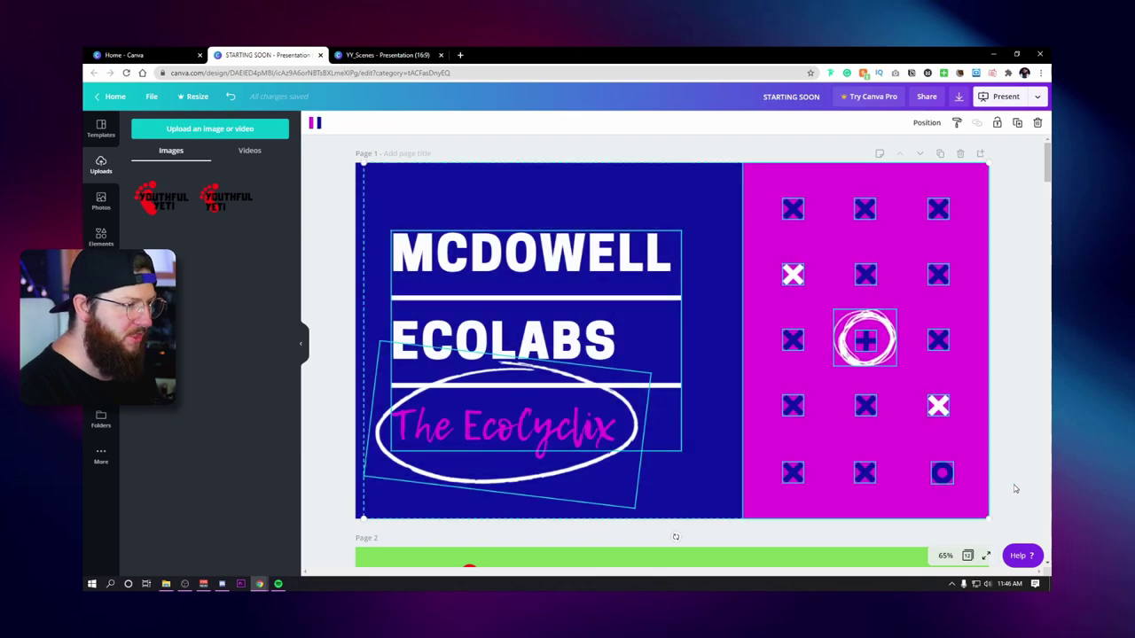
pyautogui.press('Delete')
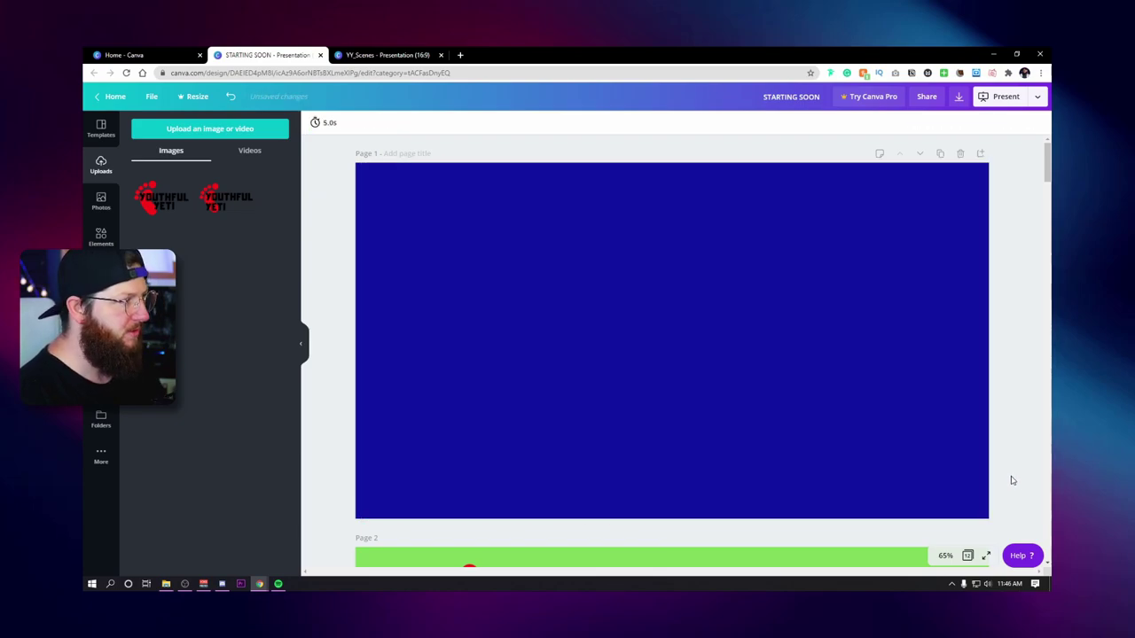
# Step: Set Page 1's background to the green document colour
pyautogui.click(316, 124)
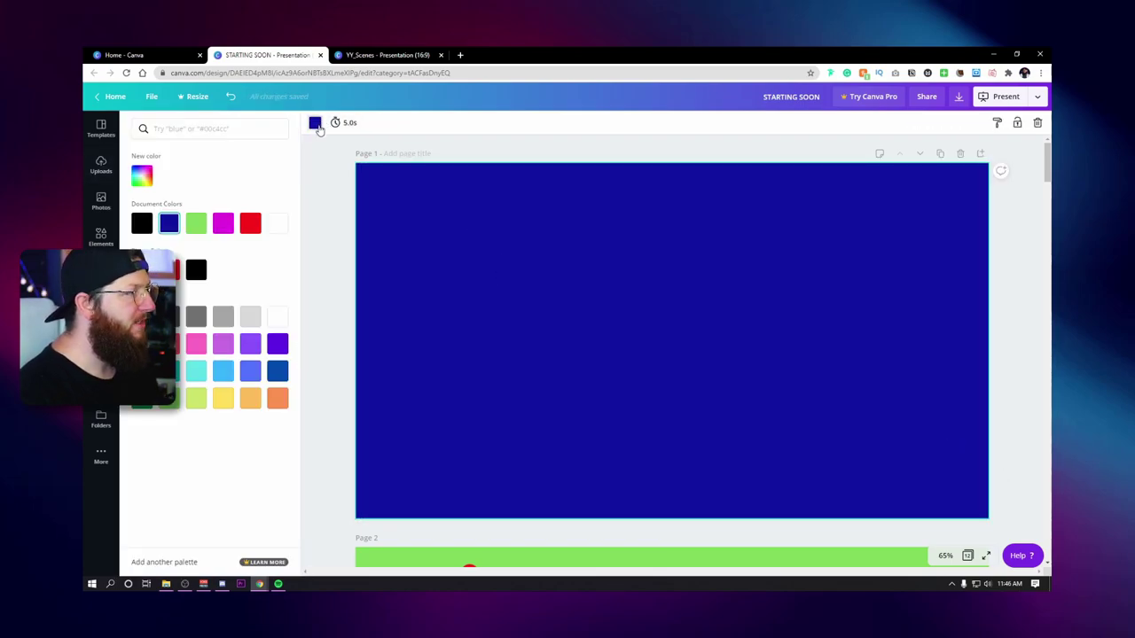
pyautogui.click(197, 223)
pyautogui.click(325, 221)
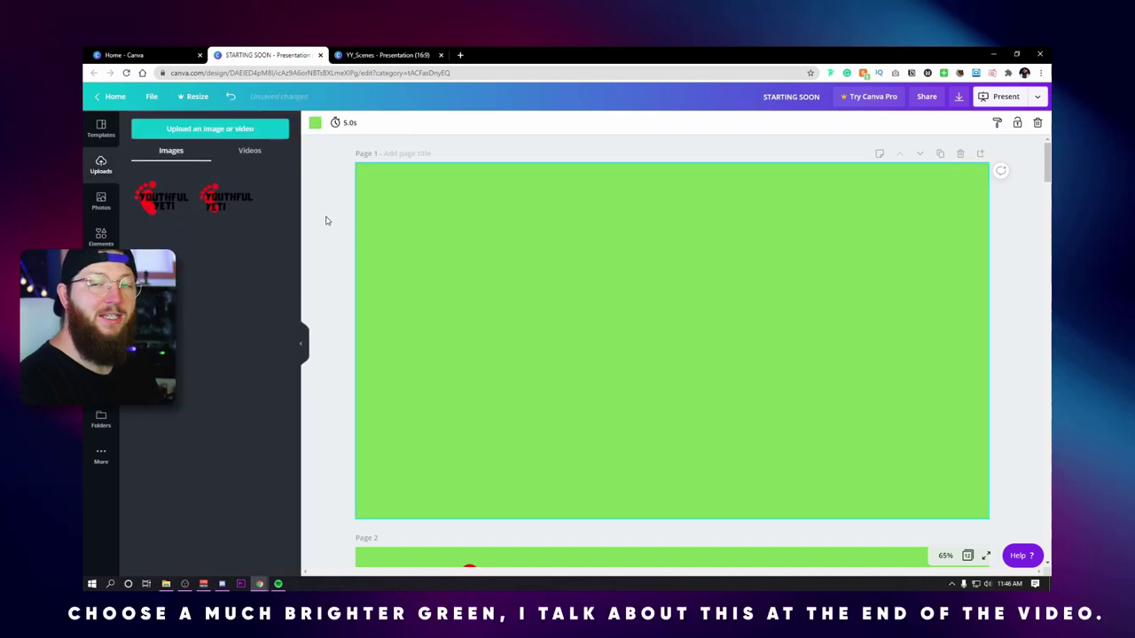
pyautogui.click(101, 235)
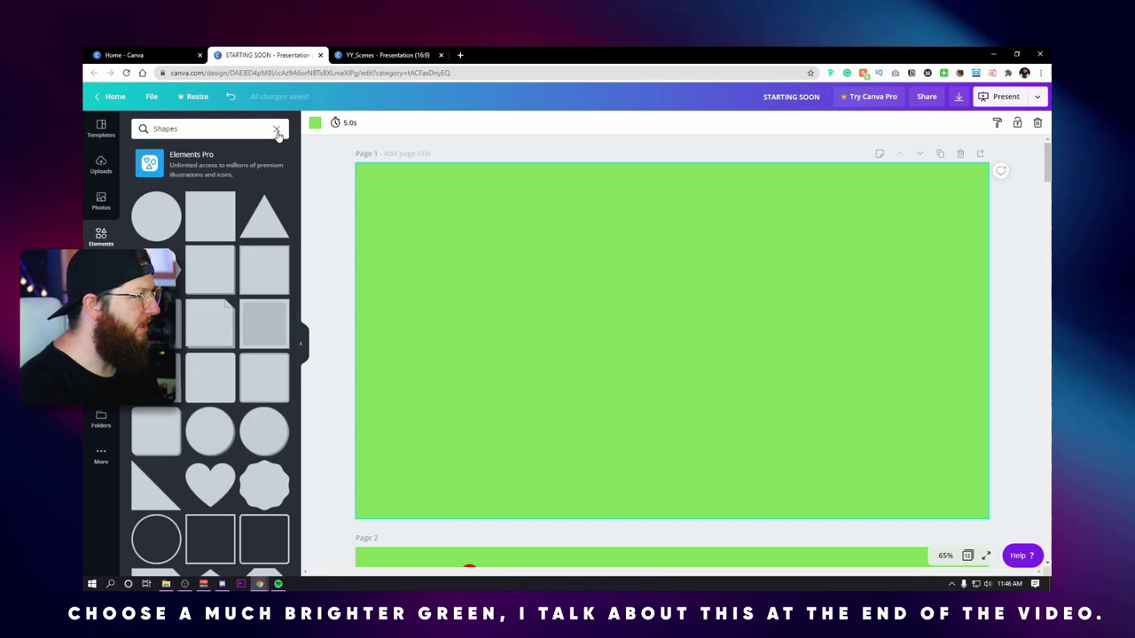
# Step: Add a brush-stroke line stretched across the page top and colour it bright red
pyautogui.click(277, 130)
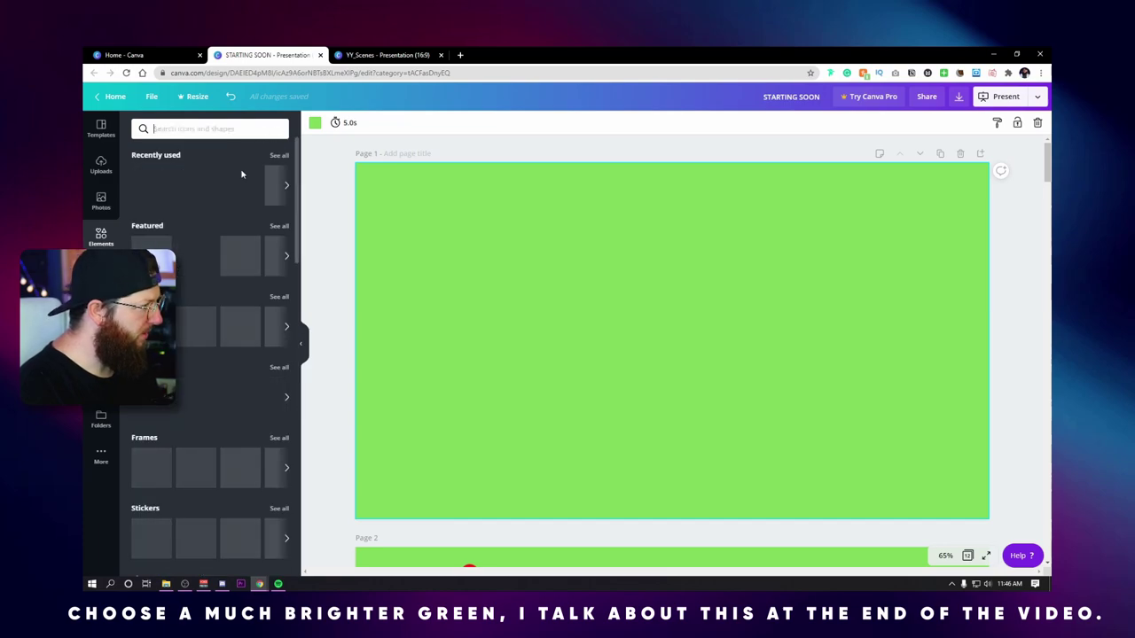
pyautogui.click(279, 297)
pyautogui.click(264, 324)
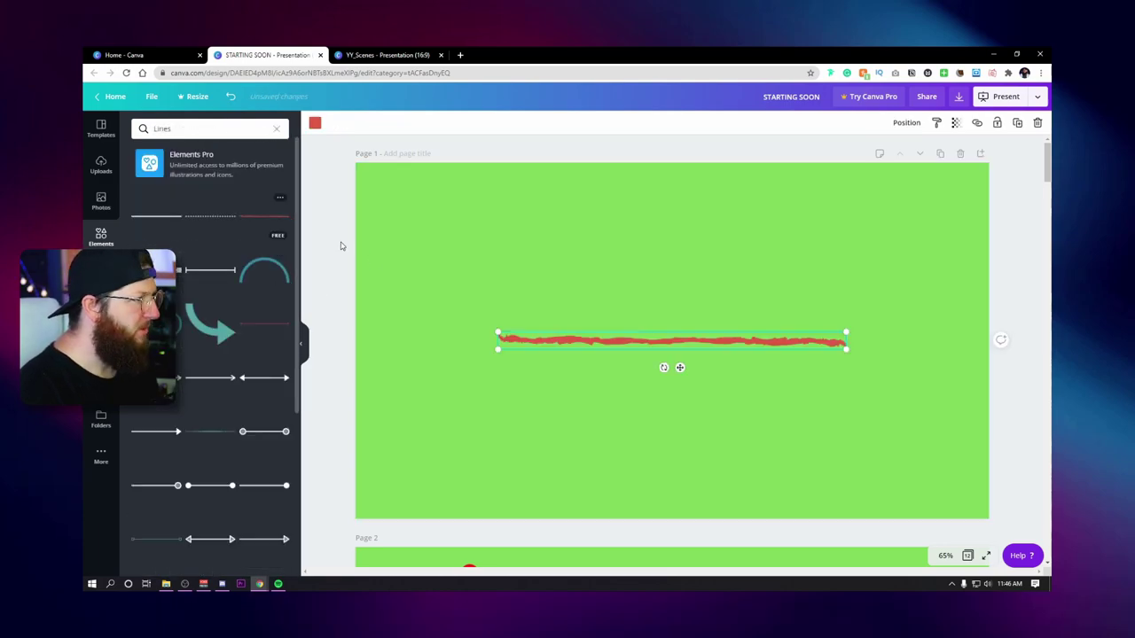
pyautogui.moveTo(639, 343); pyautogui.dragTo(484, 191)
pyautogui.moveTo(695, 196); pyautogui.dragTo(1016, 203)
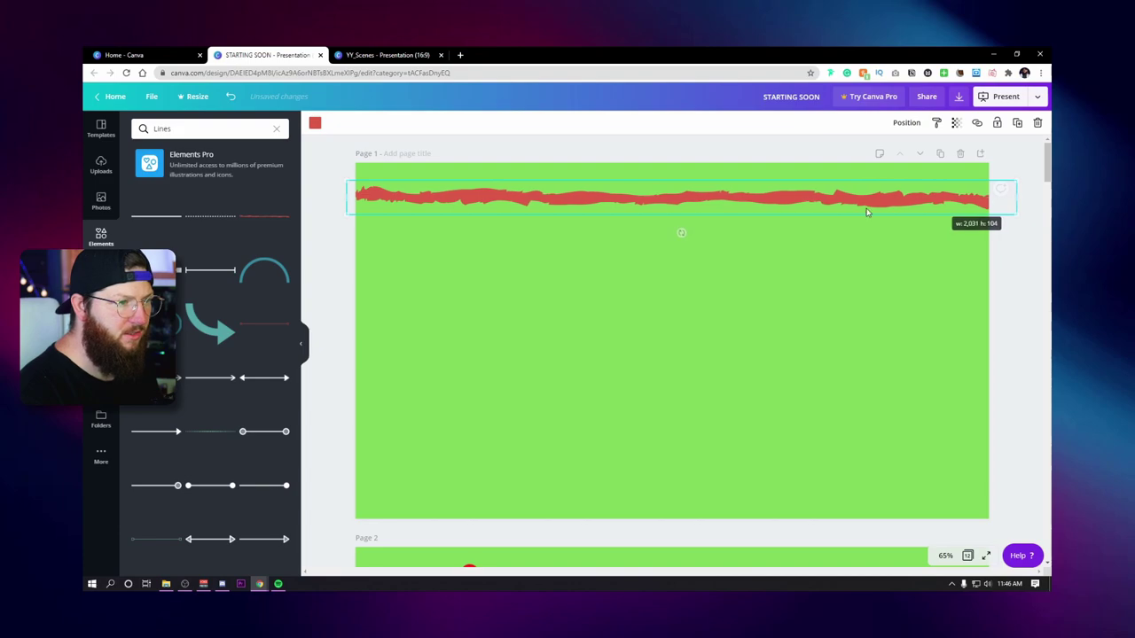
pyautogui.moveTo(696, 203); pyautogui.dragTo(694, 188)
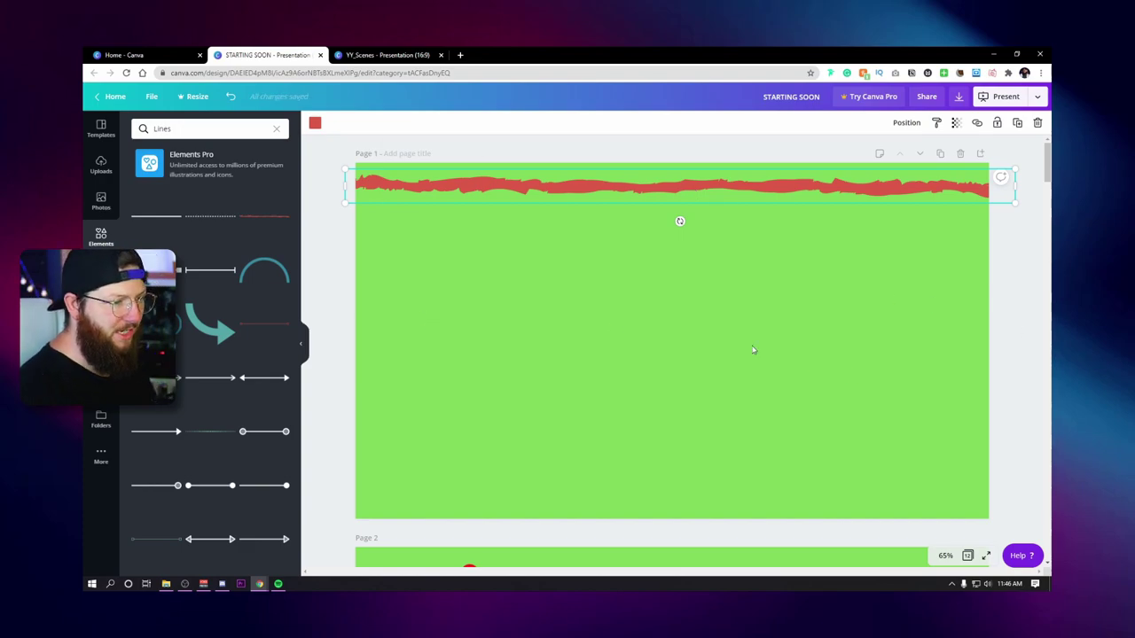
pyautogui.click(315, 124)
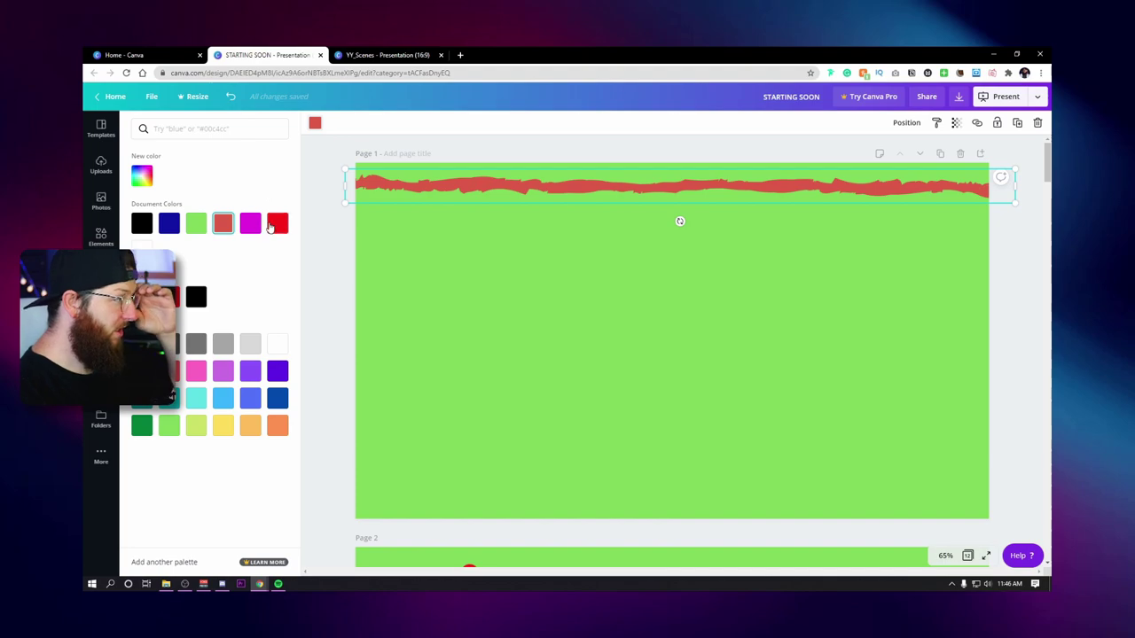
pyautogui.click(277, 224)
pyautogui.click(415, 190)
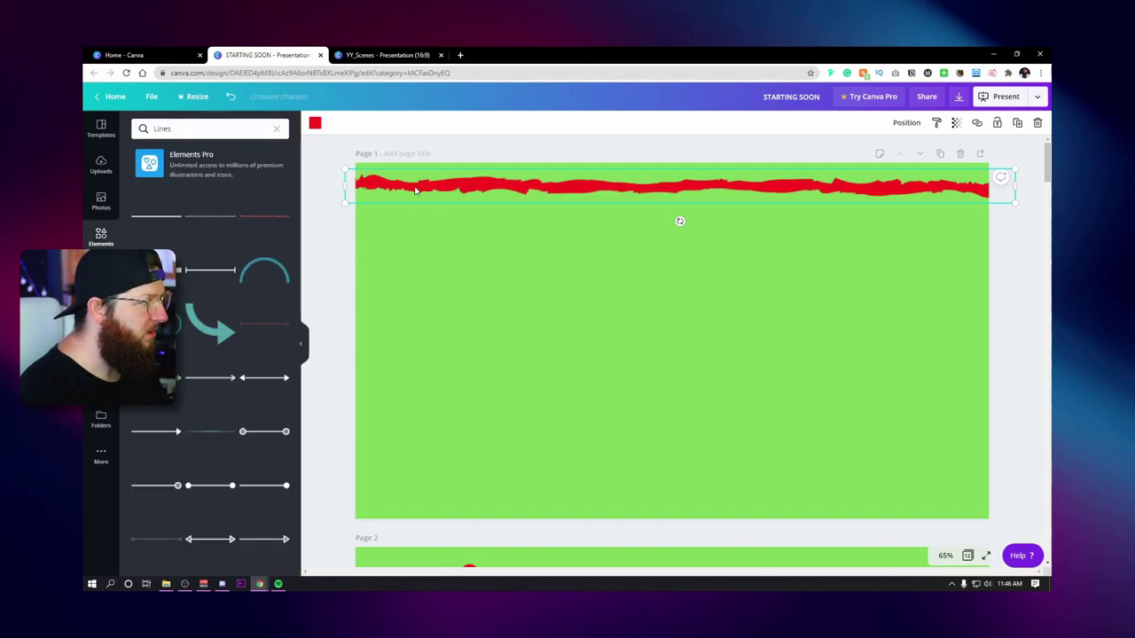
# Step: Add a red square and flatten it into a bar across the top edge
pyautogui.click(101, 237)
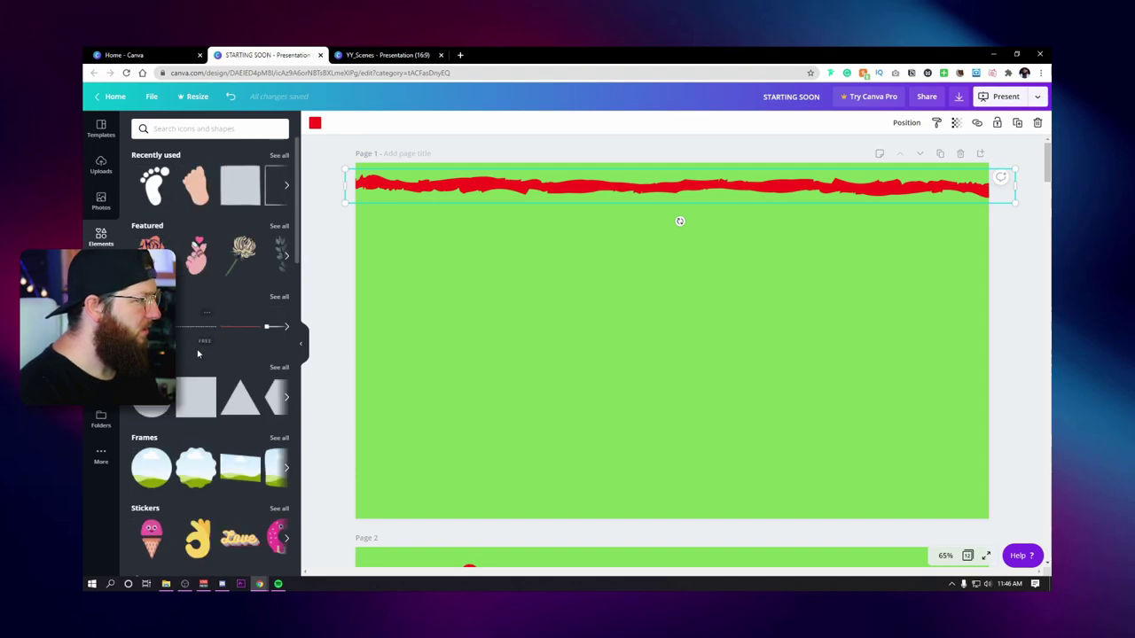
pyautogui.click(196, 396)
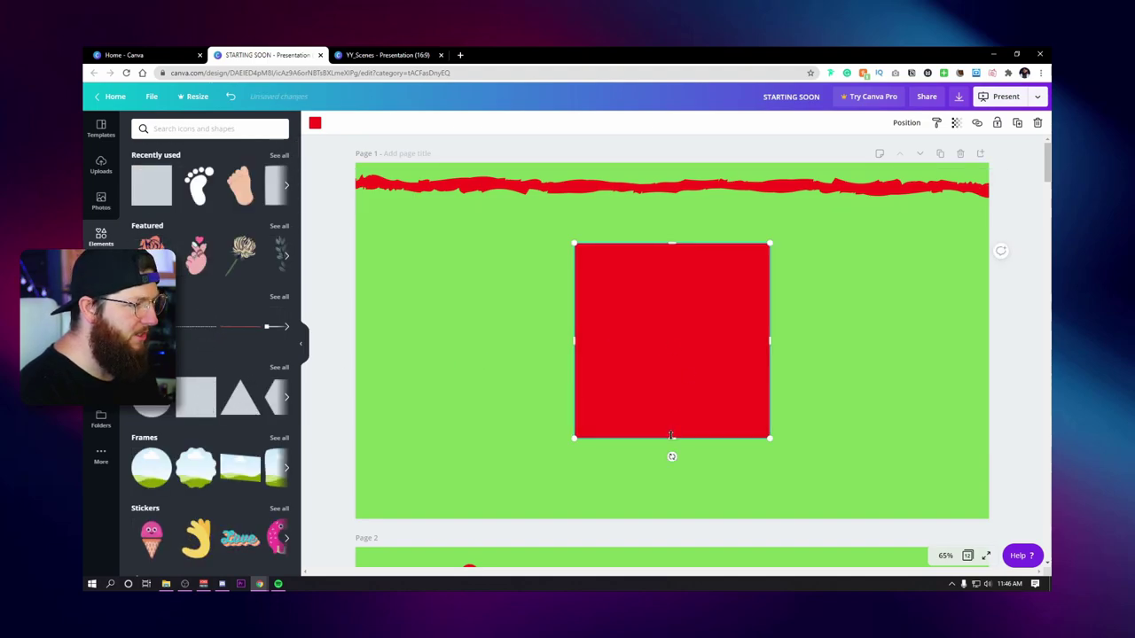
pyautogui.moveTo(671, 438); pyautogui.dragTo(671, 407)
pyautogui.moveTo(671, 340); pyautogui.dragTo(451, 188)
pyautogui.moveTo(548, 176); pyautogui.dragTo(1011, 167)
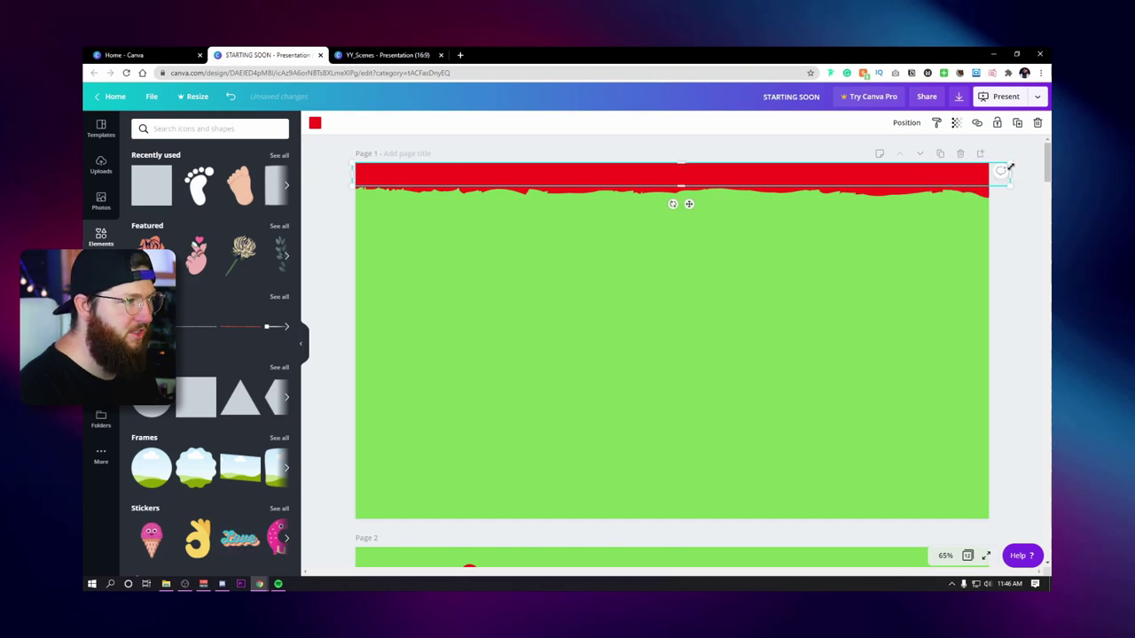